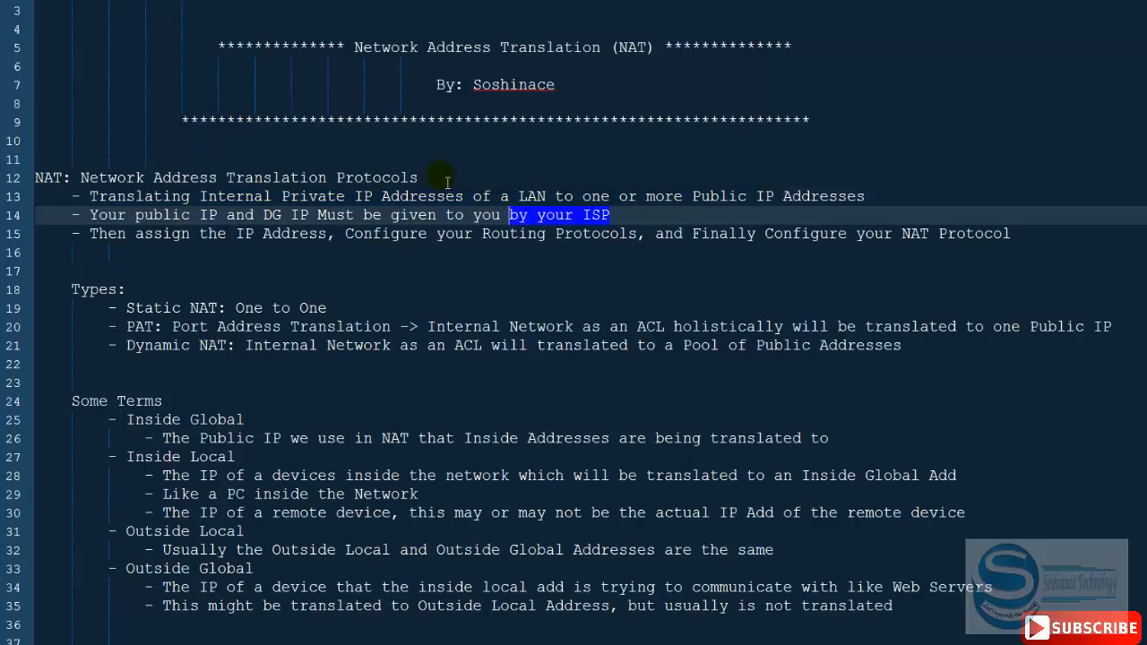
Step: Read the notes on ISP-assigned public and gateway addresses and the order of address, routing and NAT configuration
{"action": "key", "text": "ctrl+shift+Left"}
{"action": "key", "text": "ctrl+shift+Left"}
{"action": "key", "text": "ctrl+shift+Left"}
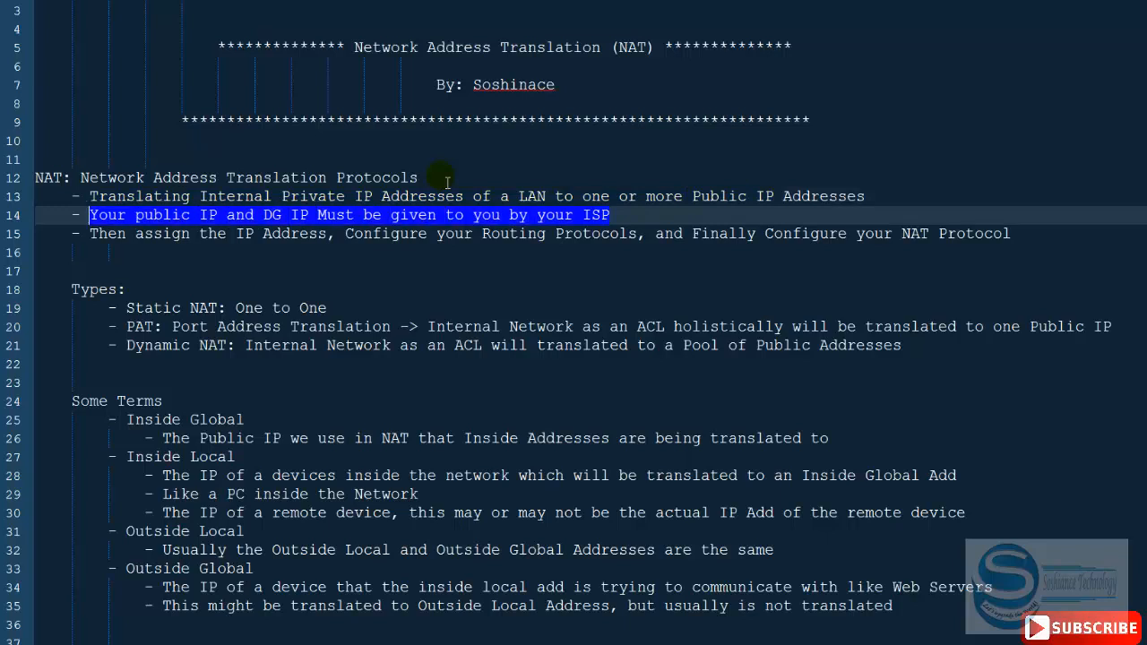
{"action": "key", "text": "Down"}
{"action": "key", "text": "ctrl+shift+Right"}
{"action": "key", "text": "ctrl+shift+Right"}
{"action": "key", "text": "ctrl+shift+Right"}
{"action": "key", "text": "ctrl+shift+Right"}
{"action": "key", "text": "ctrl+shift+Right"}
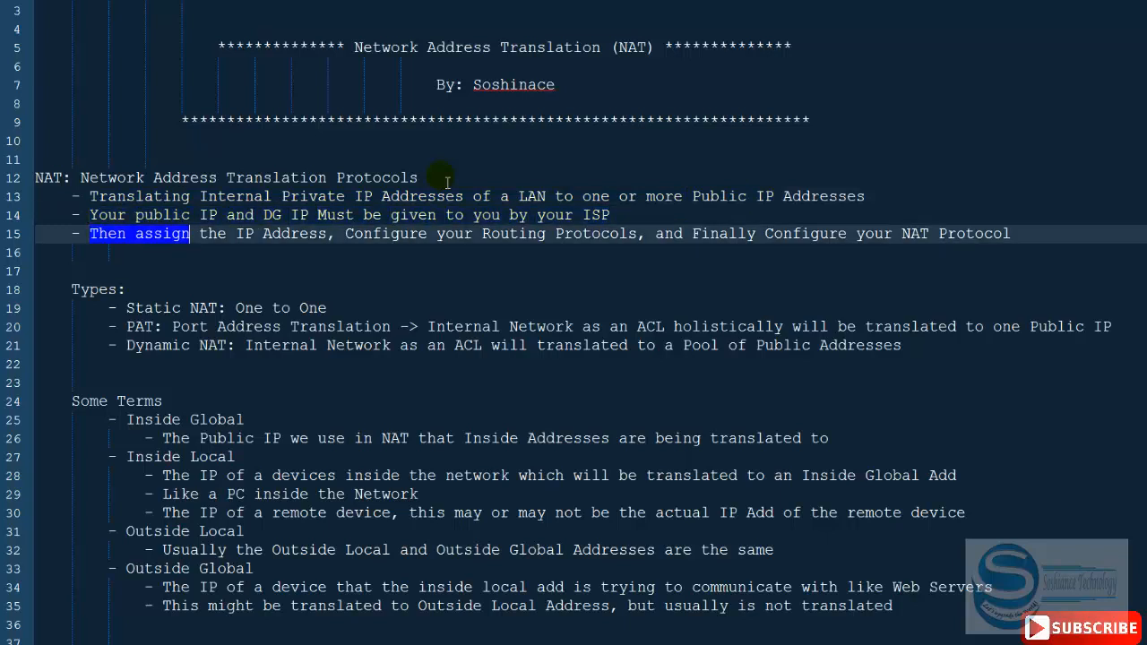
{"action": "key", "text": "ctrl+shift+Right"}
{"action": "key", "text": "ctrl+shift+Right"}
{"action": "key", "text": "ctrl+shift+Right"}
{"action": "key", "text": "ctrl+shift+Right"}
{"action": "key", "text": "ctrl+shift+Right"}
{"action": "key", "text": "ctrl+shift+Right"}
{"action": "key", "text": "ctrl+shift+Right"}
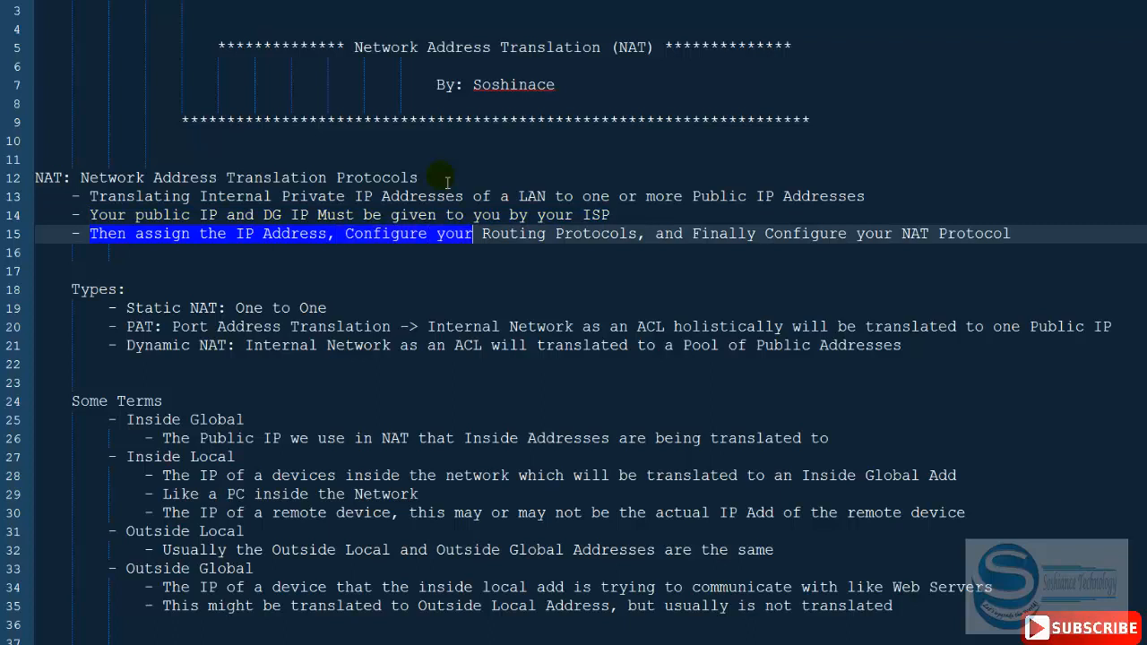
{"action": "key", "text": "ctrl+shift+Right"}
{"action": "key", "text": "ctrl+shift+Right"}
{"action": "key", "text": "ctrl+shift+Right"}
{"action": "key", "text": "ctrl+shift+Right"}
{"action": "key", "text": "ctrl+shift+Right"}
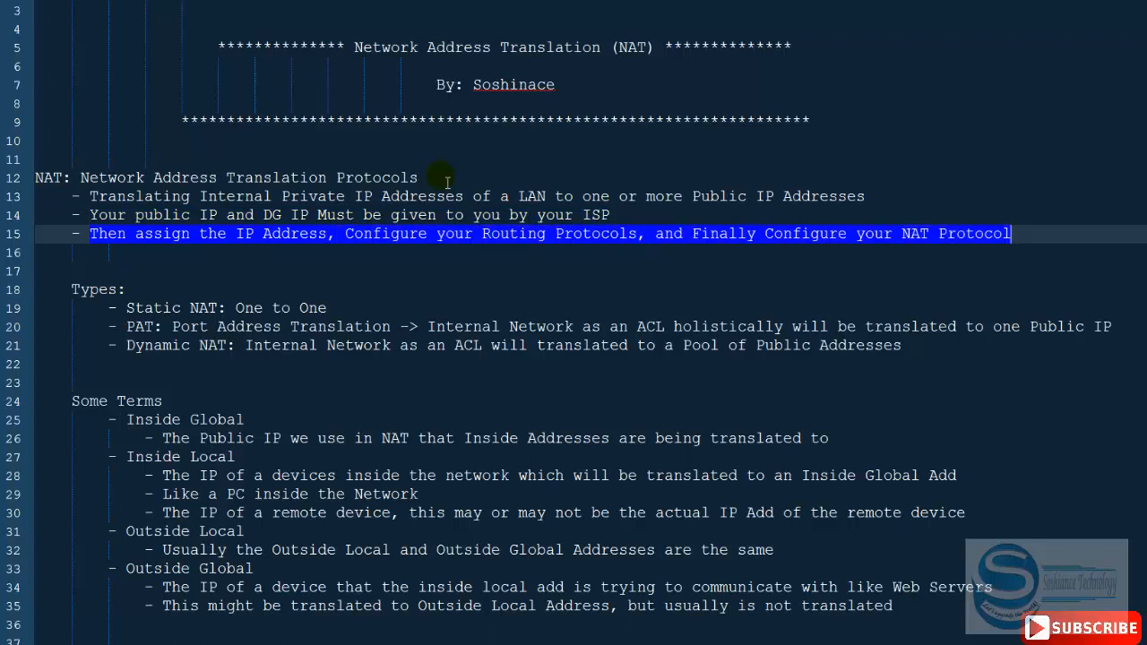
{"action": "key", "text": "ctrl+shift+Right"}
Step: Review the Static NAT entry in the Types section of the notes
{"action": "key", "text": "Down"}
{"action": "key", "text": "Down"}
{"action": "key", "text": "Down"}
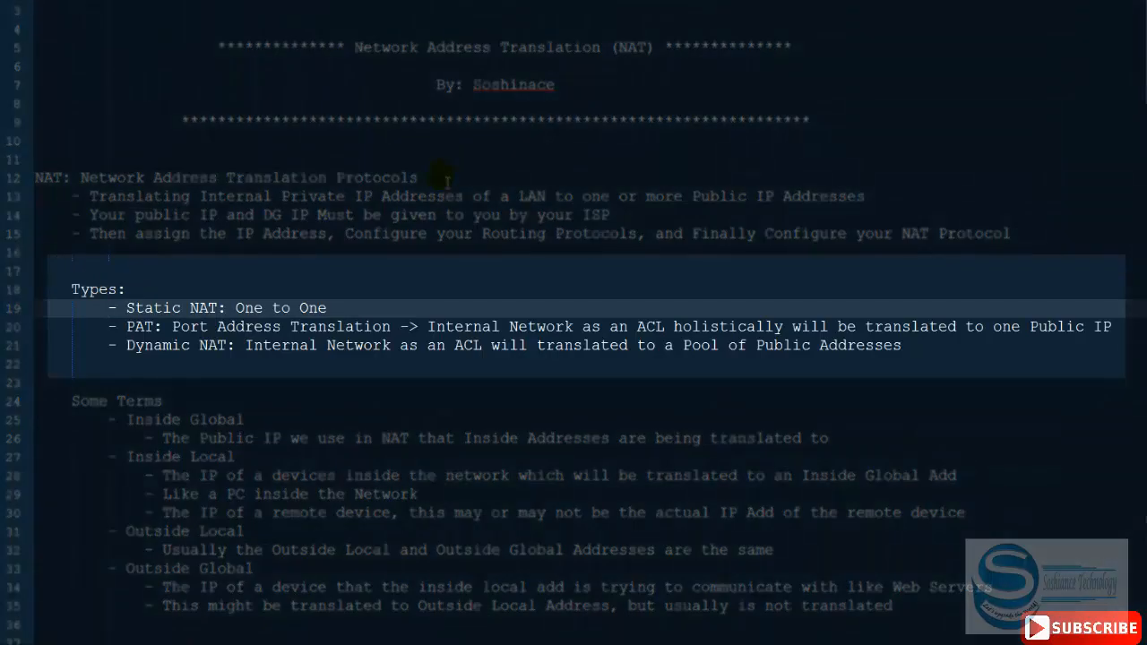
{"action": "key", "text": "ctrl+shift+Right"}
{"action": "key", "text": "ctrl+shift+Right"}
{"action": "key", "text": "ctrl+shift+Right"}
{"action": "key", "text": "ctrl+shift+Right"}
{"action": "key", "text": "ctrl+shift+Right"}
{"action": "key", "text": "ctrl+shift+Right"}
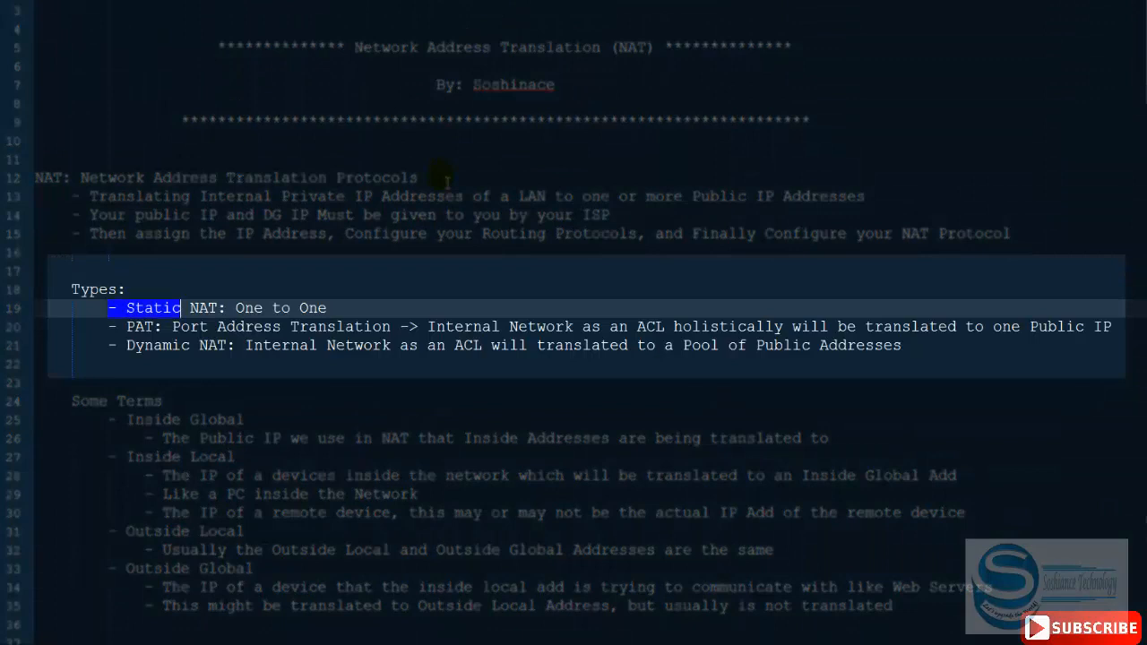
Step: Review the PAT (Port Address Translation) entry in the Types section, highlighting its full name
{"action": "key", "text": "Down"}
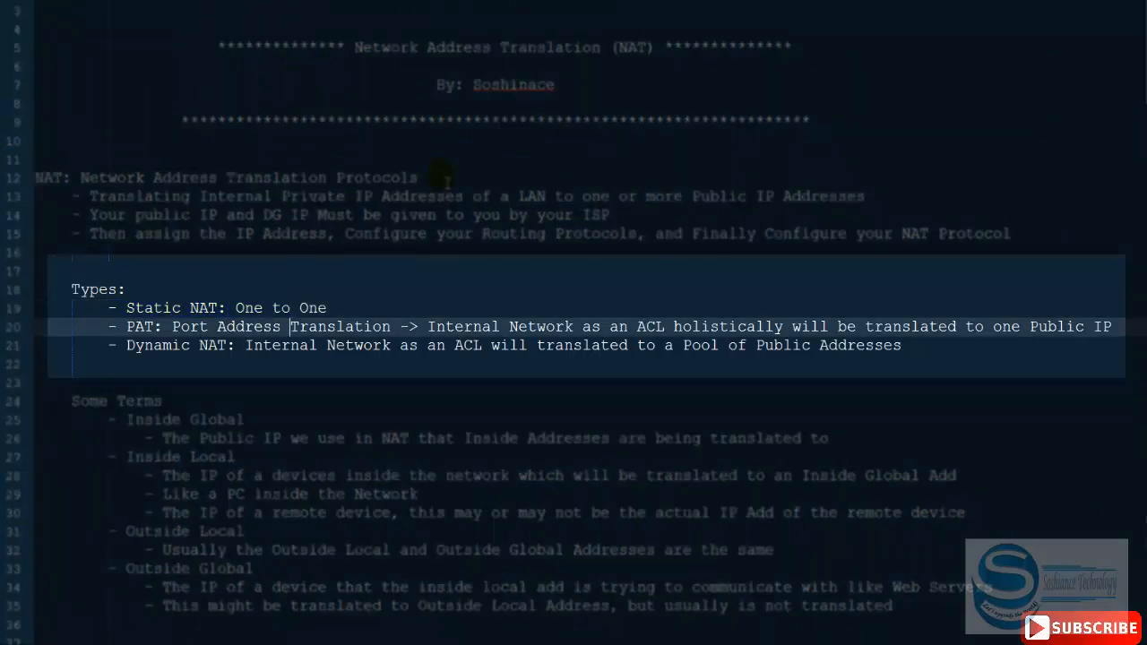
{"action": "key", "text": "Left"}
{"action": "key", "text": "Left"}
{"action": "key", "text": "Left"}
{"action": "key", "text": "Left"}
{"action": "key", "text": "Left"}
{"action": "key", "text": "Left"}
{"action": "key", "text": "Left"}
{"action": "key", "text": "shift+Right"}
{"action": "key", "text": "shift+Right"}
{"action": "key", "text": "shift+Right"}
{"action": "key", "text": "shift+Right"}
{"action": "key", "text": "shift+Right"}
{"action": "key", "text": "shift+Right"}
{"action": "key", "text": "shift+Right"}
{"action": "key", "text": "shift+Right"}
{"action": "key", "text": "shift+Right"}
{"action": "key", "text": "shift+Right"}
{"action": "key", "text": "shift+Right"}
{"action": "key", "text": "shift+Right"}
{"action": "key", "text": "shift+Right"}
{"action": "key", "text": "shift+Right"}
{"action": "key", "text": "shift+Right"}
{"action": "key", "text": "shift+Right"}
{"action": "key", "text": "shift+Right"}
{"action": "key", "text": "shift+Right"}
{"action": "key", "text": "shift+Right"}
{"action": "key", "text": "shift+Right"}
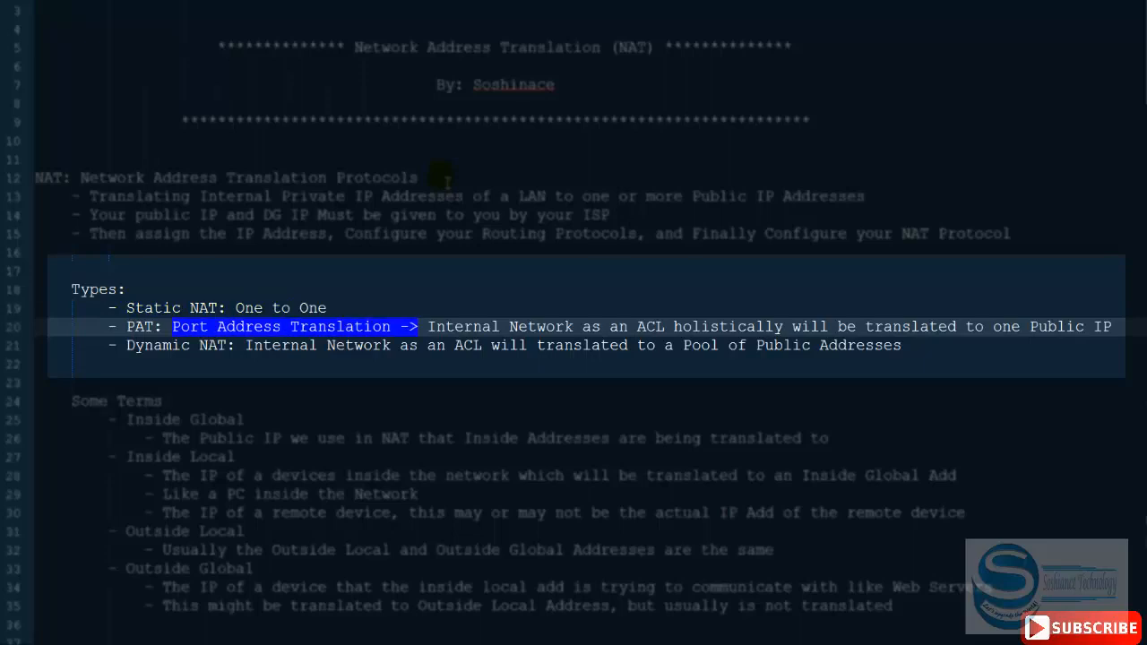
{"action": "key", "text": "shift+Left"}
{"action": "key", "text": "shift+Left"}
{"action": "key", "text": "shift+Left"}
{"action": "key", "text": "shift+Left"}
{"action": "key", "text": "shift+Left"}
{"action": "key", "text": "shift+Left"}
{"action": "key", "text": "shift+Left"}
{"action": "key", "text": "shift+Left"}
{"action": "key", "text": "shift+Left"}
{"action": "key", "text": "shift+Left"}
{"action": "key", "text": "shift+Left"}
{"action": "key", "text": "shift+Left"}
{"action": "key", "text": "shift+Left"}
{"action": "key", "text": "shift+Left"}
{"action": "key", "text": "shift+Left"}
{"action": "key", "text": "shift+Right"}
{"action": "key", "text": "shift+Right"}
{"action": "key", "text": "shift+Right"}
{"action": "key", "text": "shift+Right"}
{"action": "key", "text": "shift+Right"}
{"action": "key", "text": "shift+Right"}
{"action": "key", "text": "shift+Right"}
{"action": "key", "text": "shift+Right"}
{"action": "key", "text": "shift+Right"}
{"action": "key", "text": "shift+Right"}
{"action": "key", "text": "shift+Right"}
{"action": "key", "text": "shift+Right"}
{"action": "key", "text": "Down"}
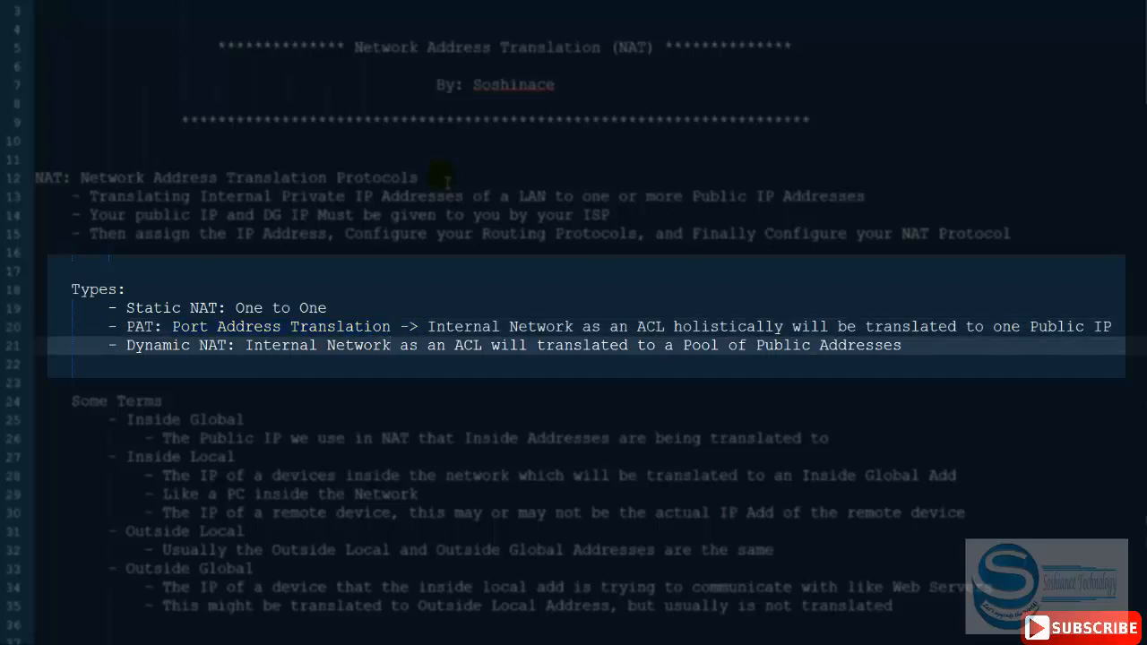
Step: Review the Dynamic NAT entry, highlighting its description of how the internal network is translated
{"action": "key", "text": "Left"}
{"action": "key", "text": "Left"}
{"action": "key", "text": "Left"}
{"action": "key", "text": "Left"}
{"action": "key", "text": "ctrl+shift+Right"}
{"action": "key", "text": "ctrl+shift+Right"}
{"action": "key", "text": "ctrl+shift+Right"}
{"action": "key", "text": "ctrl+shift+Right"}
{"action": "key", "text": "ctrl+shift+Right"}
{"action": "key", "text": "ctrl+shift+Right"}
{"action": "key", "text": "ctrl+shift+Right"}
{"action": "key", "text": "ctrl+shift+Right"}
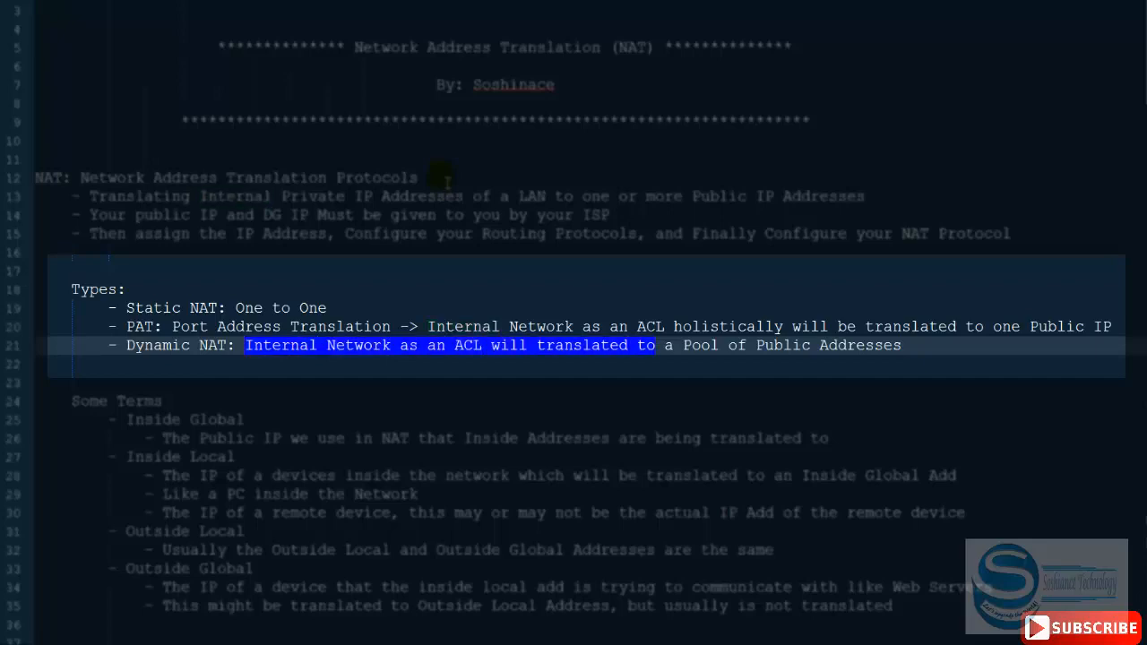
Step: Examine the Inside Global and Inside Local entries in the Some Terms section
{"action": "key", "text": "Down"}
{"action": "key", "text": "Down"}
{"action": "key", "text": "Down"}
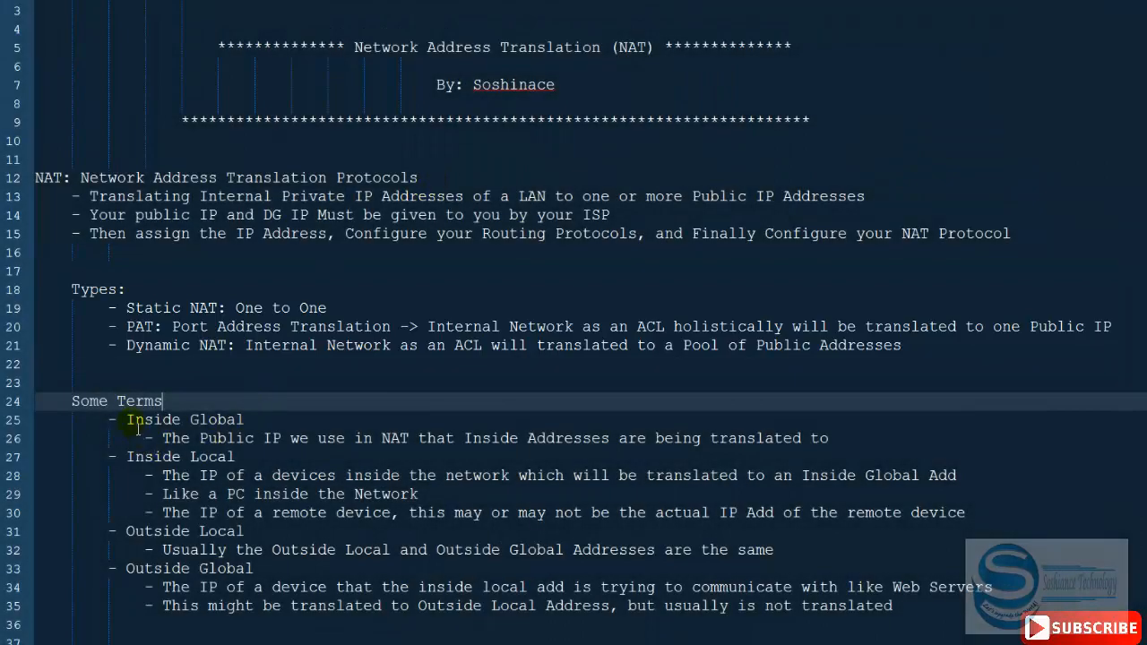
{"action": "left_click", "coordinate": [137, 427]}
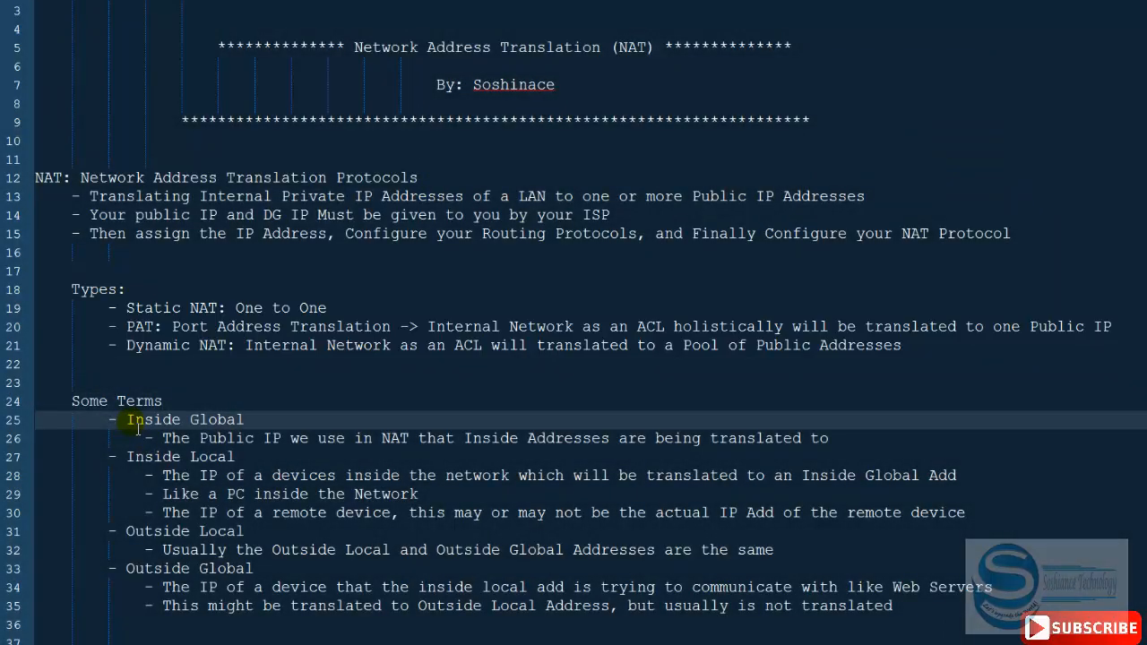
{"action": "key", "text": "Down"}
{"action": "key", "text": "Down"}
{"action": "key", "text": "Home"}
{"action": "key", "text": "shift+ctrl+Right"}
{"action": "key", "text": "shift+ctrl+Right"}
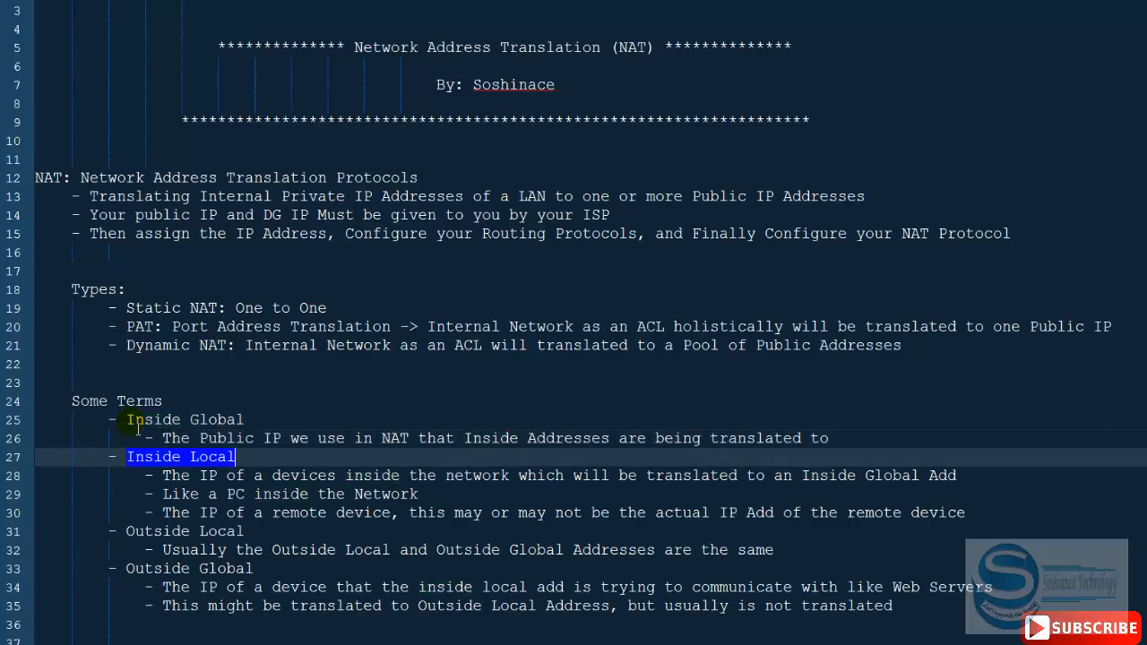
{"action": "key", "text": "Up"}
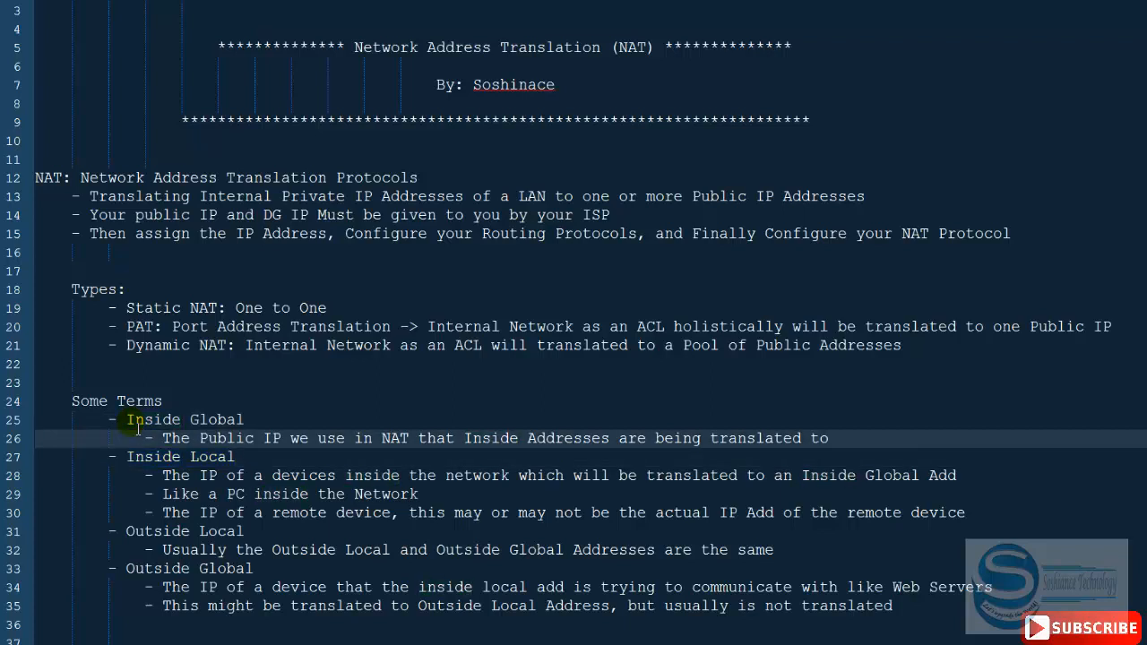
{"action": "key", "text": "Up"}
{"action": "key", "text": "End"}
{"action": "key", "text": "shift+ctrl+Left"}
{"action": "key", "text": "shift+ctrl+Left"}
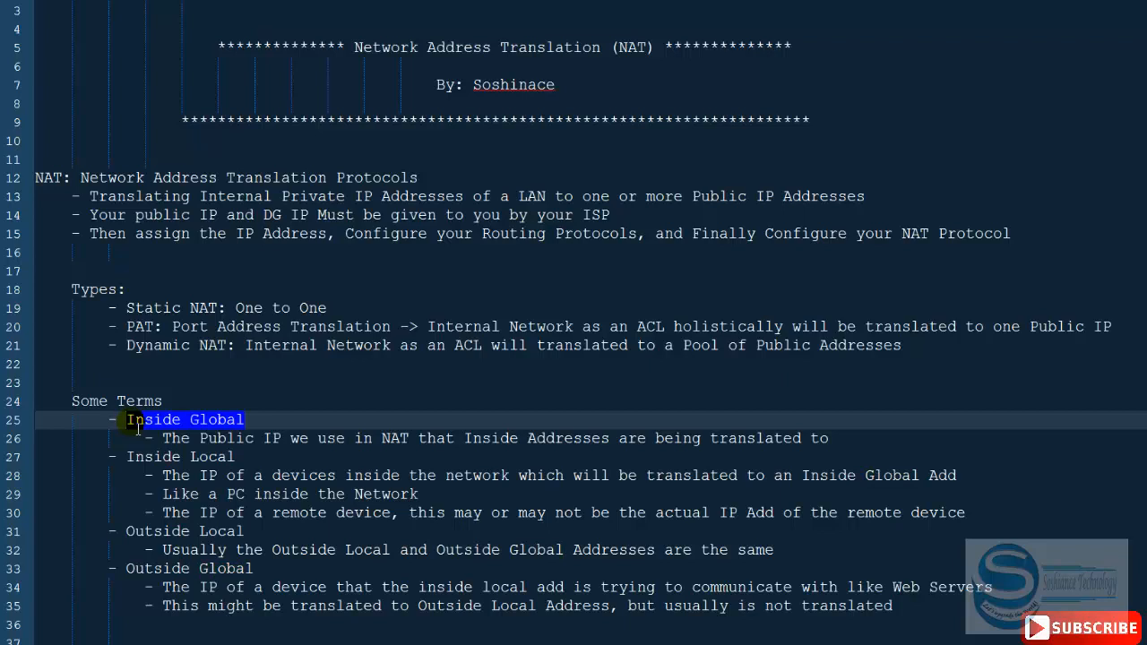
Step: Go through the remaining term entries down to Outside Local and Outside Global
{"action": "key", "text": "Down"}
{"action": "key", "text": "Down"}
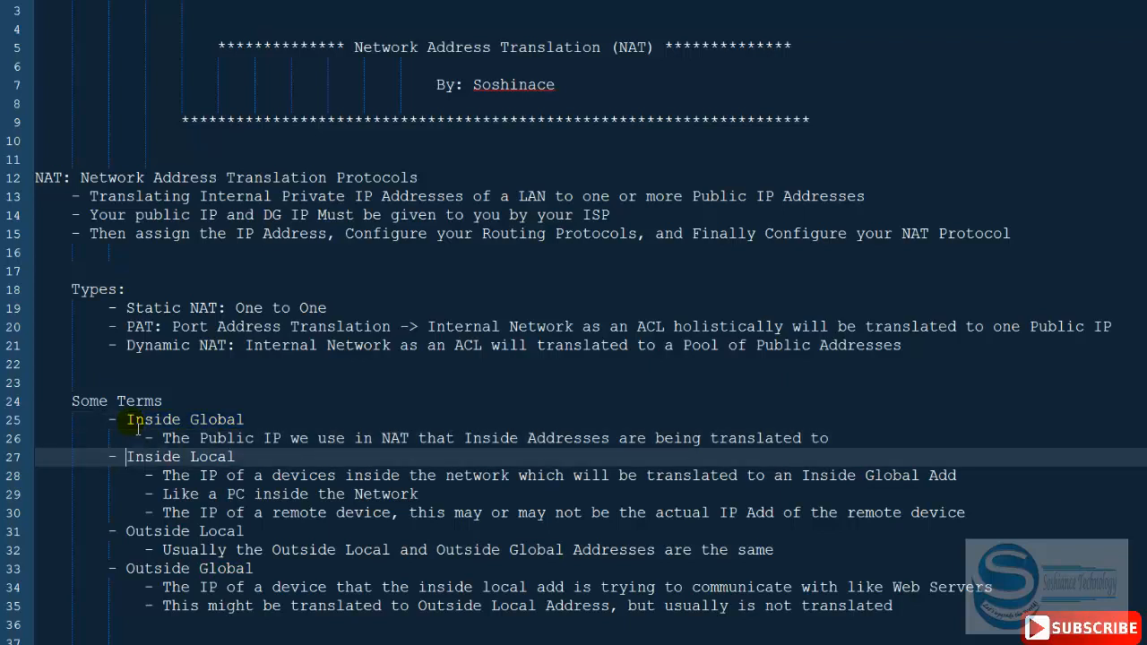
{"action": "key", "text": "Down"}
{"action": "key", "text": "Down"}
{"action": "key", "text": "Down"}
{"action": "key", "text": "Down"}
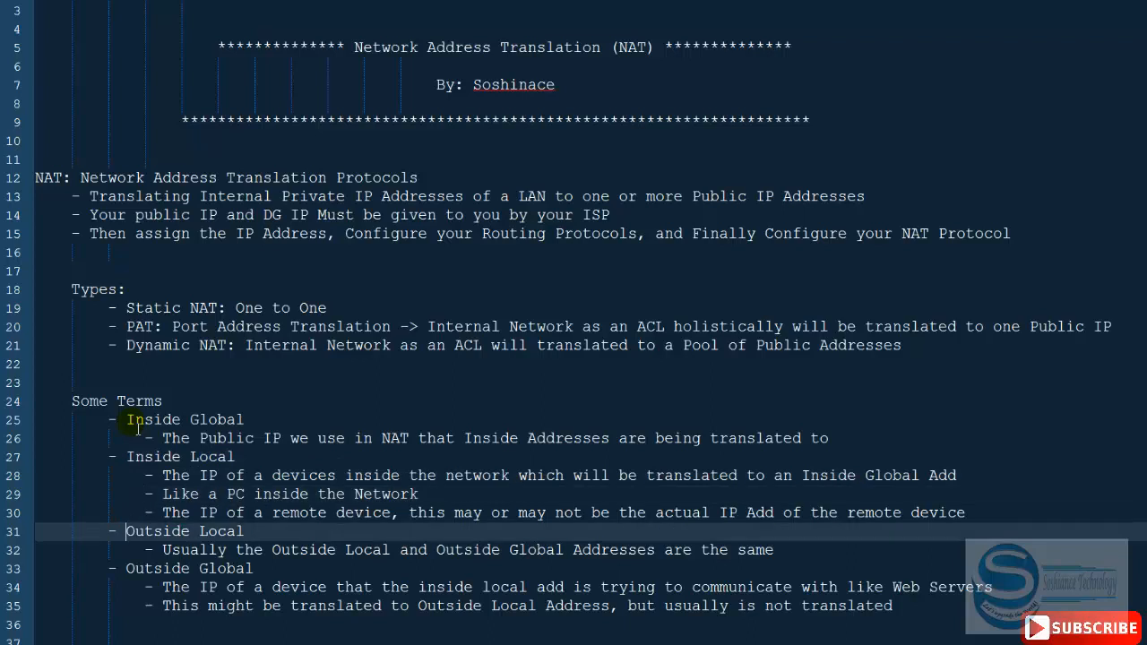
{"action": "key", "text": "Down"}
{"action": "key", "text": "Down"}
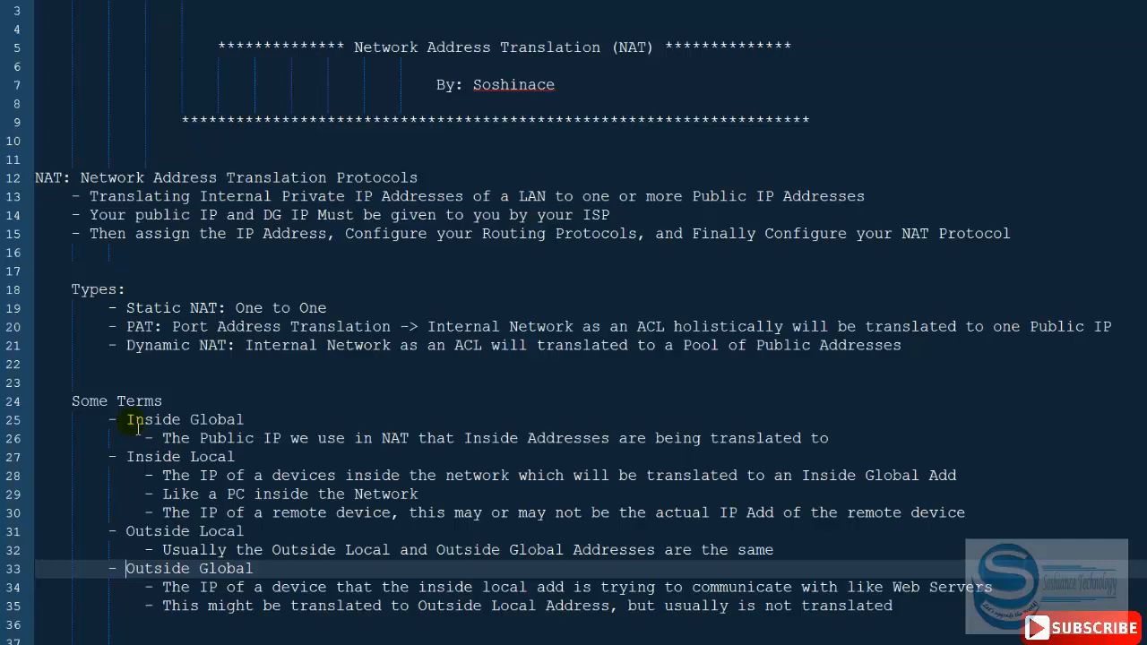
Step: Switch to the Cisco Packet Tracer topology, inspect the routers inside the WAN cluster and return to the root level
{"action": "key", "text": "alt+Tab"}
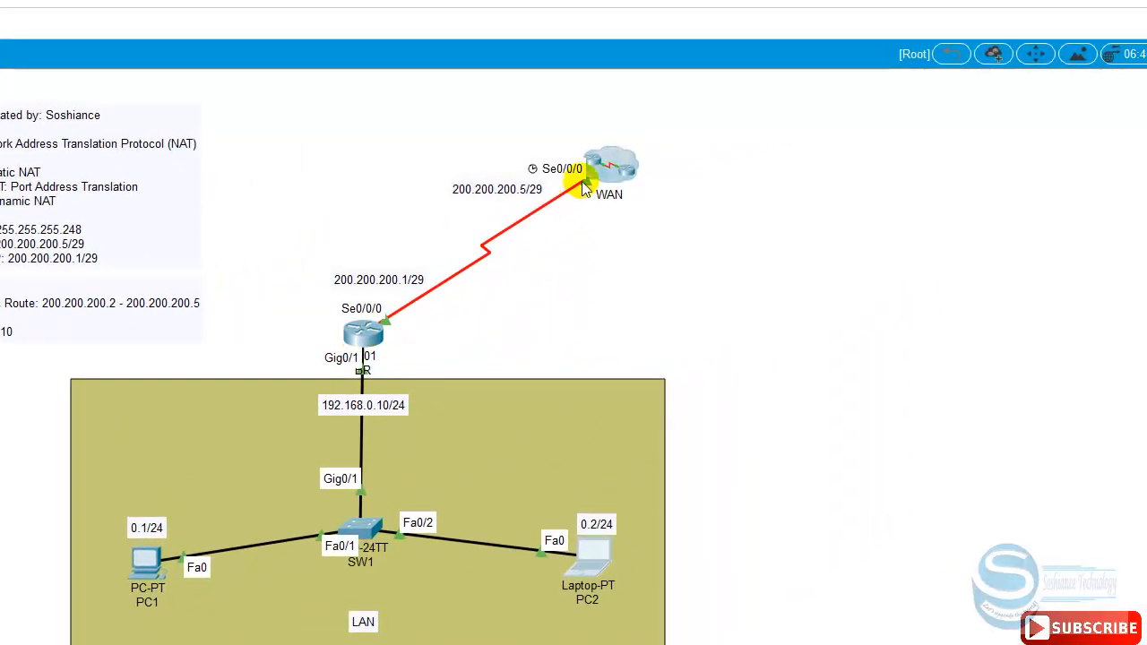
{"action": "left_click", "coordinate": [598, 171]}
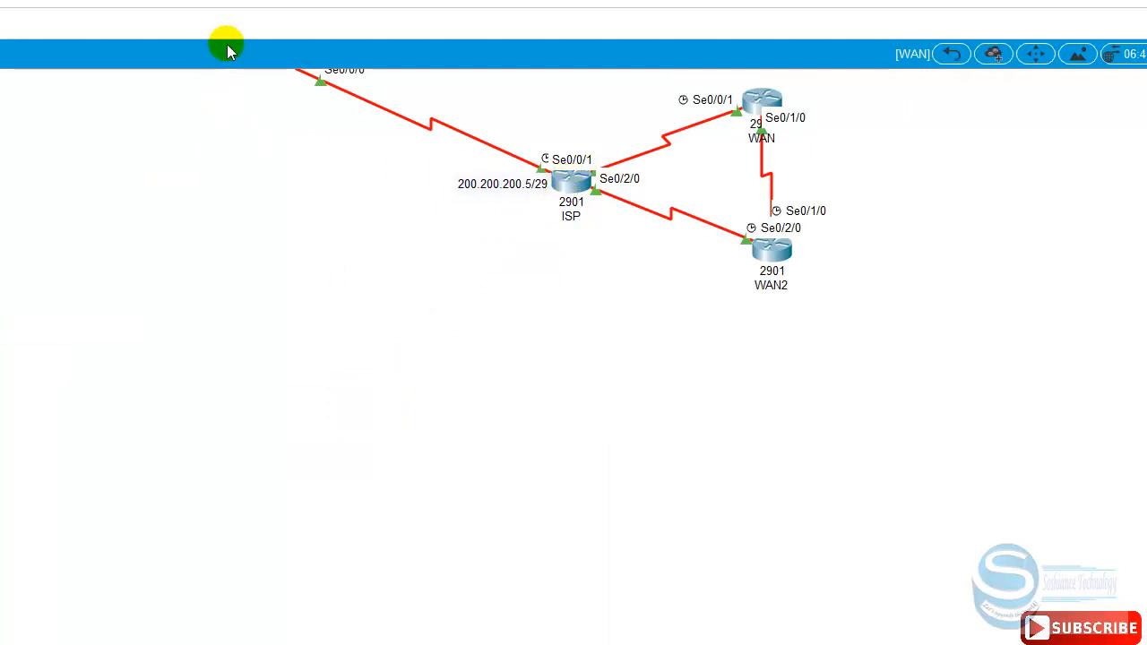
{"action": "left_click", "coordinate": [952, 54]}
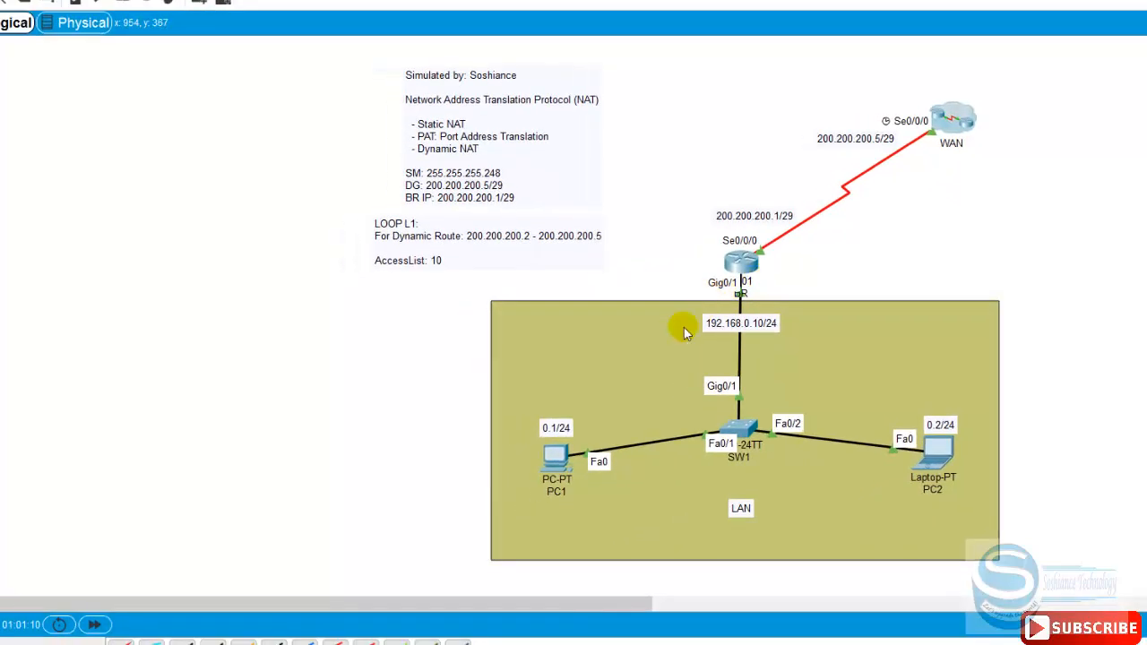
Step: Open PC1's command prompt and ping the router's LAN address 192.168.0.10
{"action": "left_click", "coordinate": [553, 461]}
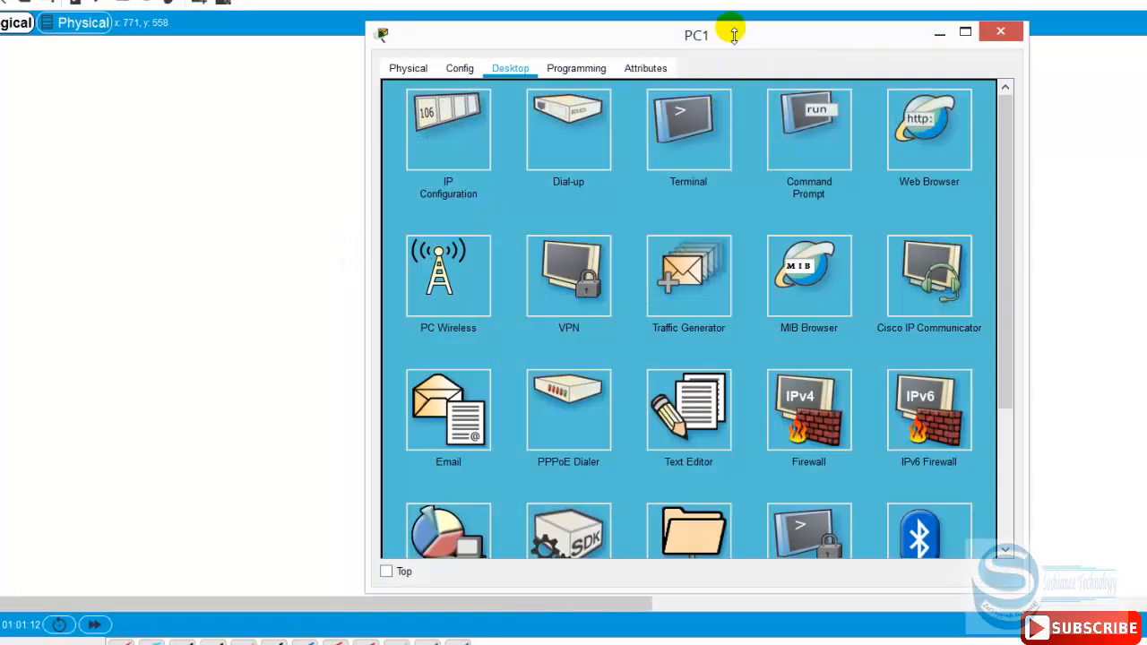
{"action": "left_click_drag", "start_coordinate": [676, 35], "coordinate": [490, 35]}
{"action": "left_click", "coordinate": [583, 146]}
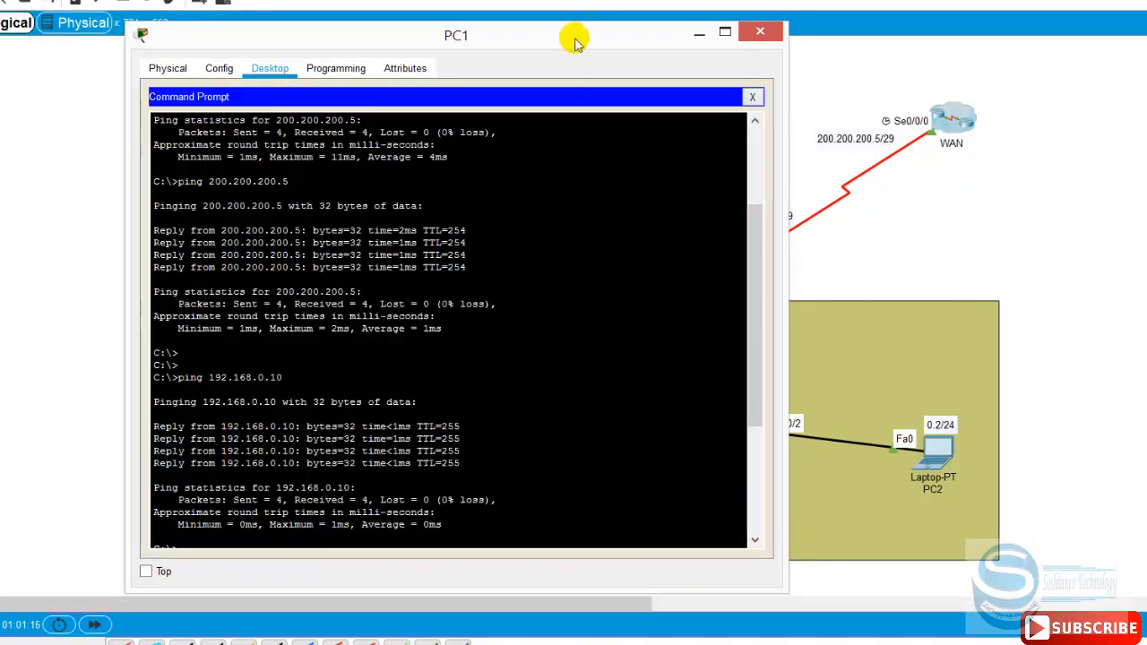
{"action": "left_click_drag", "start_coordinate": [574, 36], "coordinate": [461, 43]}
{"action": "key", "text": "Return"}
{"action": "type", "text": "ping"}
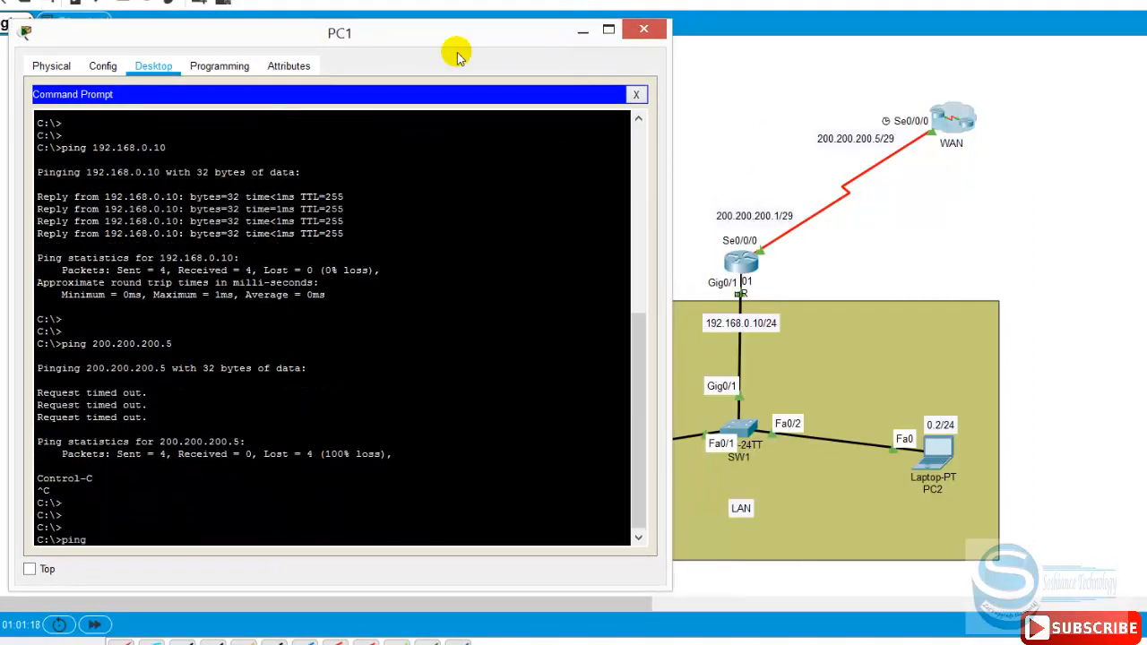
{"action": "type", "text": " 192.168.0.10"}
{"action": "key", "text": "Return"}
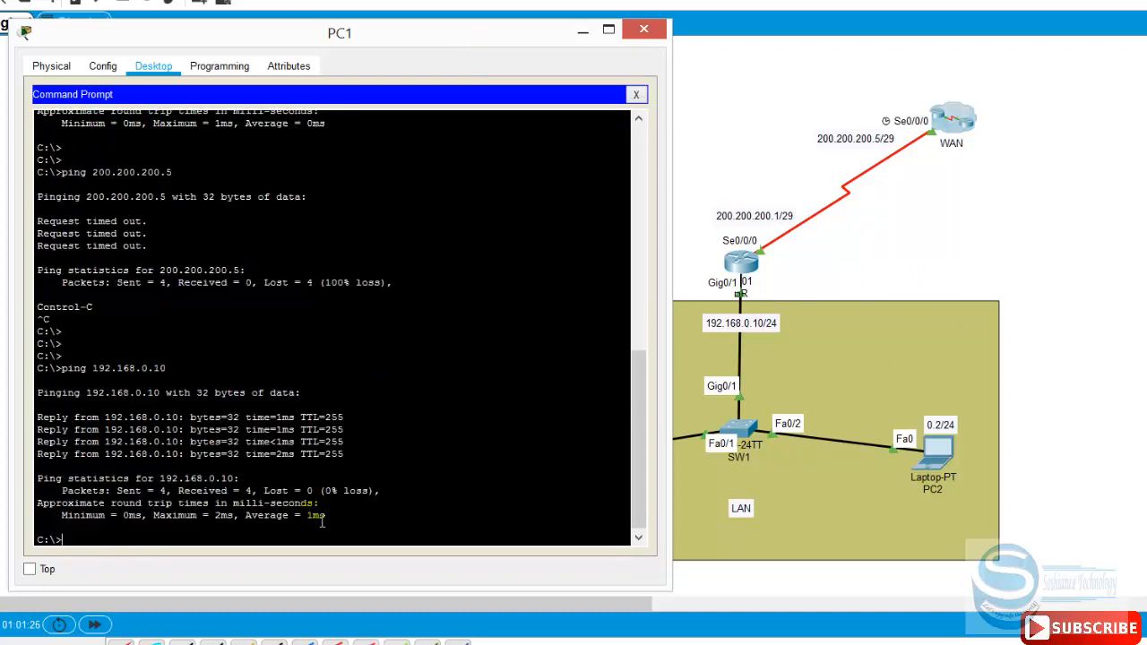
Step: Ping the ISP gateway 200.200.200.5 from PC1, then close PC1's window
{"action": "type", "text": "ping "}
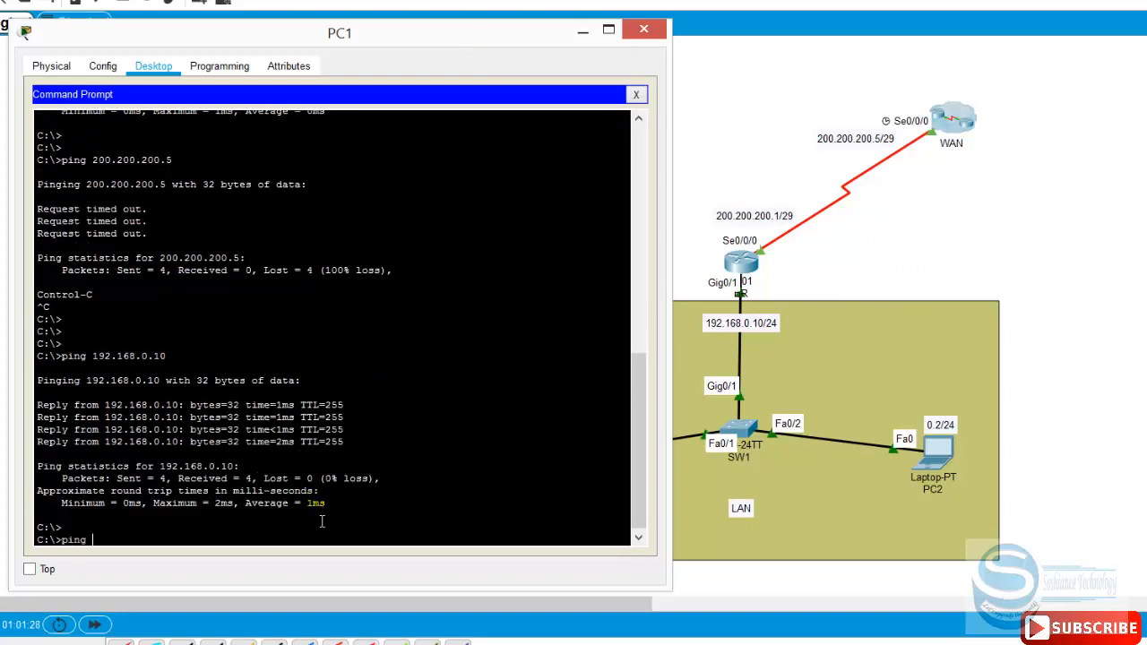
{"action": "type", "text": "200.200.200."}
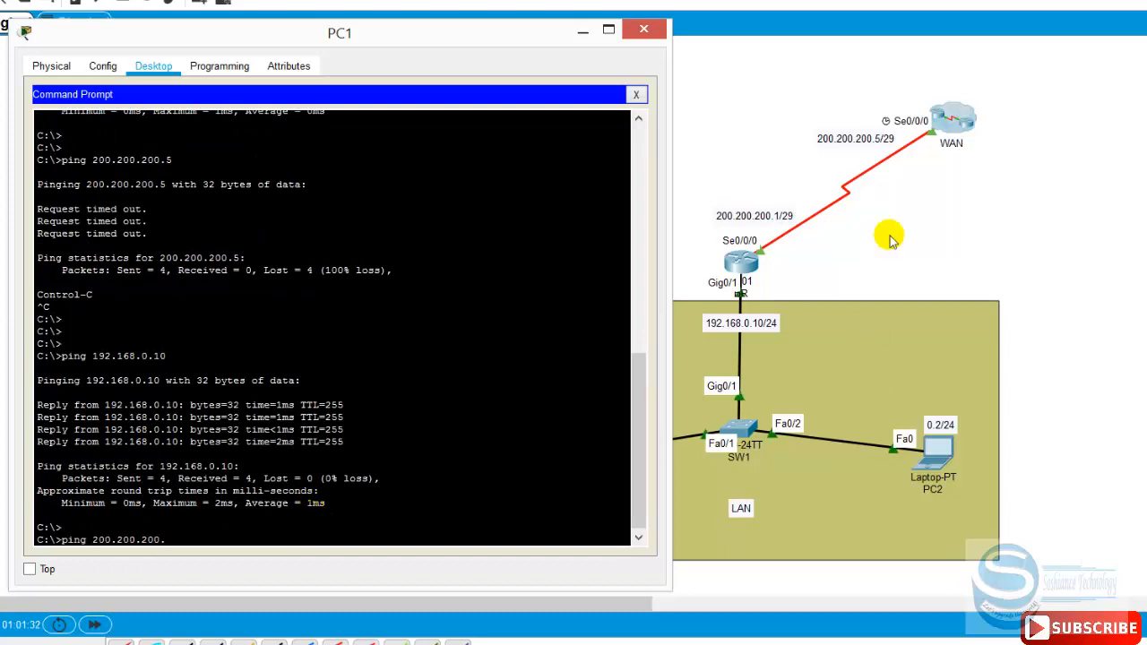
{"action": "type", "text": "5"}
{"action": "key", "text": "Return"}
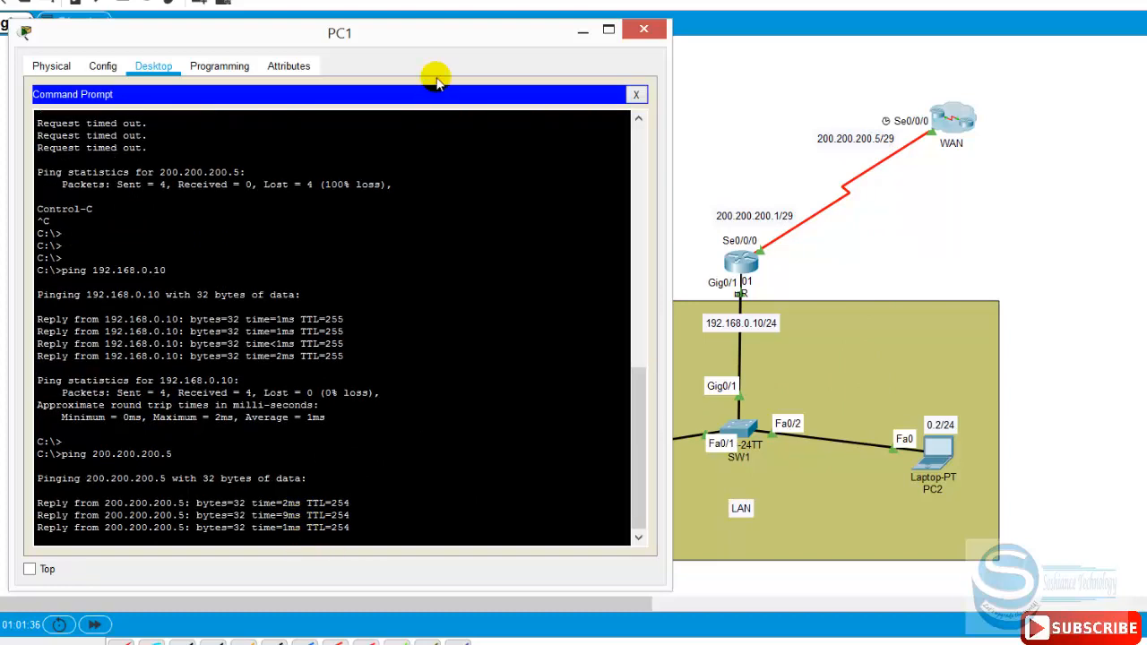
{"action": "left_click_drag", "start_coordinate": [440, 35], "coordinate": [461, 38]}
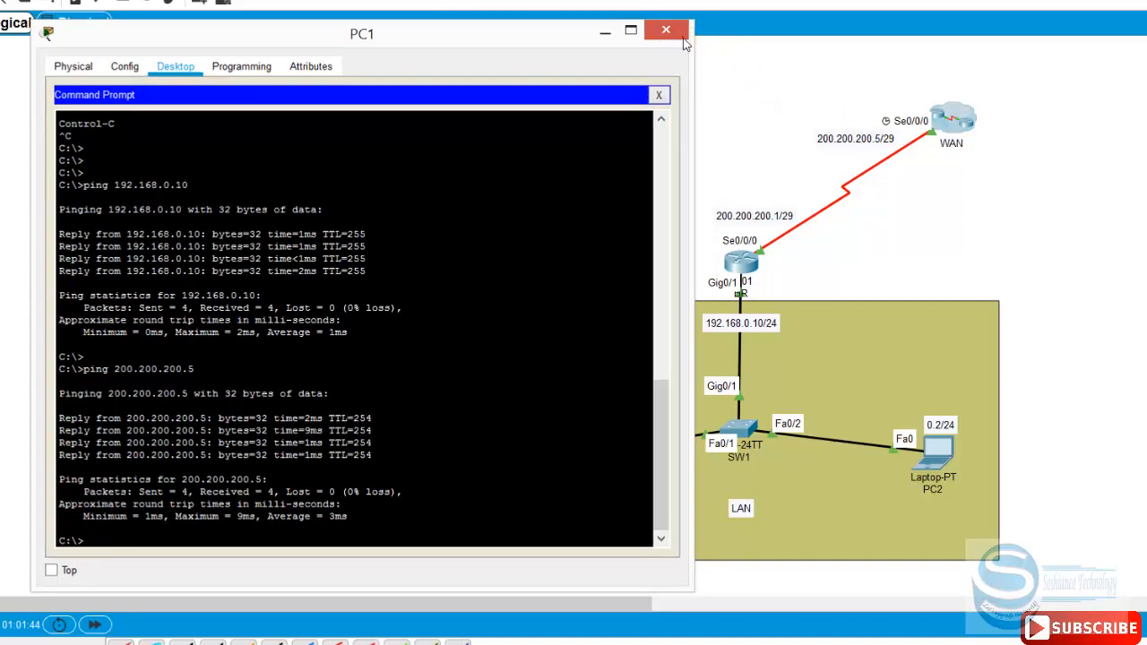
{"action": "left_click", "coordinate": [683, 41]}
Step: Open the BR router's command line and set its IP name server to 8.8.8.8 in global configuration mode
{"action": "left_click", "coordinate": [736, 267]}
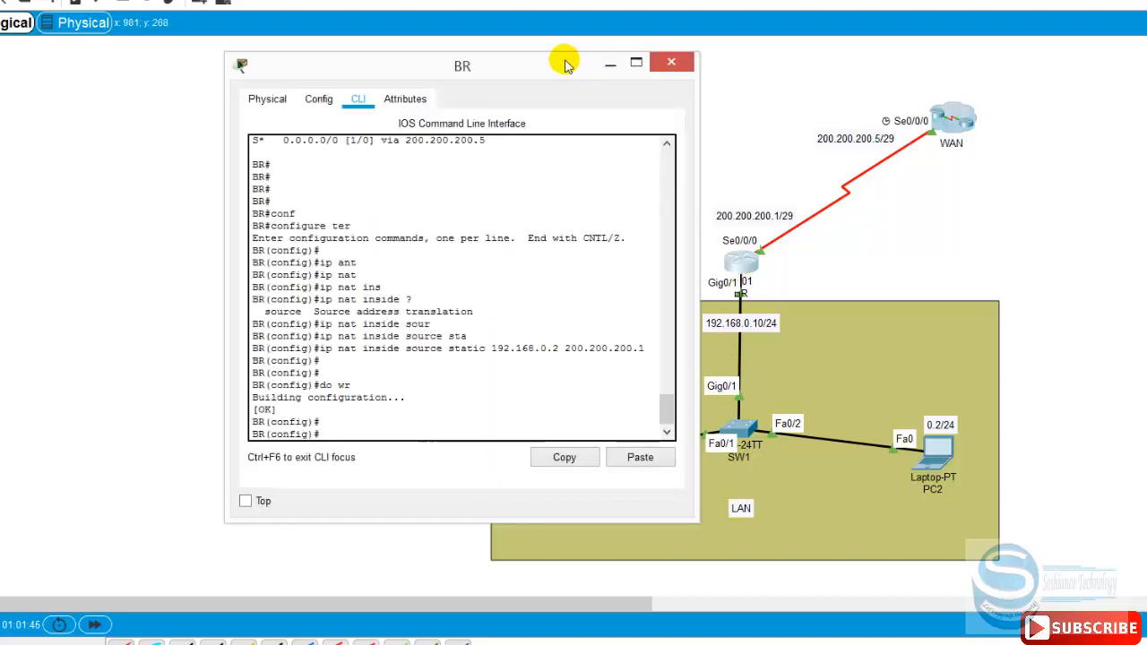
{"action": "left_click_drag", "start_coordinate": [565, 63], "coordinate": [556, 86]}
{"action": "key", "text": "Return"}
{"action": "key", "text": "Return"}
{"action": "key", "text": "Return"}
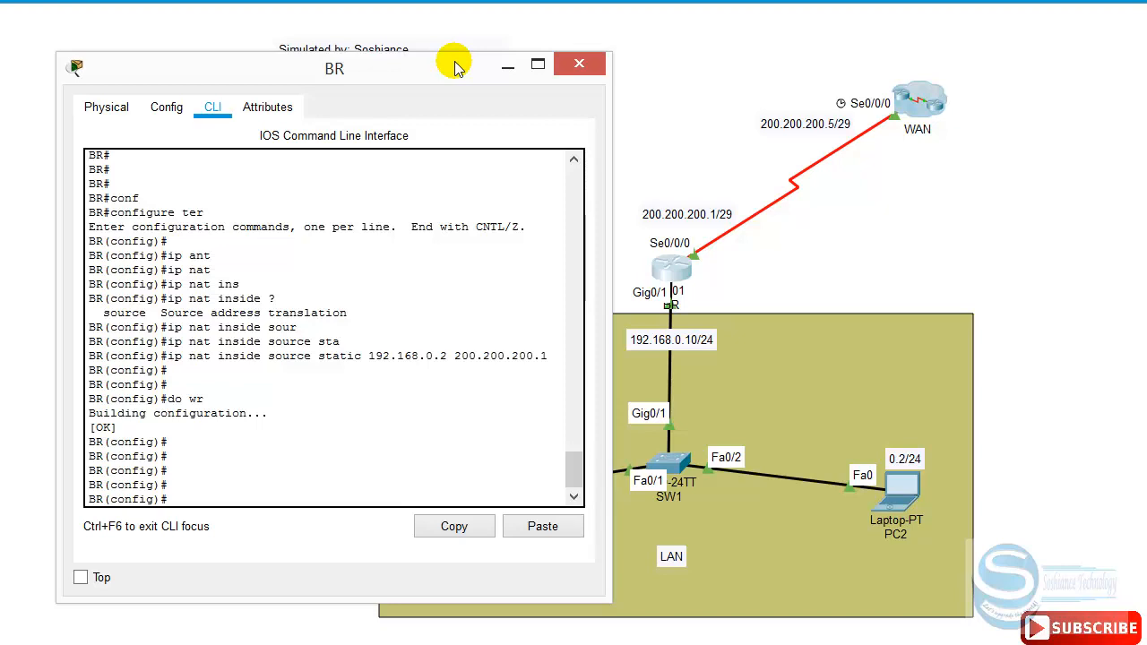
{"action": "type", "text": "ip nam"}
{"action": "key", "text": "Tab"}
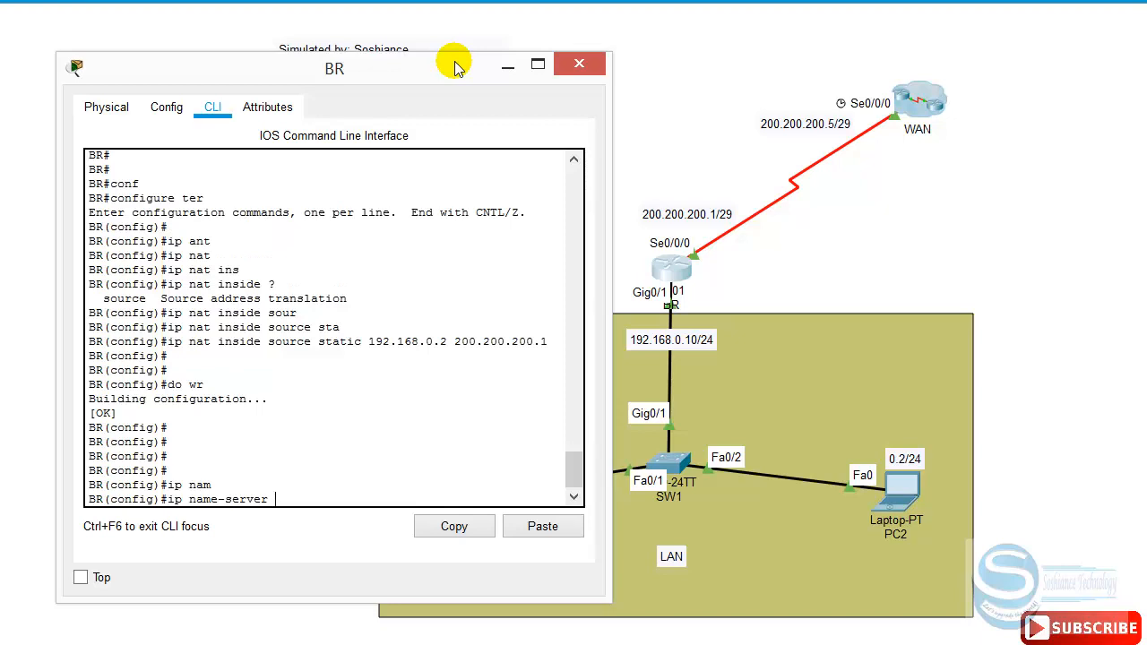
{"action": "type", "text": "8.8.8.8"}
{"action": "key", "text": "Return"}
{"action": "key", "text": "Return"}
Step: Add 4.2.2.2 as a second IP name server on the BR router
{"action": "type", "text": "ip"}
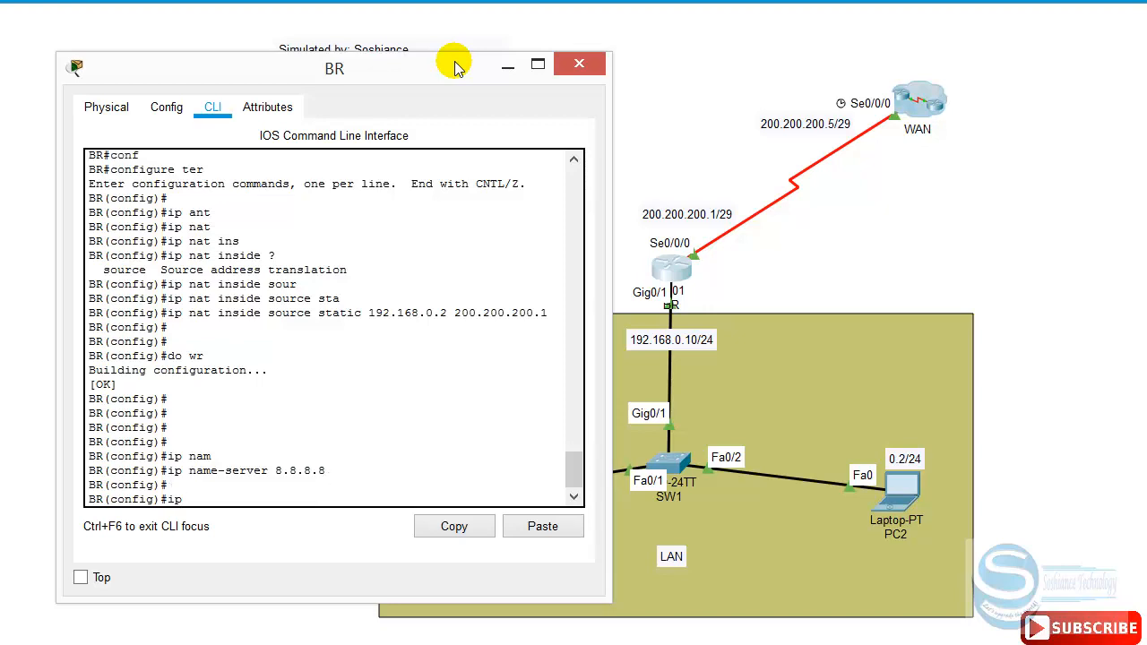
{"action": "type", "text": " na"}
{"action": "key", "text": "Tab"}
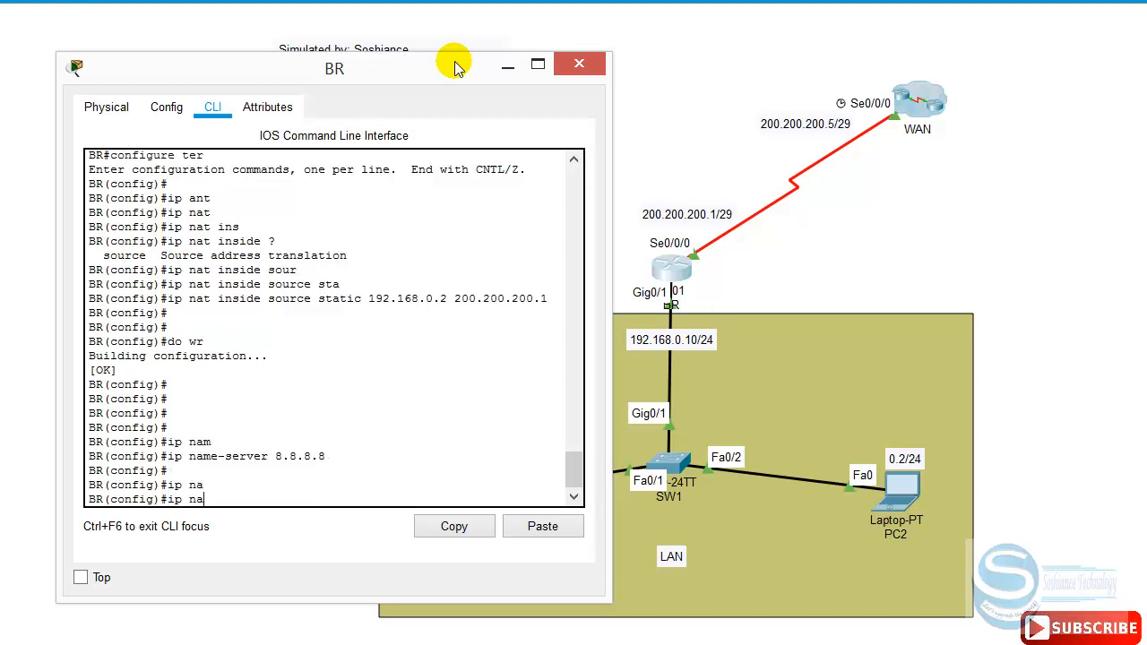
{"action": "type", "text": "me"}
{"action": "key", "text": "Tab"}
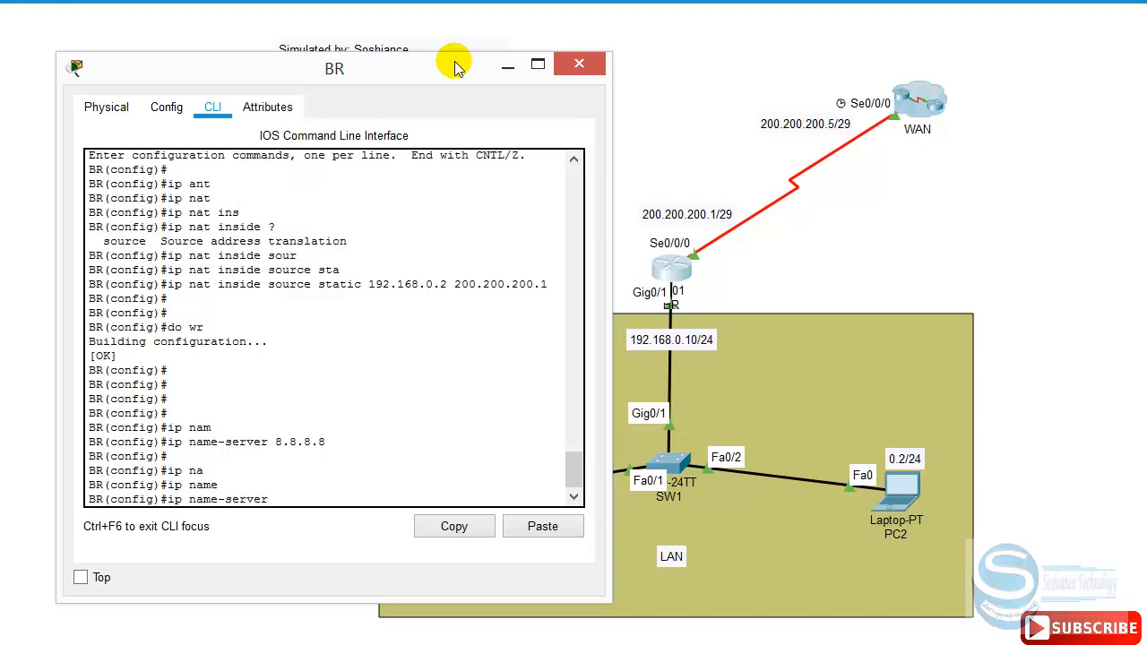
{"action": "type", "text": "4.2.2"}
{"action": "key", "text": "Return"}
{"action": "key", "text": "Return"}
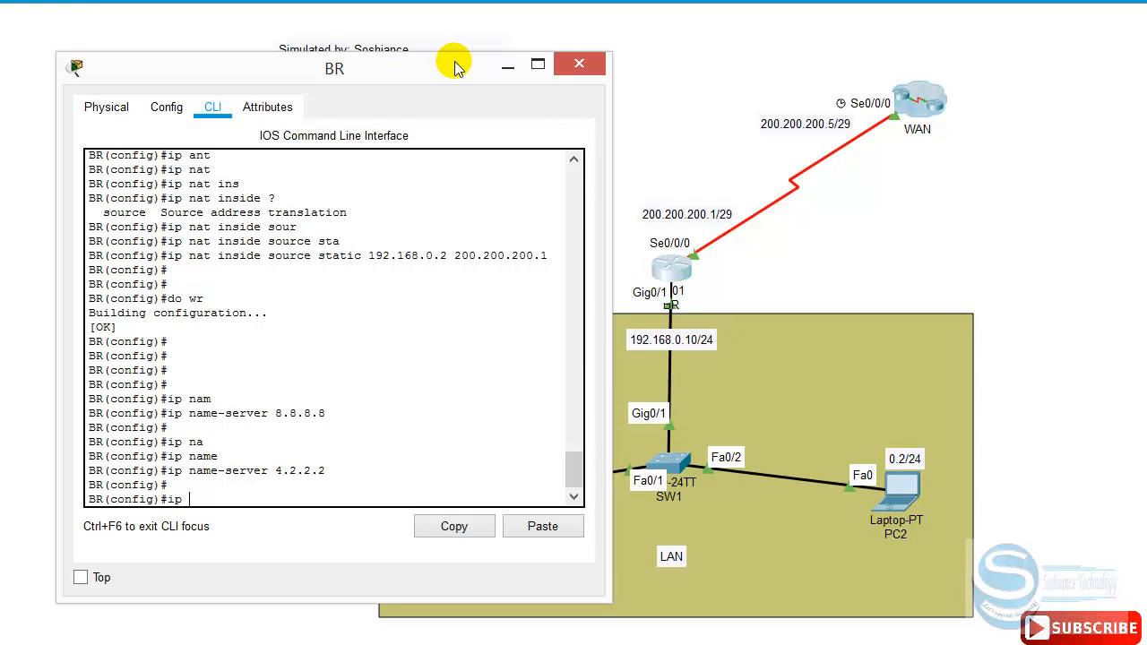
Step: Designate BR's GigabitEthernet 0/1 interface as NAT inside and return to global configuration mode
{"action": "key", "text": "BackSpace"}
{"action": "key", "text": "BackSpace"}
{"action": "type", "text": "in"}
{"action": "key", "text": "Tab"}
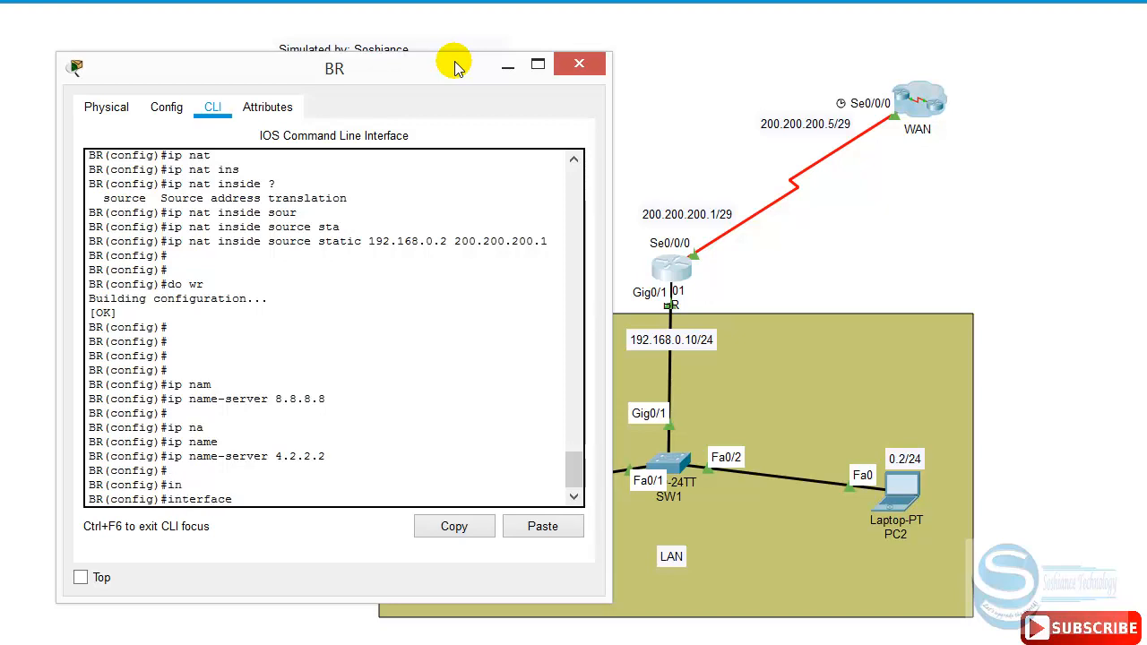
{"action": "type", "text": "gi"}
{"action": "key", "text": "Tab"}
{"action": "type", "text": "0/1"}
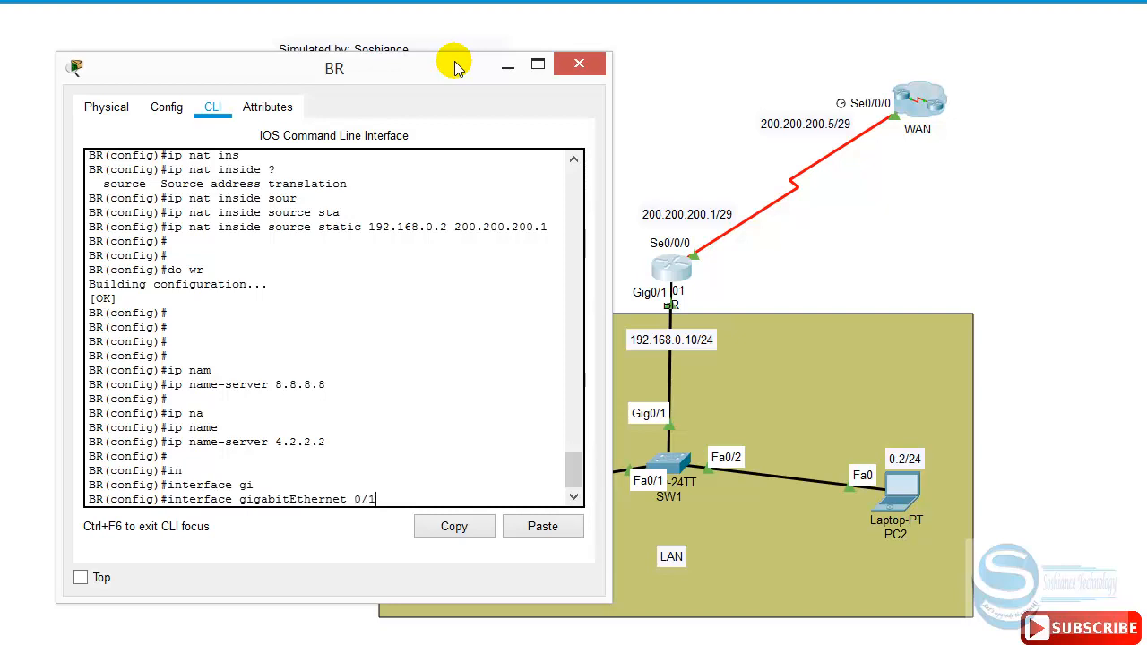
{"action": "key", "text": "Return"}
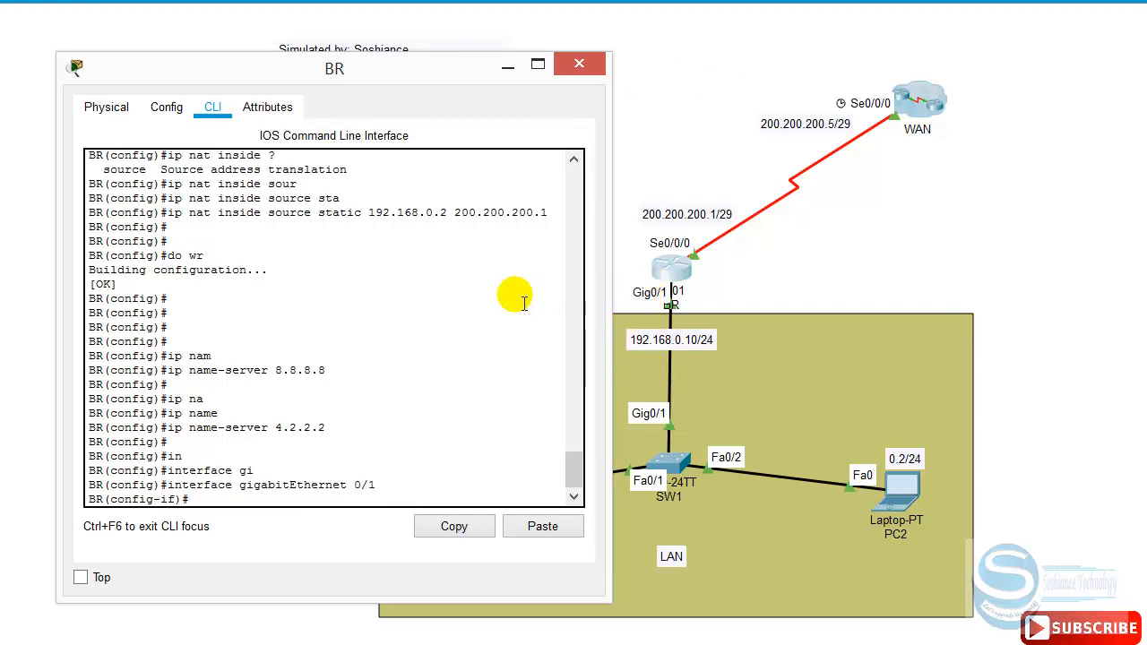
{"action": "type", "text": "ip nat"}
{"action": "key", "text": "Tab"}
{"action": "type", "text": "inse"}
{"action": "key", "text": "Tab"}
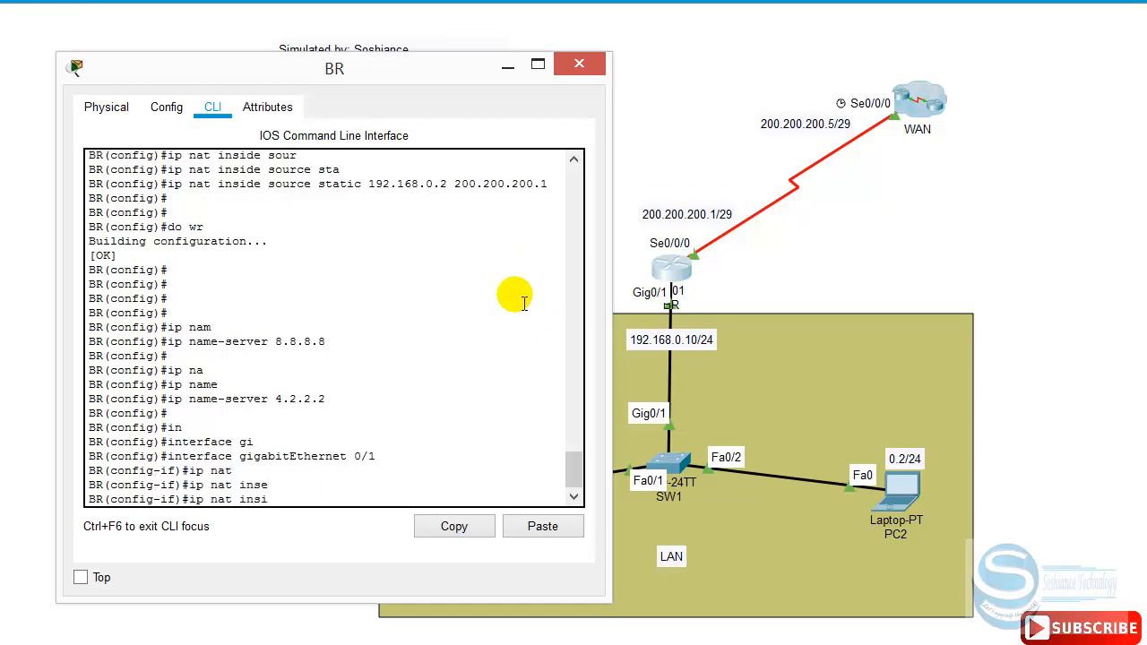
{"action": "key", "text": "Tab"}
{"action": "key", "text": "Return"}
{"action": "key", "text": "Return"}
{"action": "type", "text": "ex"}
{"action": "key", "text": "Return"}
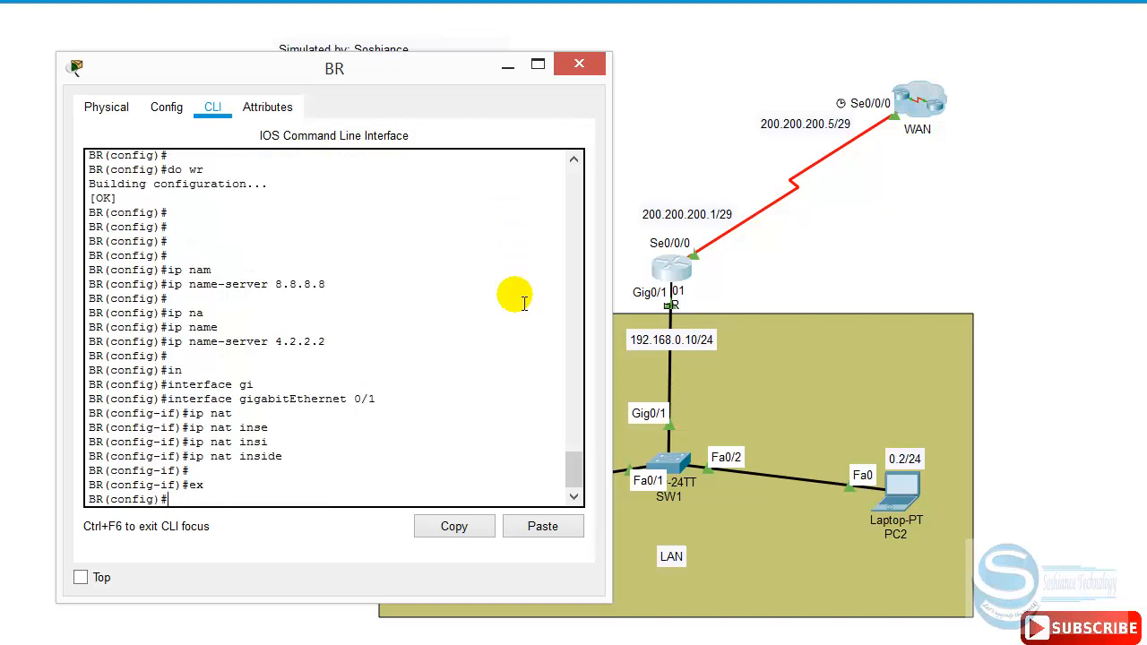
Step: Designate BR's Serial 0/0/0 interface as NAT outside
{"action": "key", "text": "Return"}
{"action": "type", "text": "in"}
{"action": "key", "text": "Tab"}
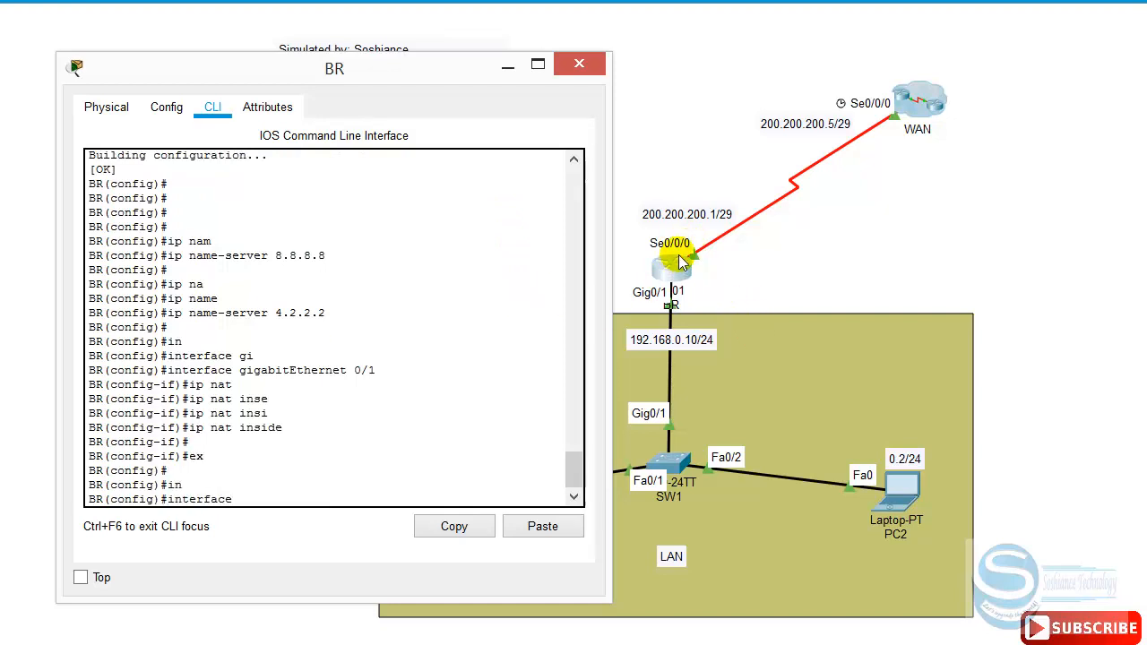
{"action": "type", "text": "ser"}
{"action": "key", "text": "Tab"}
{"action": "type", "text": "0/0."}
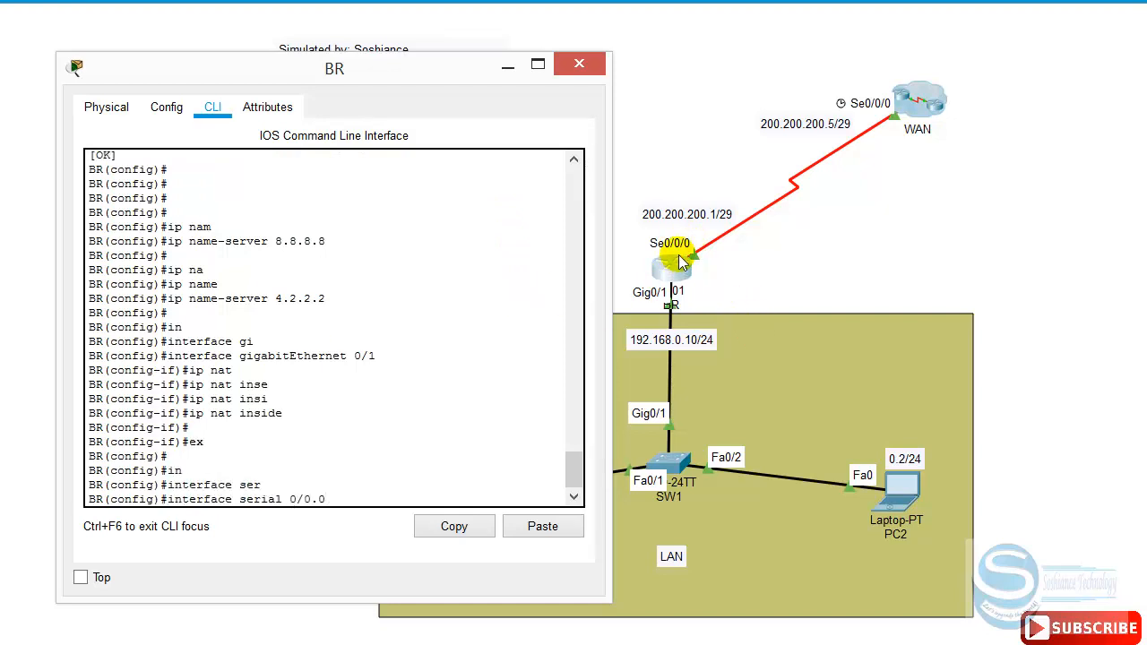
{"action": "type", "text": "/"}
{"action": "type", "text": "/"}
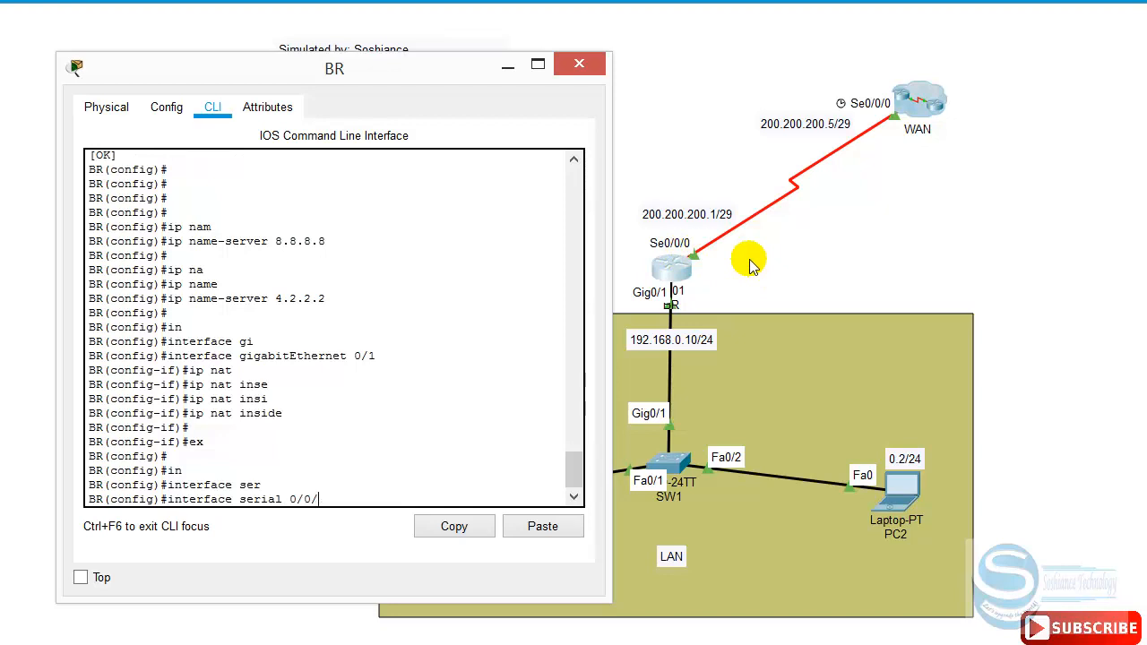
{"action": "type", "text": "0"}
{"action": "key", "text": "Return"}
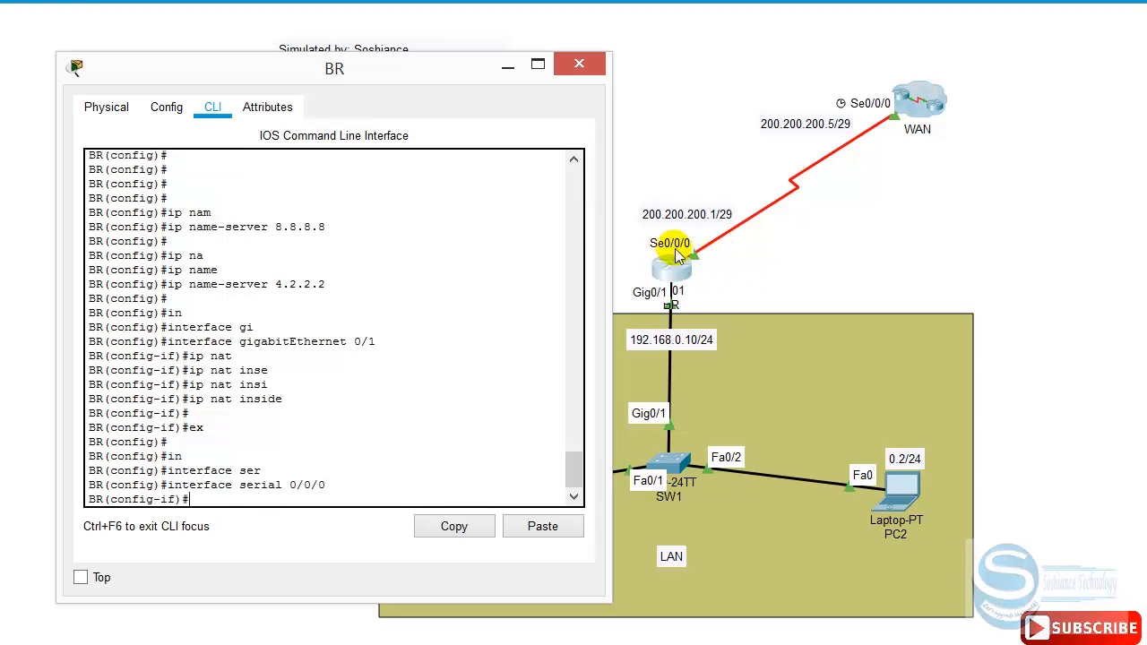
{"action": "type", "text": "ip"}
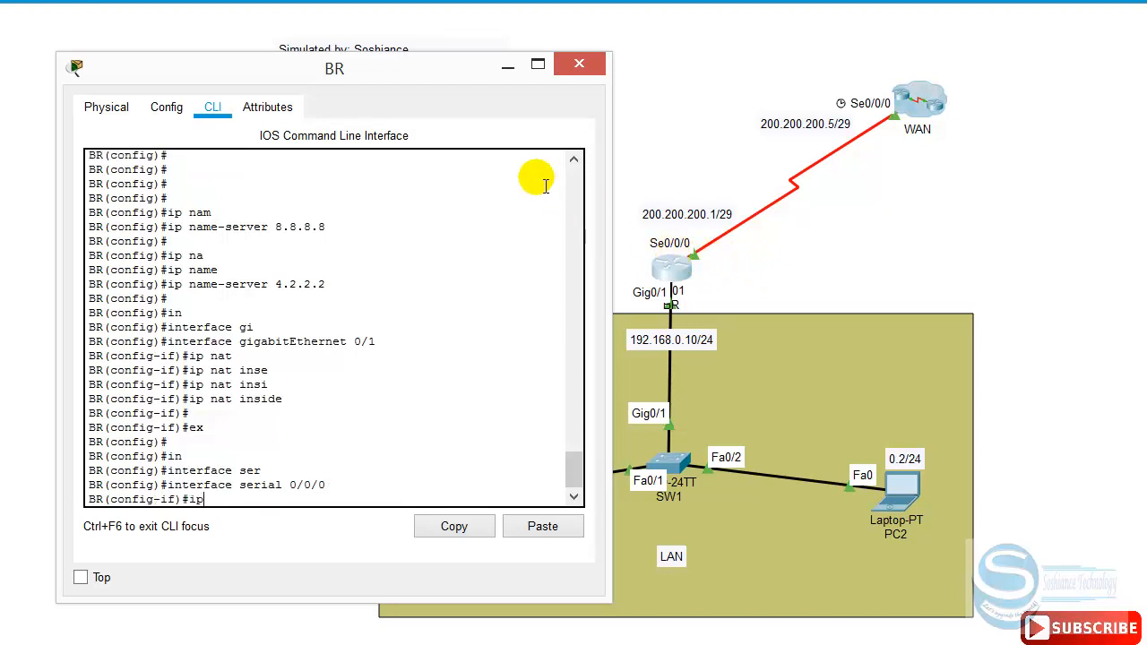
{"action": "type", "text": " nat"}
{"action": "key", "text": "Tab"}
{"action": "type", "text": "out"}
{"action": "key", "text": "Tab"}
{"action": "key", "text": "Return"}
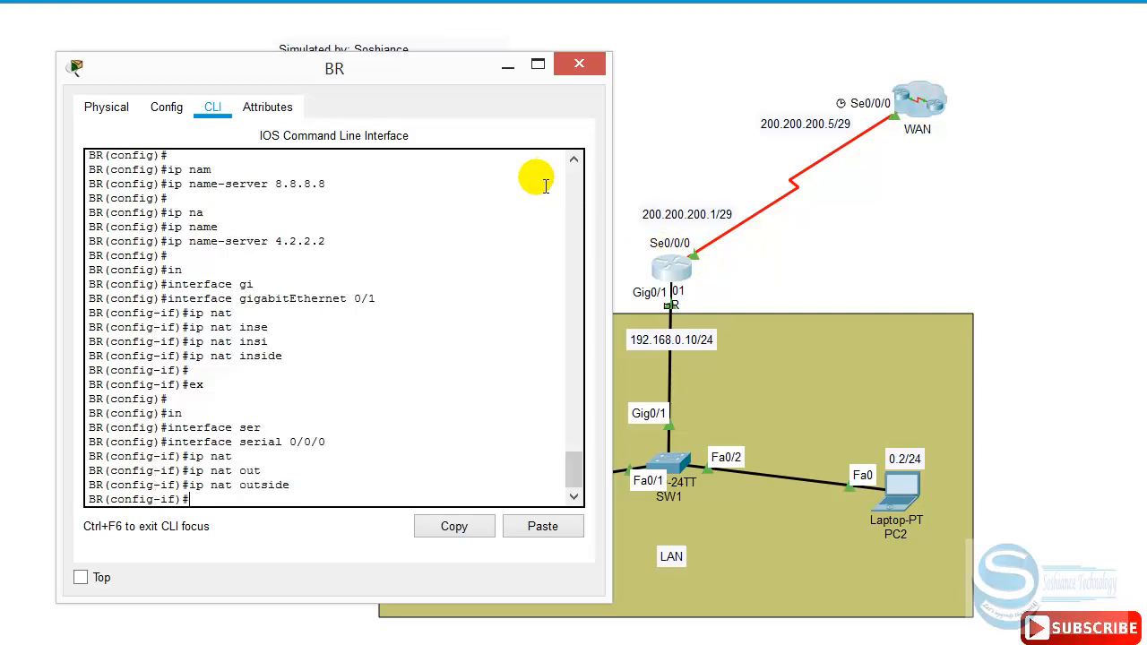
Step: Save the BR configuration with do wr and exit from interface to global configuration mode
{"action": "key", "text": "Return"}
{"action": "key", "text": "Return"}
{"action": "type", "text": "do wr"}
{"action": "key", "text": "Return"}
{"action": "key", "text": "Return"}
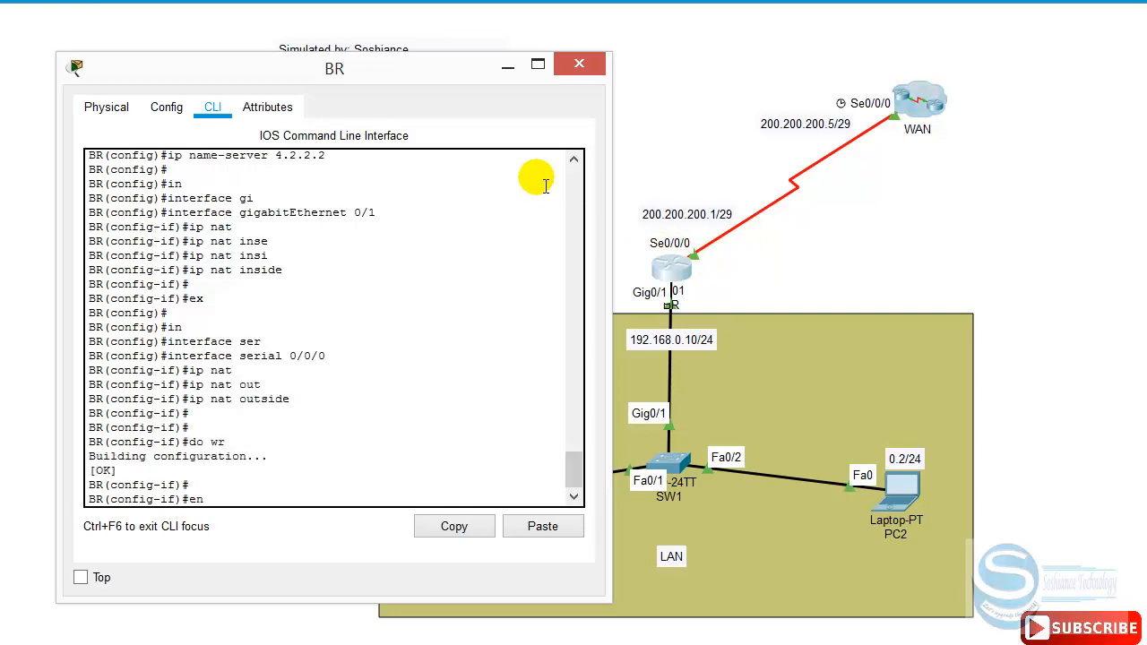
{"action": "type", "text": "e"}
{"action": "key", "text": "Return"}
{"action": "type", "text": "ex"}
{"action": "key", "text": "Return"}
{"action": "key", "text": "Return"}
{"action": "key", "text": "Return"}
{"action": "key", "text": "Return"}
{"action": "key", "text": "Return"}
{"action": "key", "text": "Return"}
{"action": "key", "text": "Return"}
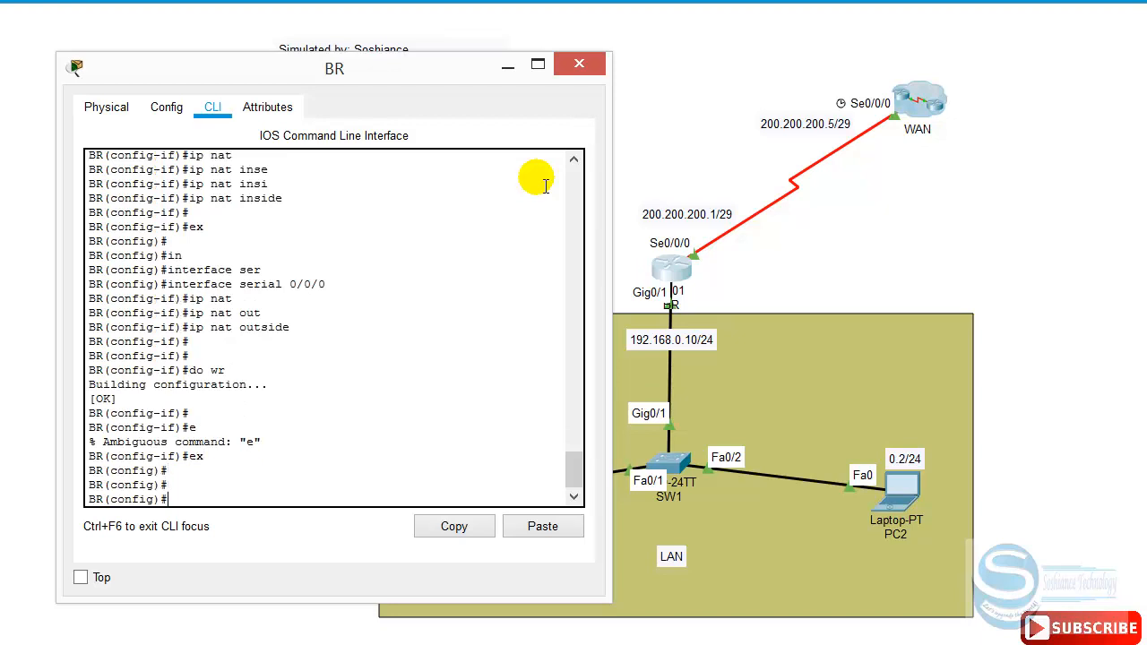
Step: List the ip nat options, and create a static inside source NAT mapping from 192.168.0.2 to 200.200.200.1
{"action": "left_click_drag", "start_coordinate": [395, 72], "coordinate": [376, 77]}
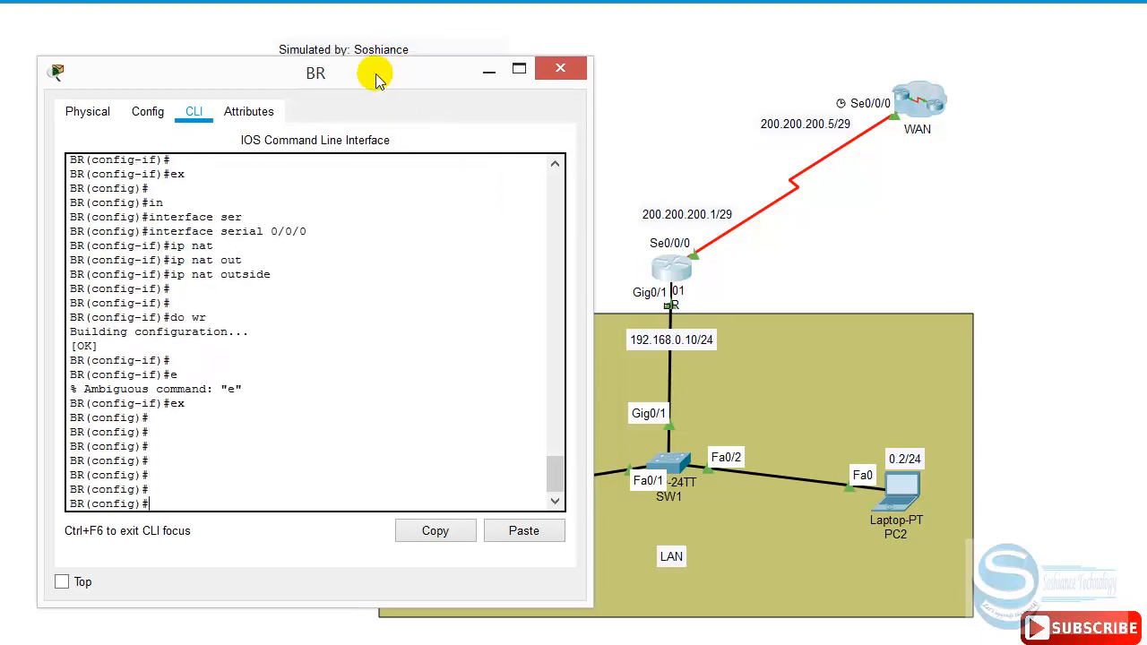
{"action": "type", "text": "ip nat"}
{"action": "key", "text": "Tab"}
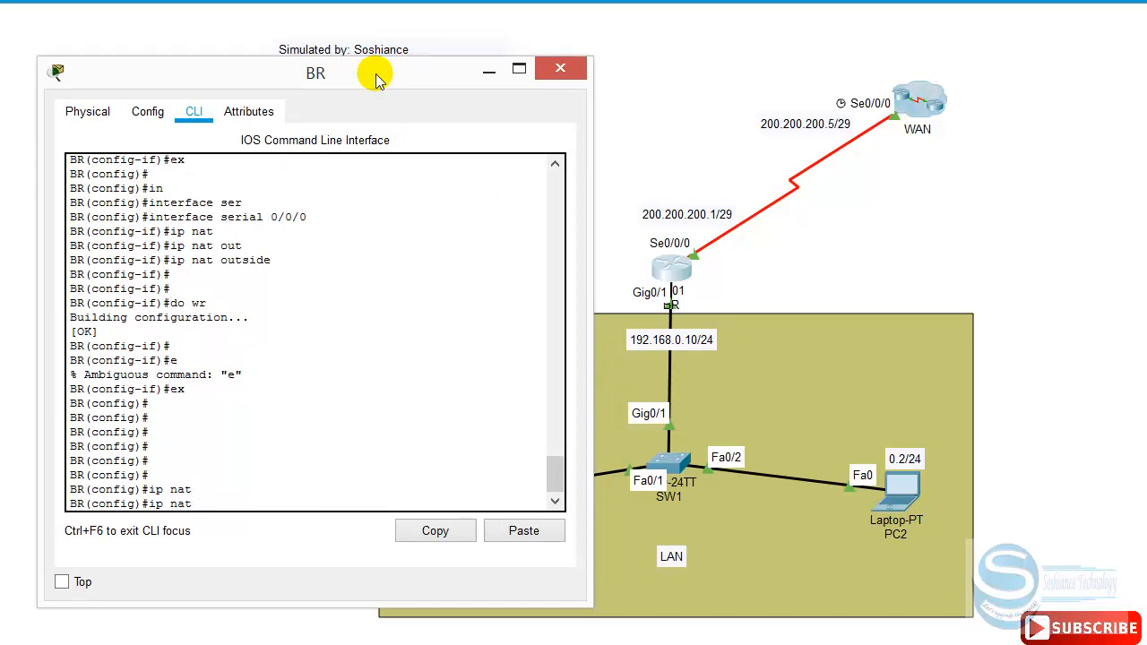
{"action": "type", "text": "?ins"}
{"action": "key", "text": "Tab"}
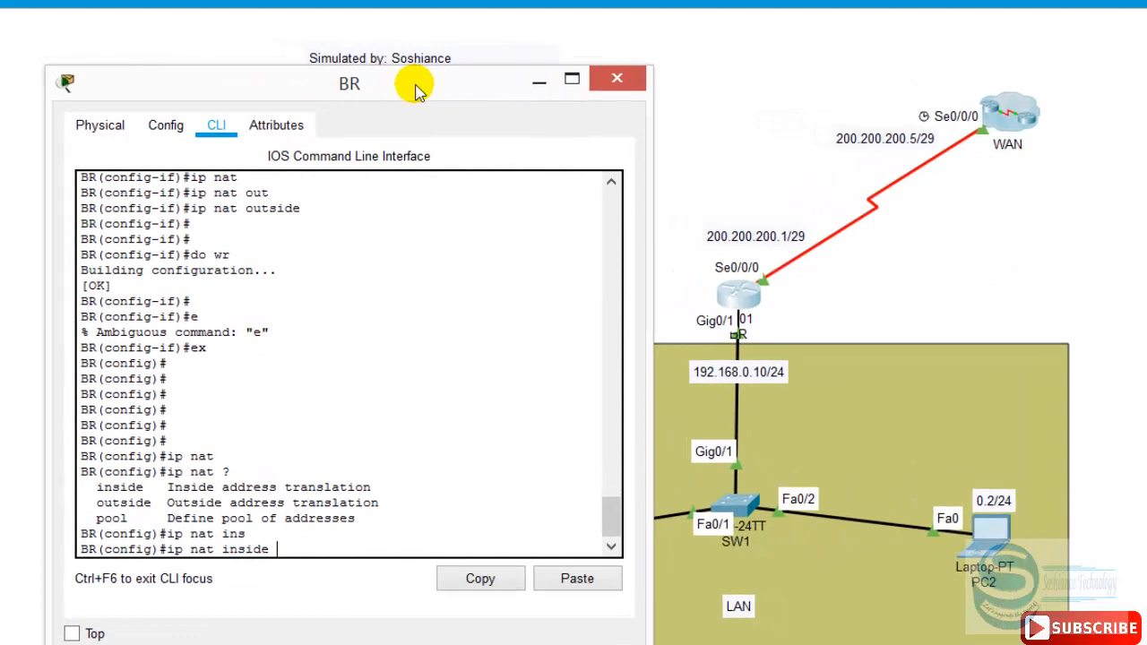
{"action": "type", "text": "sour"}
{"action": "key", "text": "Tab"}
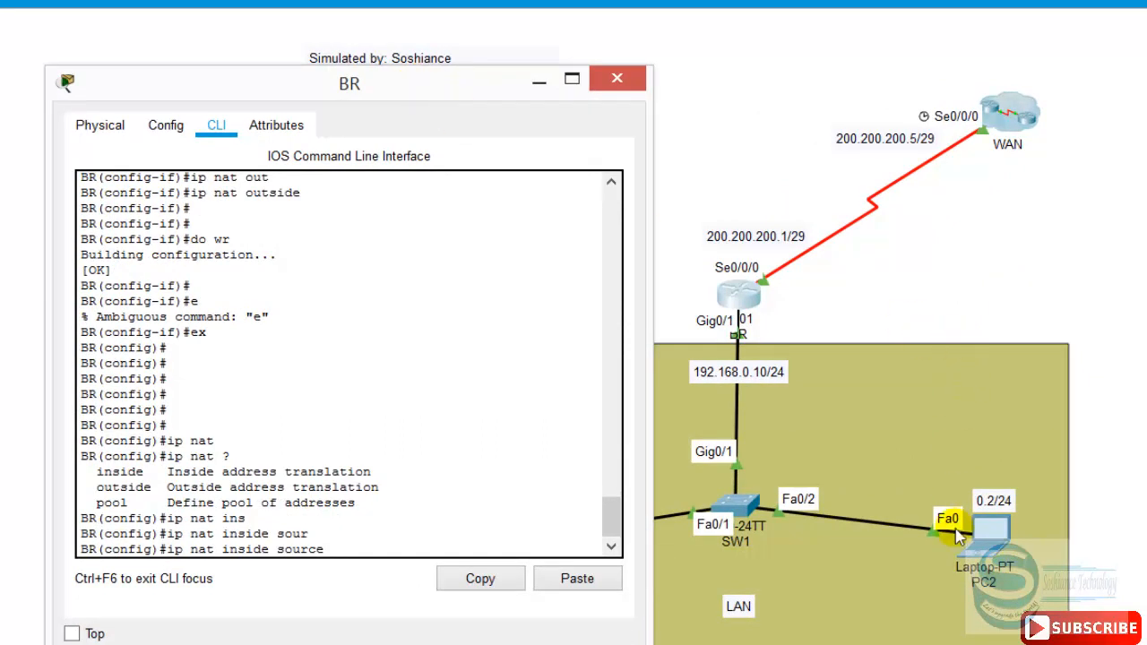
{"action": "type", "text": "st"}
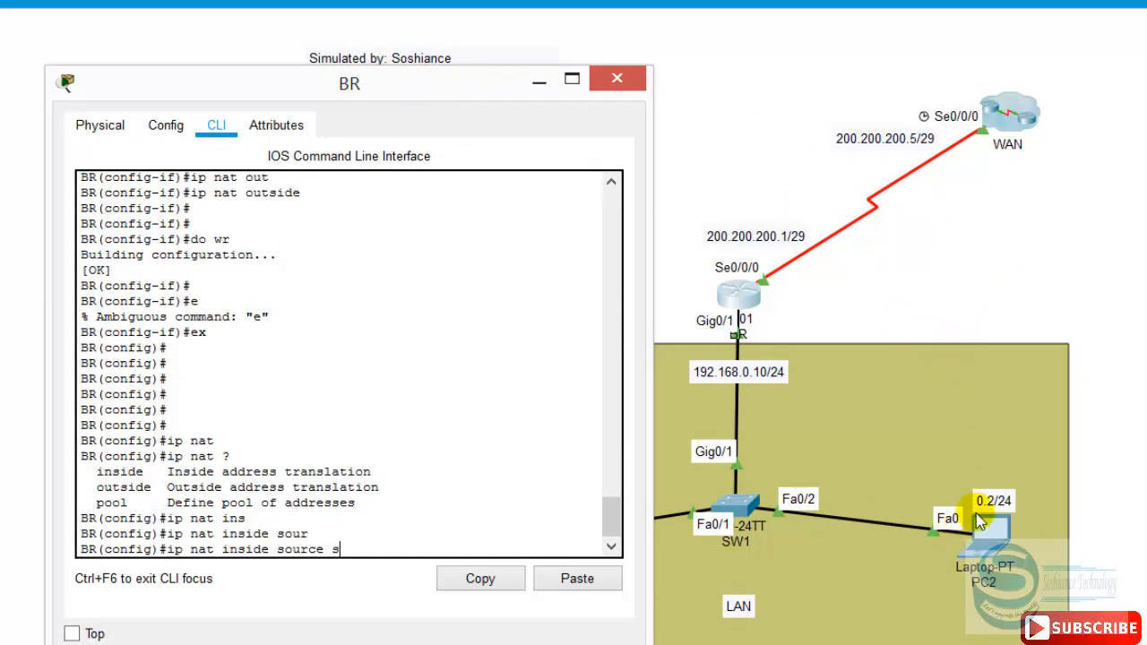
{"action": "key", "text": "Tab"}
{"action": "type", "text": "192."}
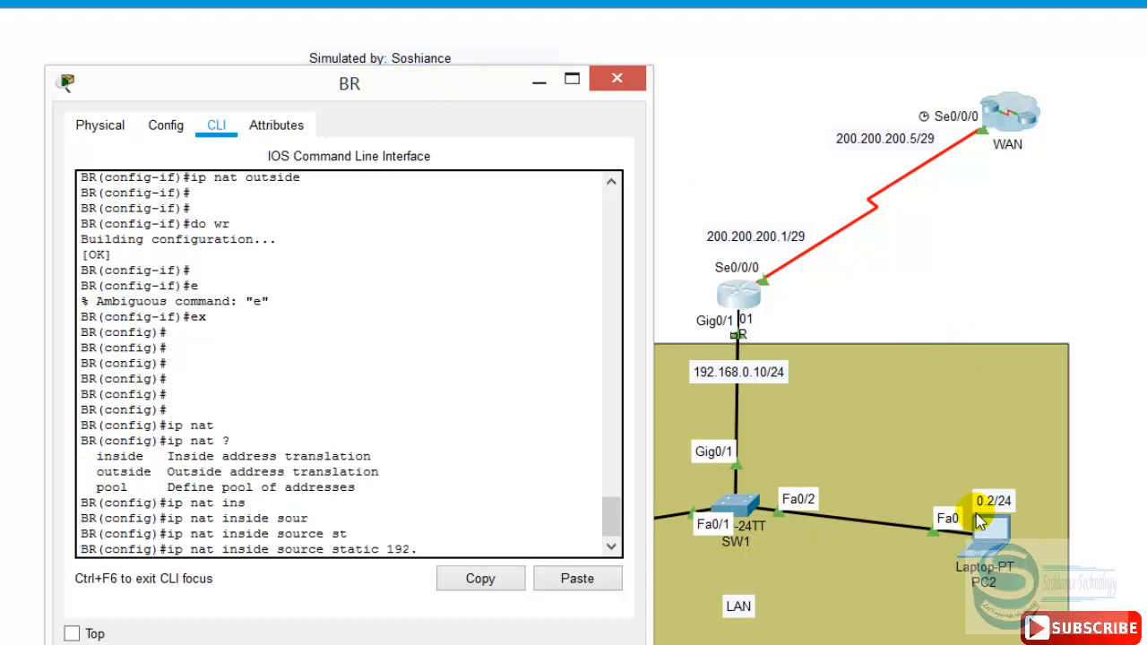
{"action": "type", "text": "168.0.2 200.200.200.1"}
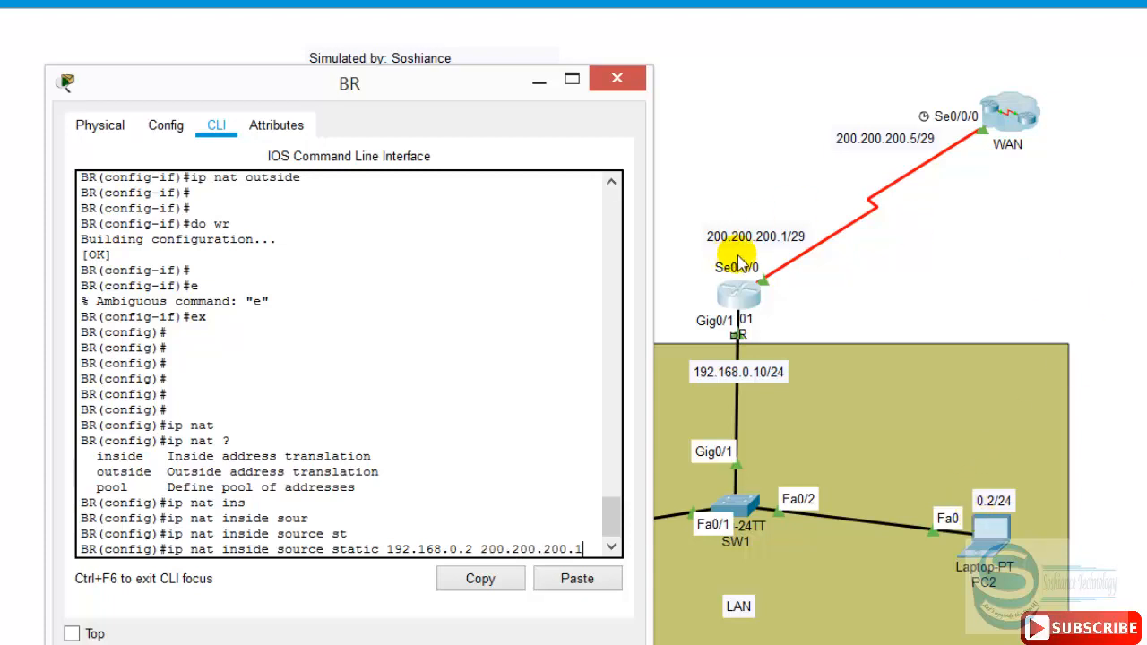
{"action": "left_click_drag", "start_coordinate": [489, 93], "coordinate": [530, 93]}
{"action": "key", "text": "Return"}
Step: Write BR's running configuration, including the static NAT mapping, to memory
{"action": "type", "text": "do w"}
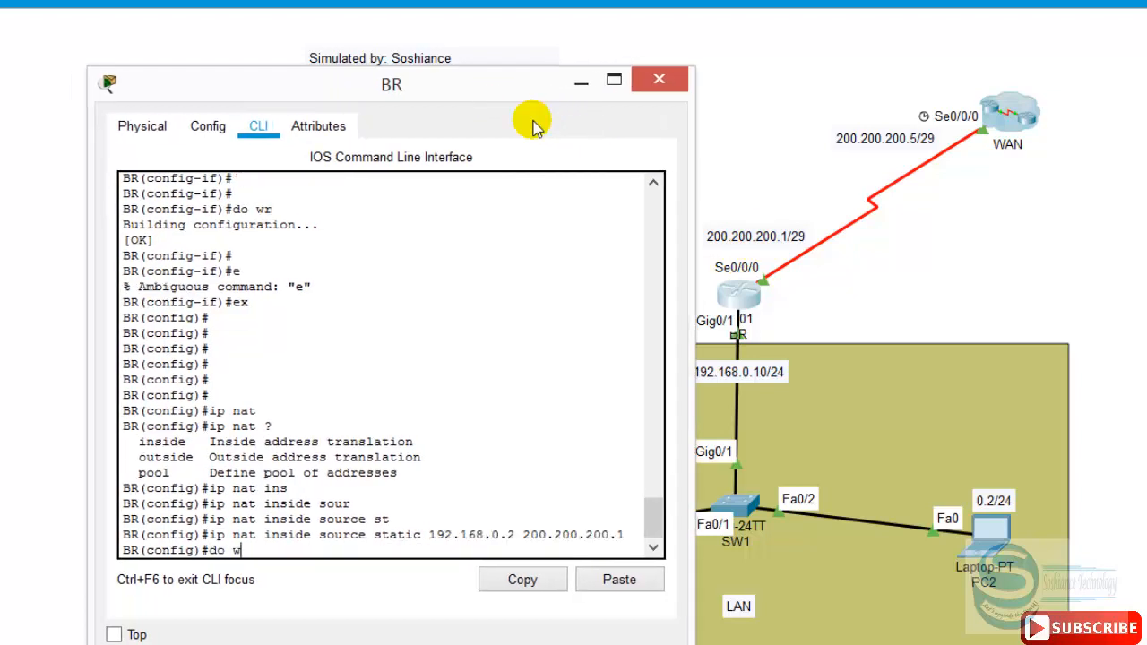
{"action": "type", "text": "r"}
{"action": "key", "text": "Return"}
{"action": "key", "text": "Return"}
{"action": "key", "text": "Return"}
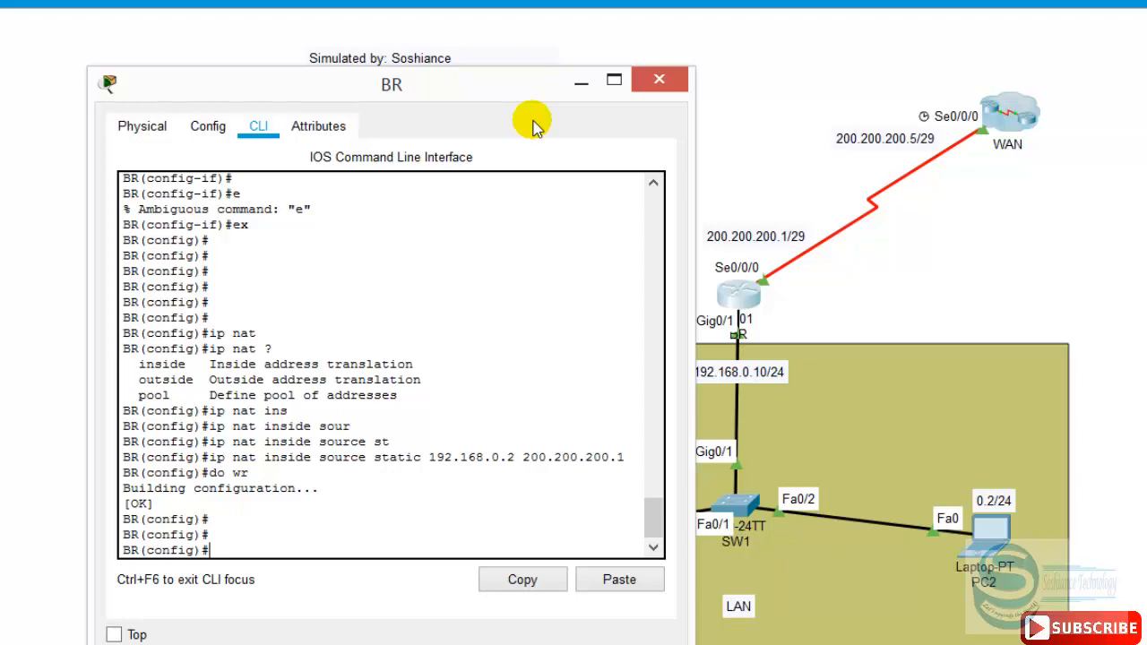
Step: Open PC2's command prompt and ping the ISP gateway 200.200.200.5
{"action": "left_click", "coordinate": [988, 536]}
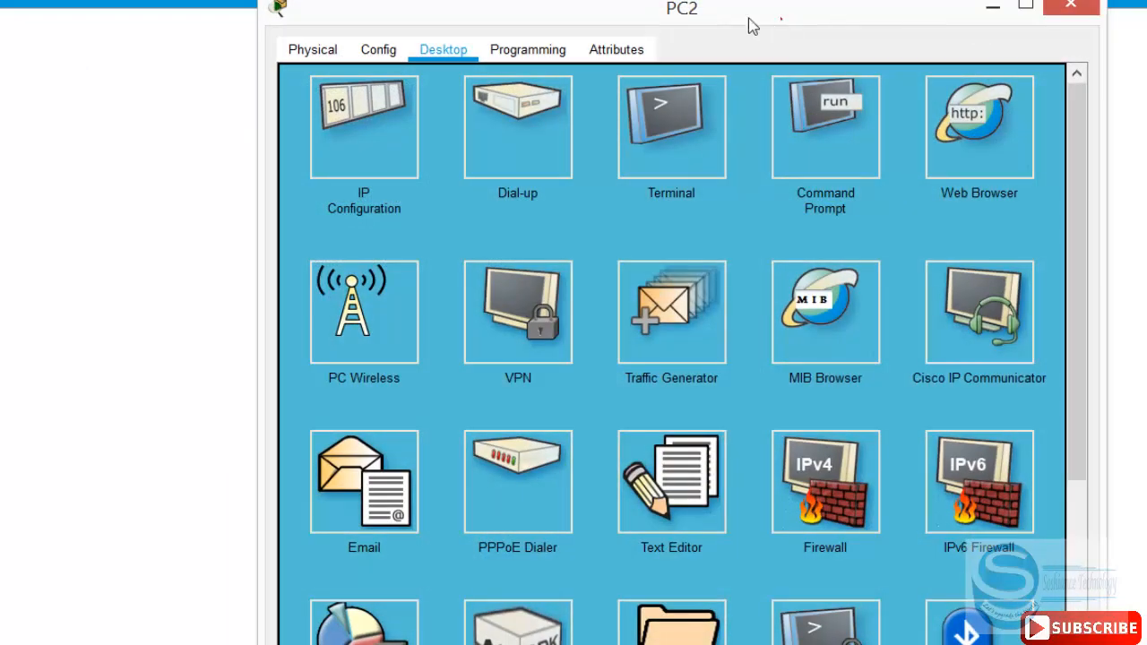
{"action": "left_click_drag", "start_coordinate": [753, 26], "coordinate": [461, 49]}
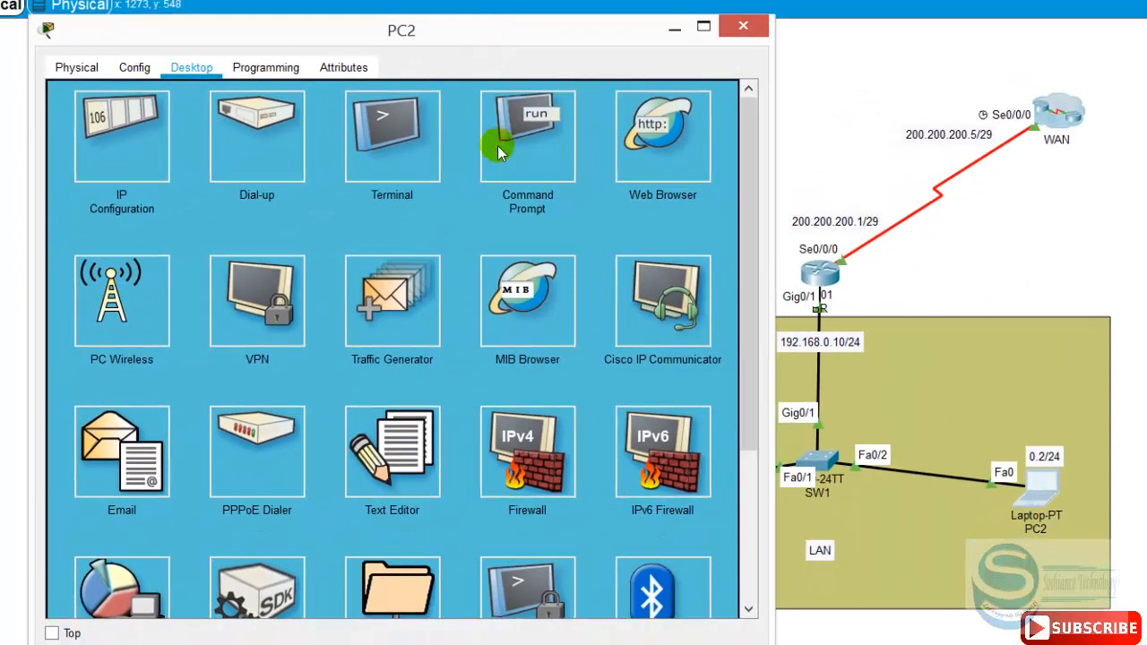
{"action": "left_click", "coordinate": [504, 143]}
{"action": "key", "text": "Return"}
{"action": "key", "text": "Return"}
{"action": "key", "text": "Return"}
{"action": "key", "text": "Return"}
{"action": "key", "text": "Return"}
{"action": "key", "text": "Return"}
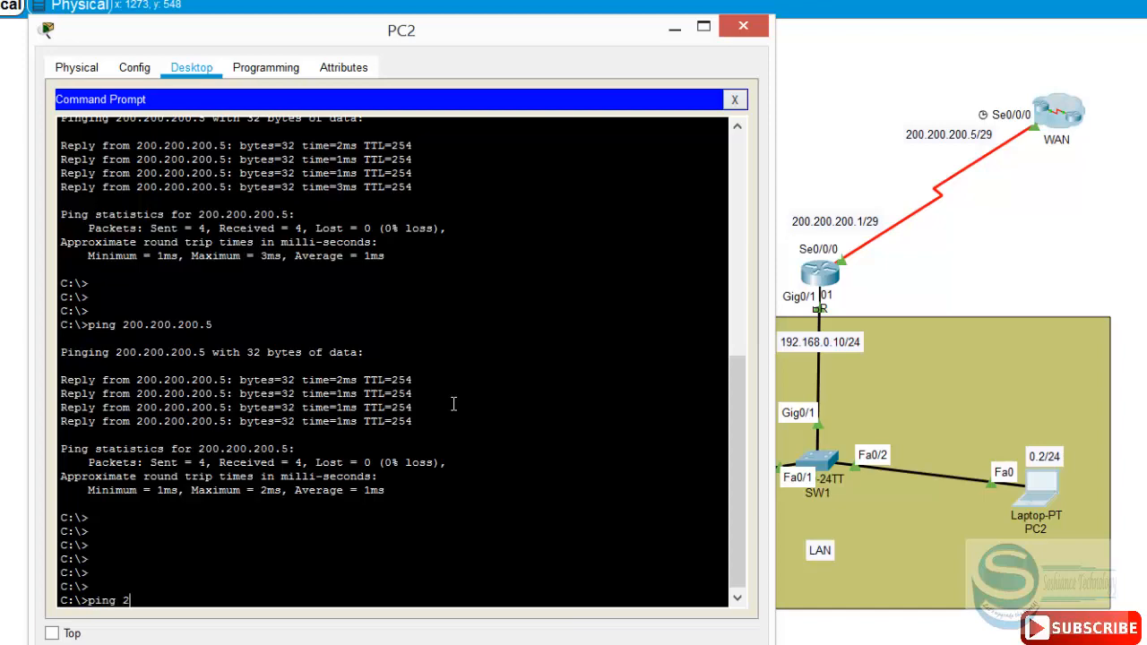
{"action": "type", "text": "ping 200.200.200.5"}
{"action": "key", "text": "Return"}
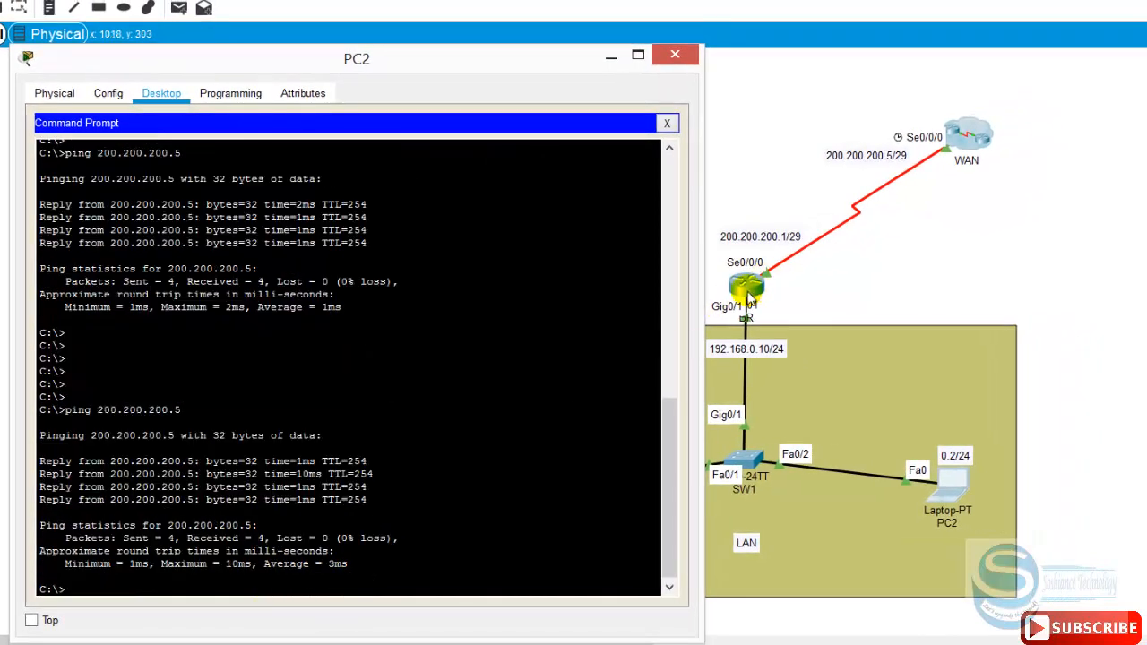
Step: Return to BR's command line, exit to privileged EXEC mode and display the IP NAT translations
{"action": "left_click", "coordinate": [752, 296]}
{"action": "left_click_drag", "start_coordinate": [543, 118], "coordinate": [479, 119]}
{"action": "type", "text": "ex"}
{"action": "key", "text": "Return"}
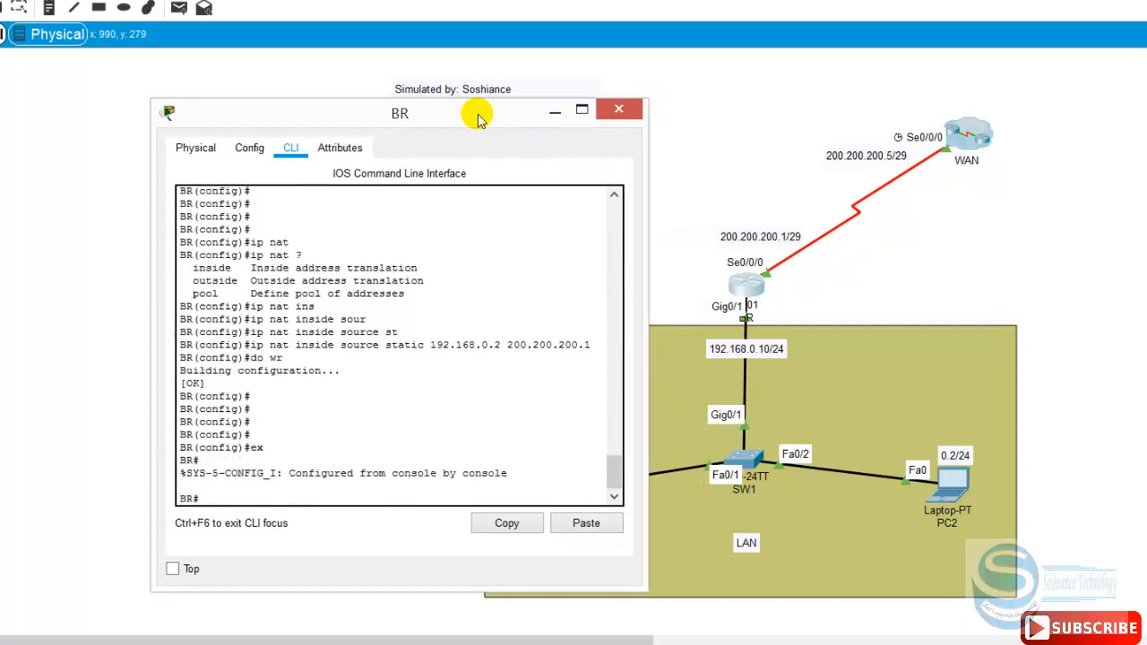
{"action": "key", "text": "Return"}
{"action": "type", "text": "sh"}
{"action": "key", "text": "Tab"}
{"action": "type", "text": "ip nat"}
{"action": "key", "text": "Tab"}
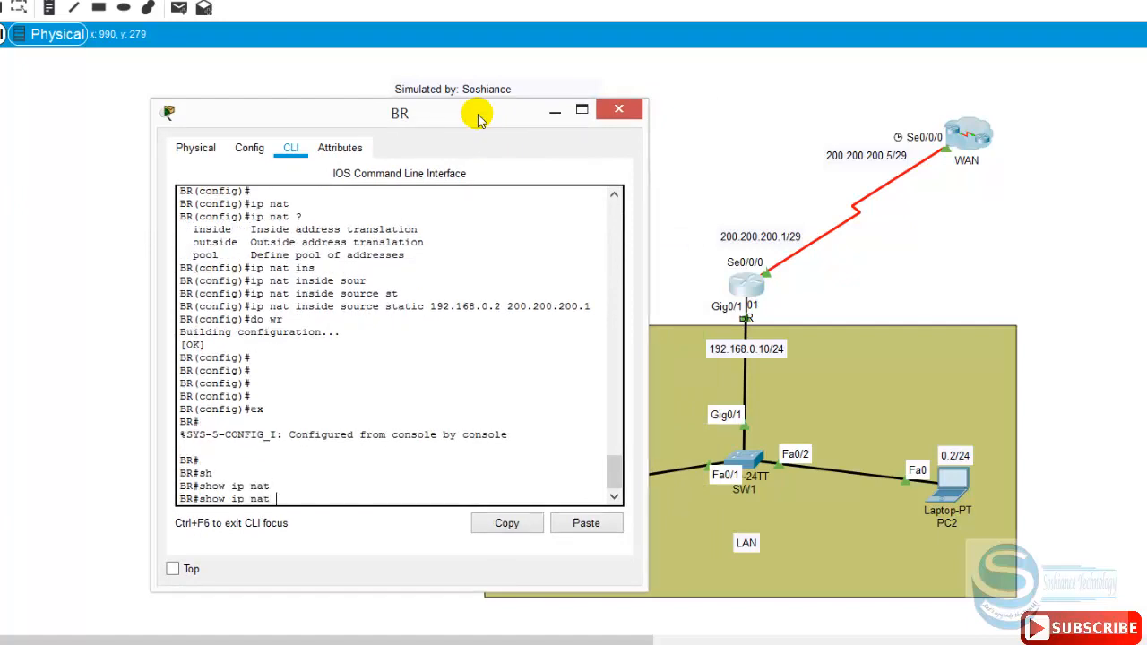
{"action": "type", "text": "tr"}
{"action": "key", "text": "Tab"}
{"action": "key", "text": "Return"}
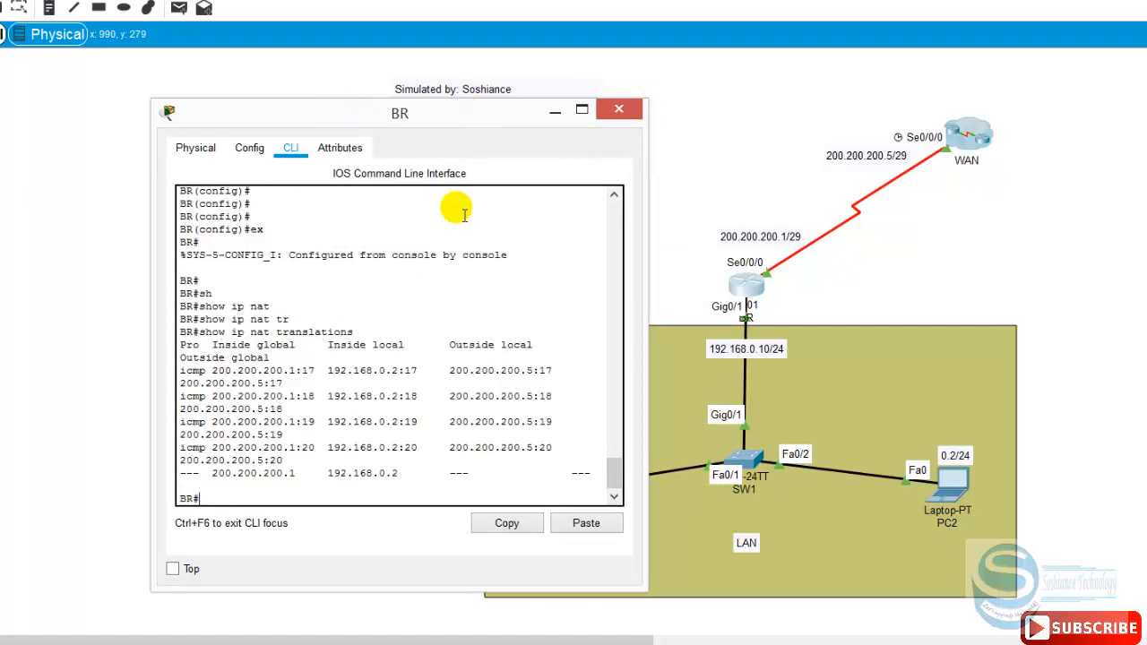
{"action": "left_click", "coordinate": [652, 343]}
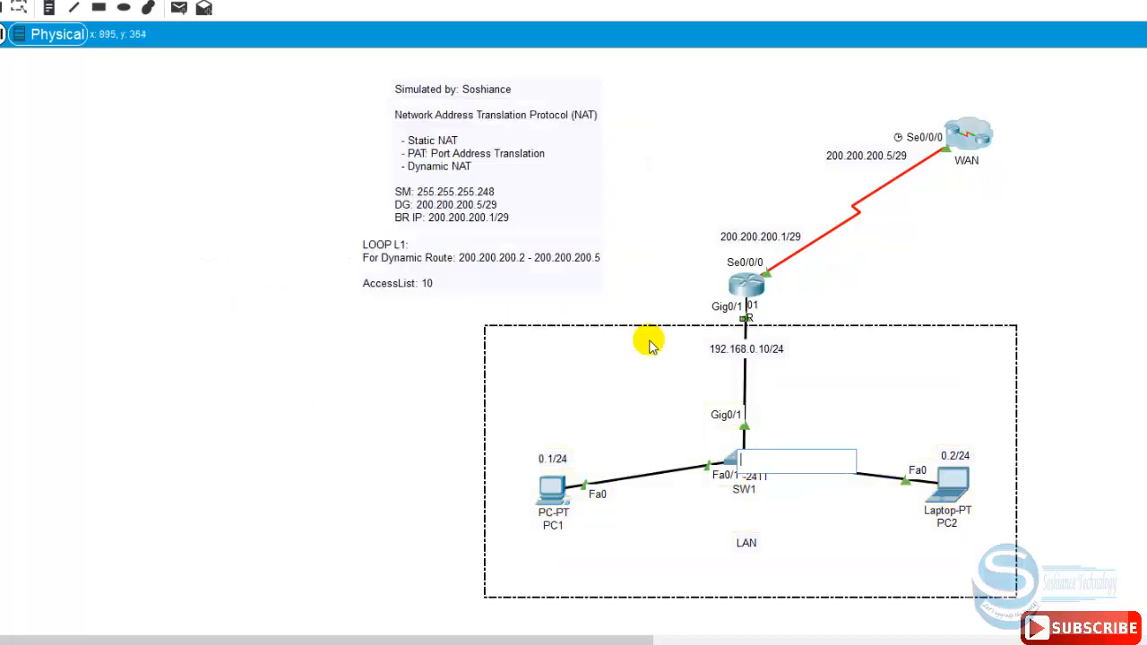
{"action": "key", "text": "alt+Tab"}
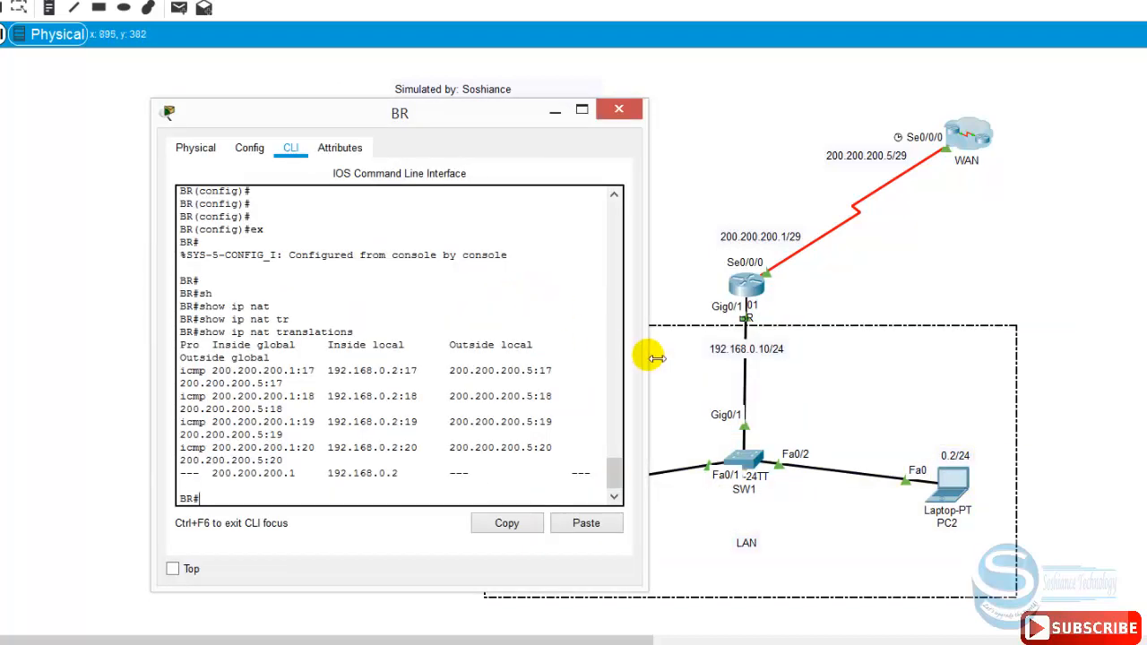
Step: Widen BR's command-line window, examine the inside local and inside global addresses and ports in the NAT translation table, and close the window
{"action": "left_click_drag", "start_coordinate": [648, 353], "coordinate": [762, 371]}
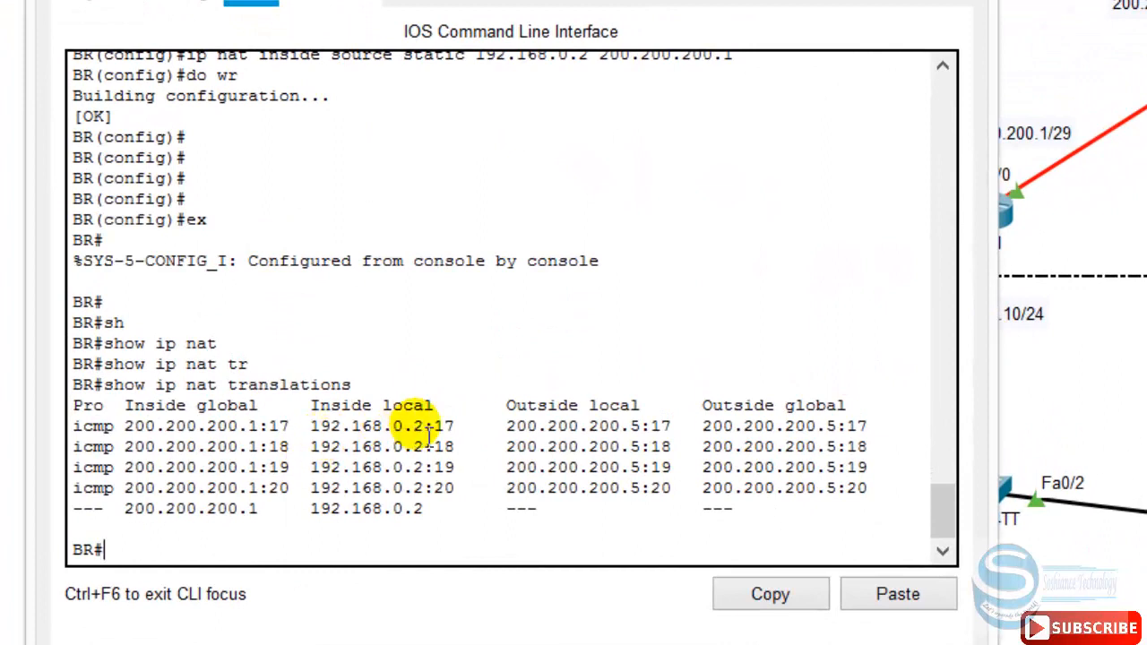
{"action": "left_click_drag", "start_coordinate": [474, 428], "coordinate": [324, 455]}
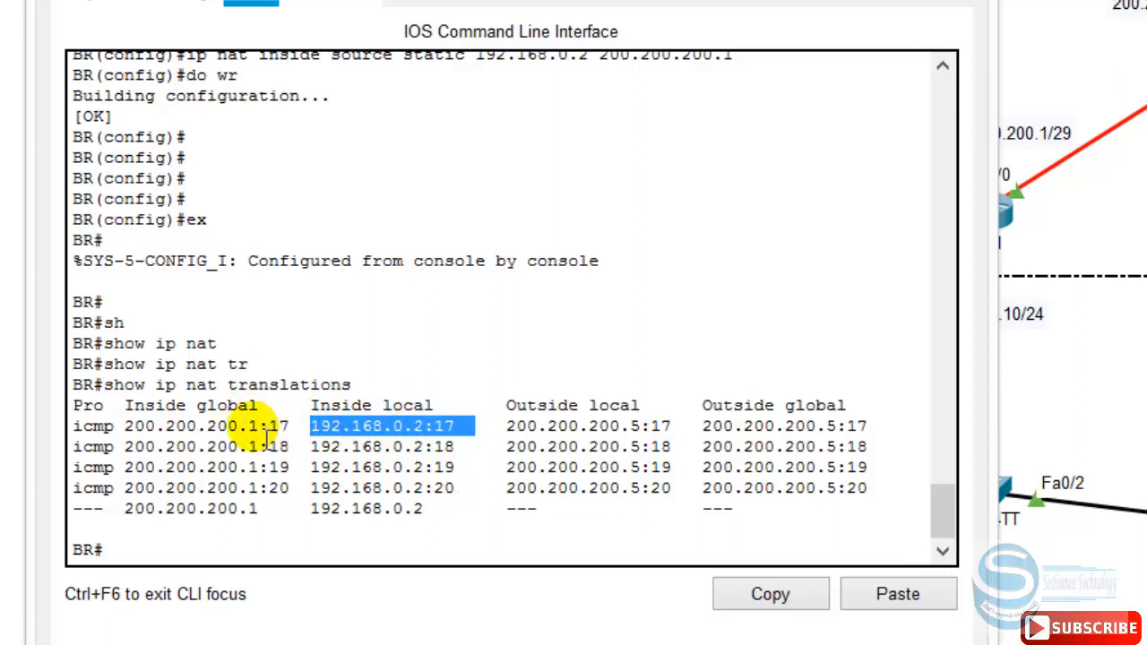
{"action": "left_click_drag", "start_coordinate": [249, 429], "coordinate": [133, 439]}
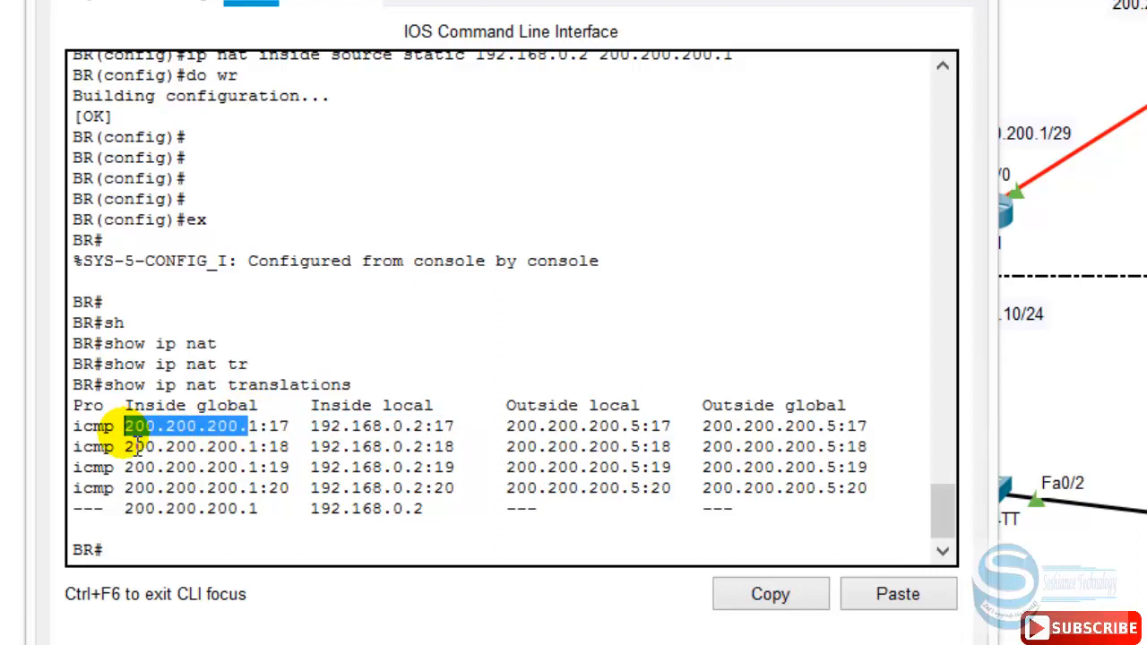
{"action": "left_click_drag", "start_coordinate": [267, 426], "coordinate": [293, 464]}
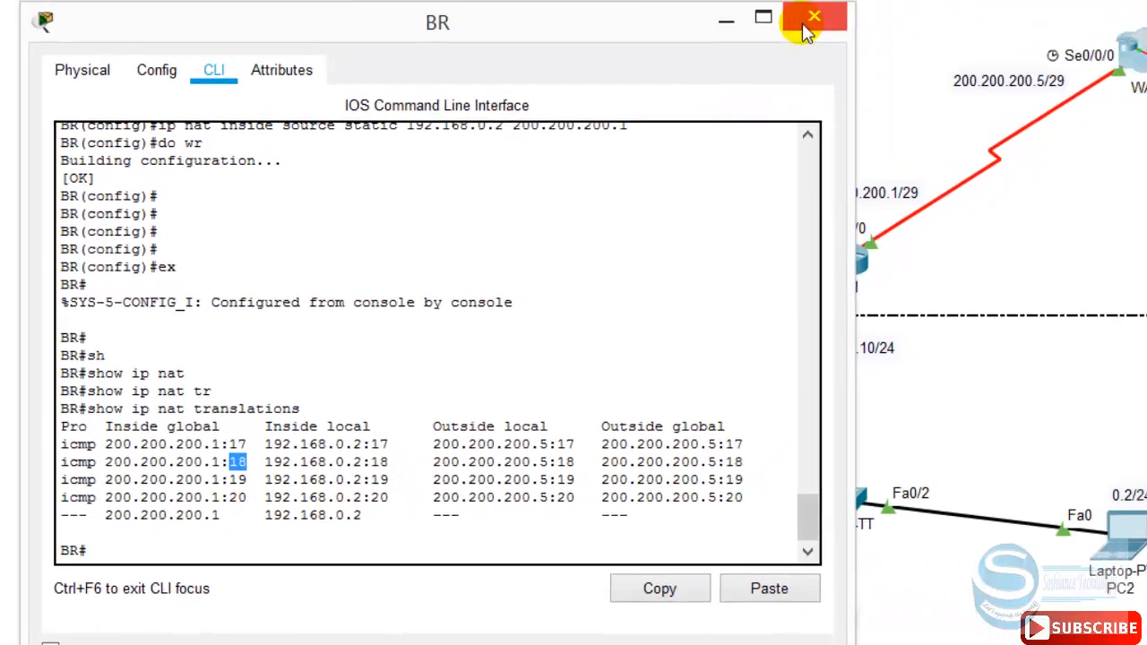
{"action": "left_click", "coordinate": [804, 29]}
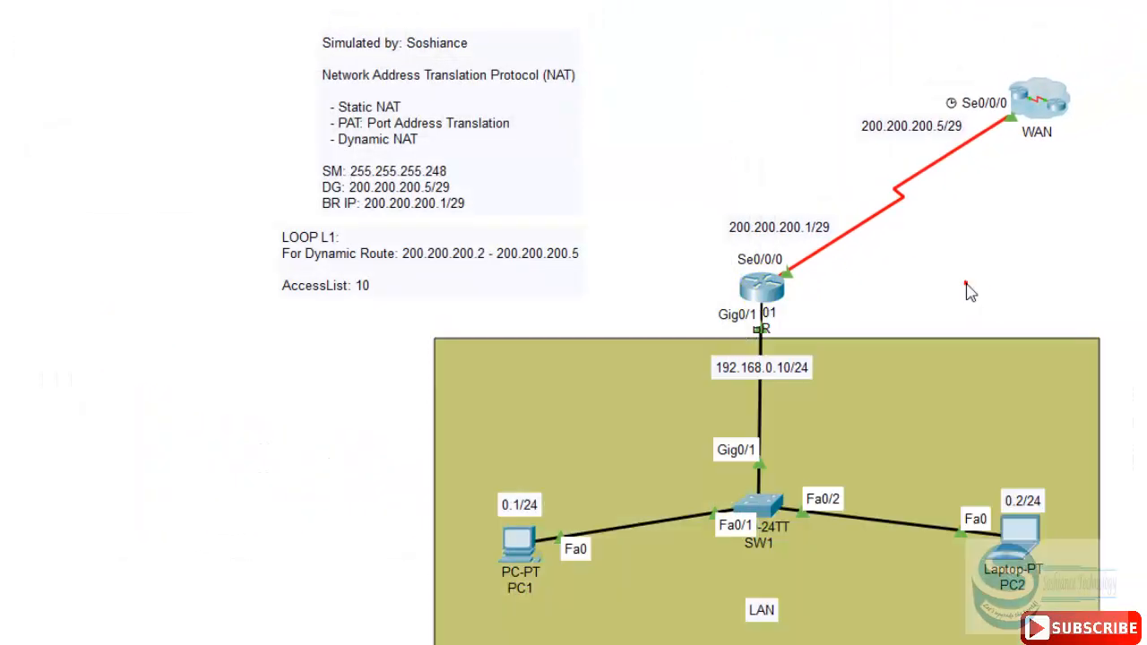
Step: Reopen BR's command line beside the topology and page through the running configuration as far as the static NAT statement
{"action": "left_click", "coordinate": [766, 287]}
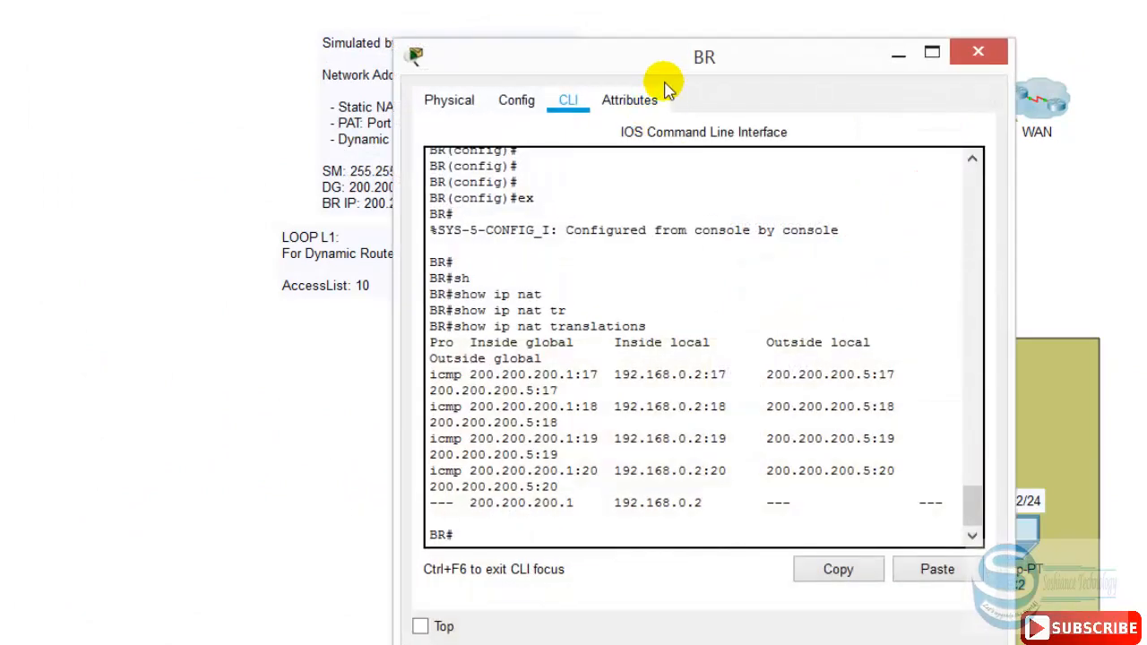
{"action": "left_click_drag", "start_coordinate": [700, 67], "coordinate": [359, 52]}
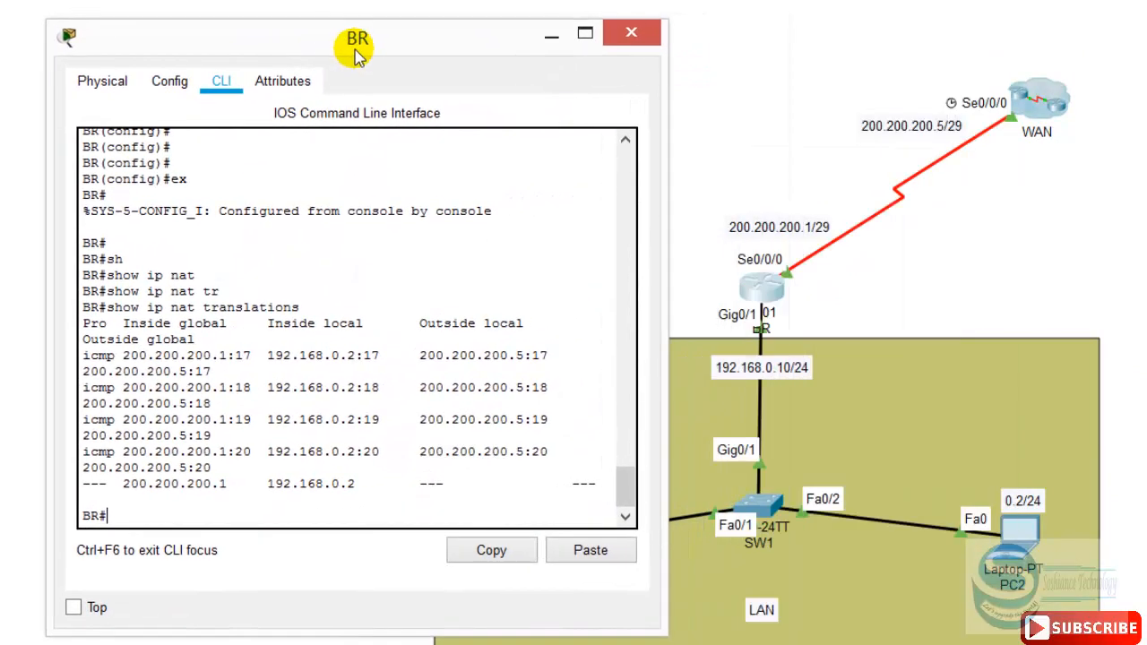
{"action": "key", "text": "Return"}
{"action": "key", "text": "Return"}
{"action": "key", "text": "Return"}
{"action": "key", "text": "Return"}
{"action": "type", "text": "sh"}
{"action": "key", "text": "Tab"}
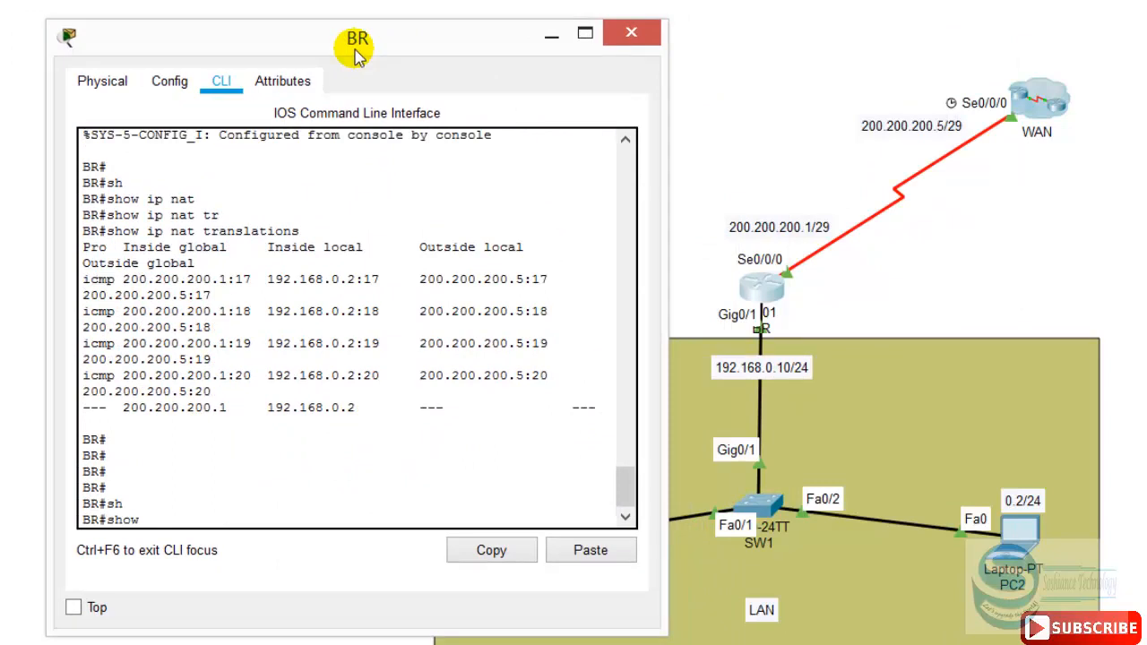
{"action": "type", "text": "run"}
{"action": "key", "text": "Tab"}
{"action": "key", "text": "Return"}
{"action": "key", "text": "Return"}
{"action": "key", "text": "Return"}
{"action": "key", "text": "Return"}
{"action": "key", "text": "Return"}
{"action": "key", "text": "Return"}
{"action": "key", "text": "Return"}
{"action": "key", "text": "Return"}
{"action": "key", "text": "Return"}
{"action": "key", "text": "Return"}
{"action": "key", "text": "Return"}
{"action": "key", "text": "Return"}
{"action": "key", "text": "Return"}
{"action": "key", "text": "Return"}
{"action": "key", "text": "Return"}
{"action": "key", "text": "Return"}
{"action": "key", "text": "Return"}
{"action": "key", "text": "Return"}
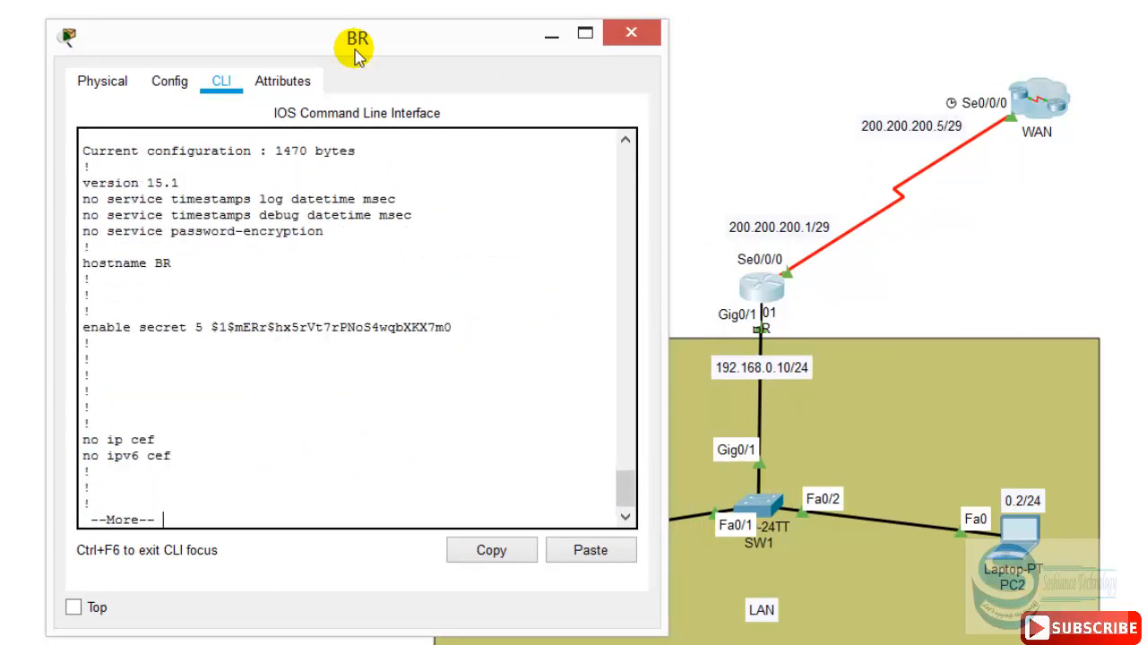
{"action": "key", "text": "Return"}
{"action": "key", "text": "Return"}
{"action": "key", "text": "Return"}
{"action": "key", "text": "Return"}
{"action": "key", "text": "Return"}
{"action": "key", "text": "Return"}
{"action": "key", "text": "Return"}
{"action": "key", "text": "Return"}
{"action": "key", "text": "Return"}
{"action": "key", "text": "Return"}
{"action": "key", "text": "Return"}
{"action": "key", "text": "Return"}
{"action": "key", "text": "Return"}
{"action": "key", "text": "Return"}
{"action": "key", "text": "Return"}
{"action": "key", "text": "Return"}
{"action": "key", "text": "Return"}
{"action": "key", "text": "Return"}
{"action": "key", "text": "Return"}
{"action": "key", "text": "Return"}
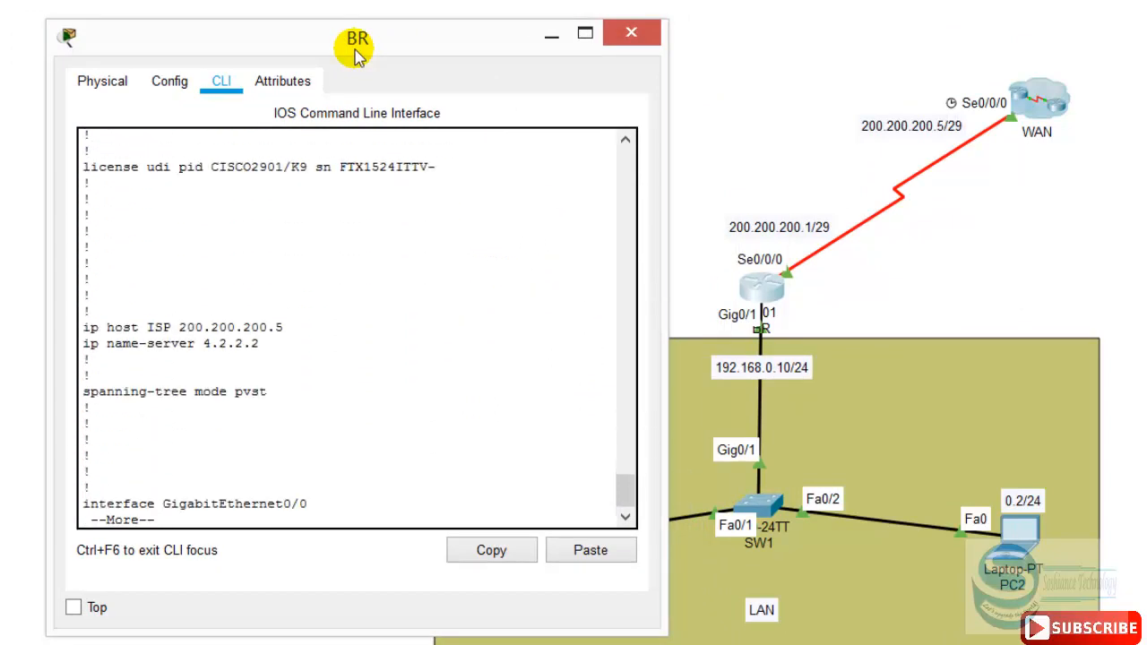
{"action": "key", "text": "Return"}
{"action": "key", "text": "Return"}
{"action": "key", "text": "Return"}
{"action": "key", "text": "Return"}
{"action": "key", "text": "Return"}
{"action": "key", "text": "Return"}
{"action": "key", "text": "Return"}
{"action": "key", "text": "Return"}
{"action": "key", "text": "Return"}
{"action": "key", "text": "Return"}
{"action": "key", "text": "Return"}
{"action": "key", "text": "Return"}
{"action": "key", "text": "Return"}
{"action": "key", "text": "Return"}
{"action": "key", "text": "Return"}
{"action": "key", "text": "Return"}
{"action": "key", "text": "Return"}
{"action": "key", "text": "Return"}
{"action": "key", "text": "Return"}
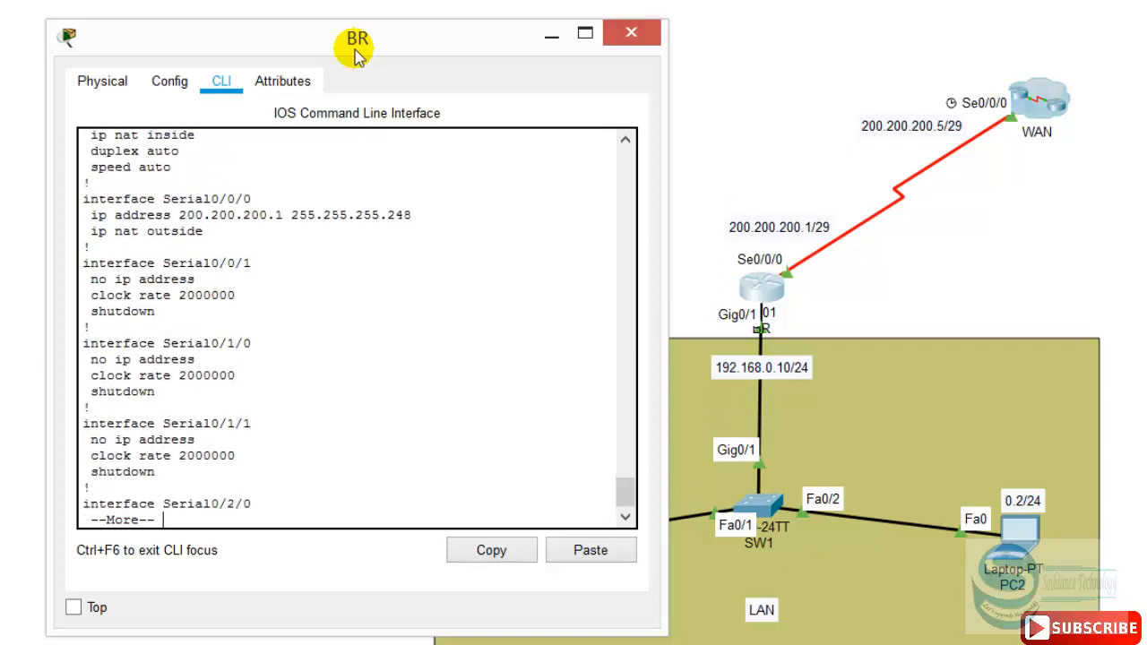
{"action": "key", "text": "Return"}
{"action": "key", "text": "Return"}
{"action": "key", "text": "Return"}
{"action": "key", "text": "Return"}
{"action": "key", "text": "Return"}
{"action": "key", "text": "Return"}
{"action": "key", "text": "Return"}
{"action": "key", "text": "Return"}
{"action": "key", "text": "Return"}
{"action": "key", "text": "Return"}
{"action": "key", "text": "Return"}
{"action": "key", "text": "Return"}
{"action": "key", "text": "Return"}
{"action": "key", "text": "Return"}
{"action": "key", "text": "Return"}
{"action": "key", "text": "Return"}
{"action": "key", "text": "Return"}
{"action": "key", "text": "Return"}
{"action": "key", "text": "Return"}
{"action": "key", "text": "Return"}
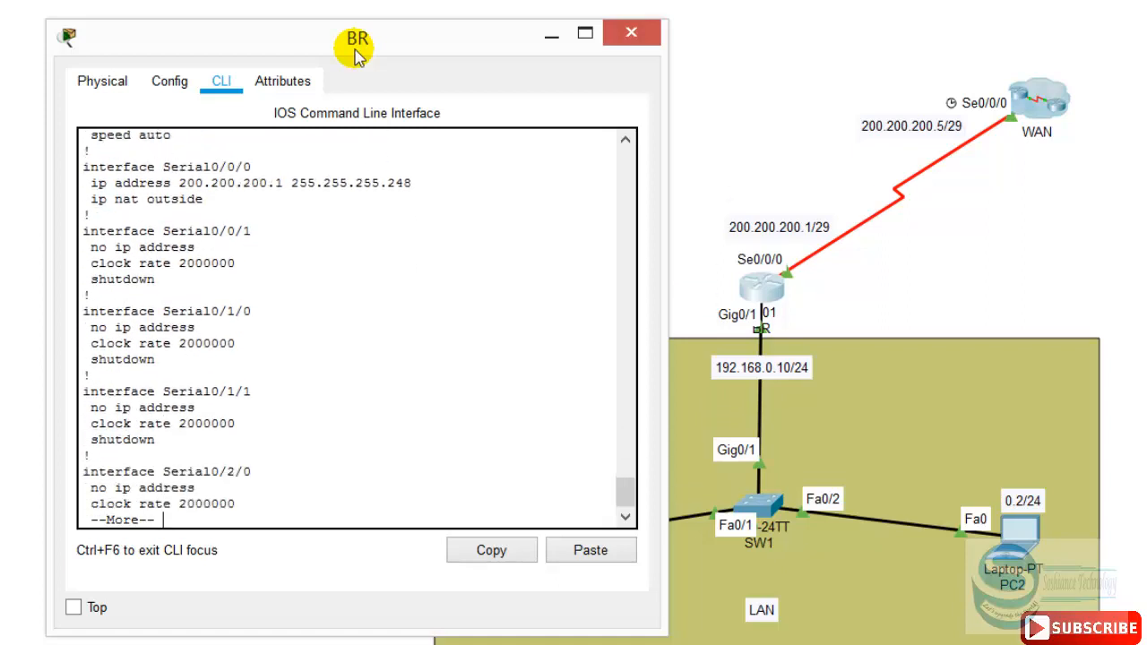
{"action": "key", "text": "Return"}
{"action": "key", "text": "Return"}
{"action": "key", "text": "Return"}
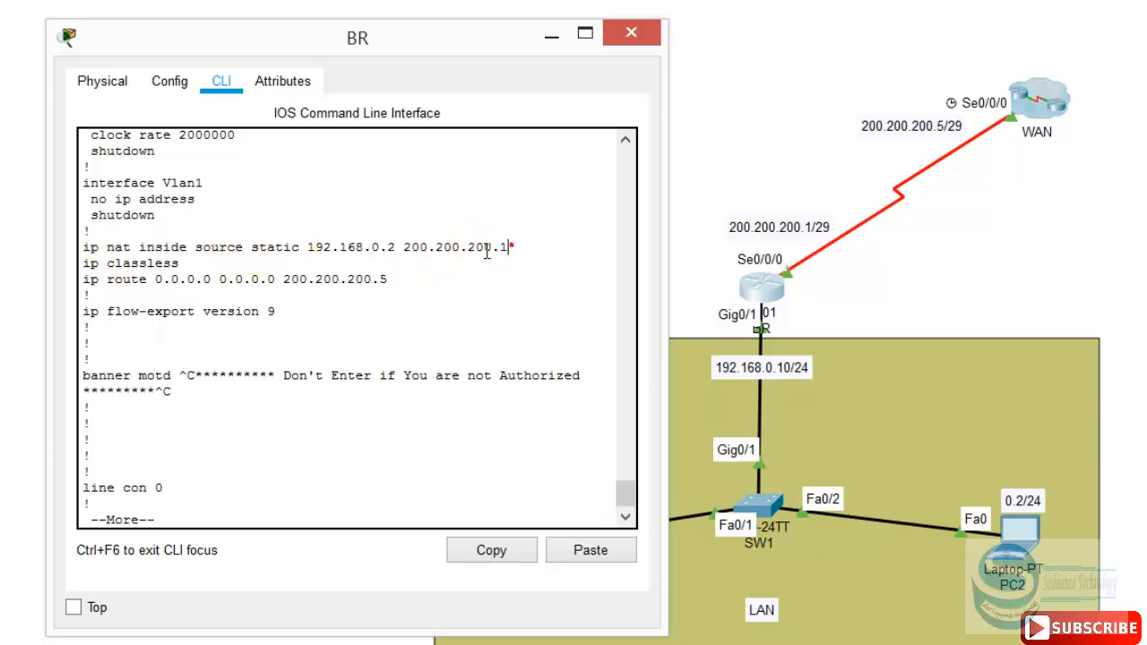
Step: Copy the static NAT line from the running configuration and page to the end of the output
{"action": "left_click_drag", "start_coordinate": [507, 248], "coordinate": [89, 255]}
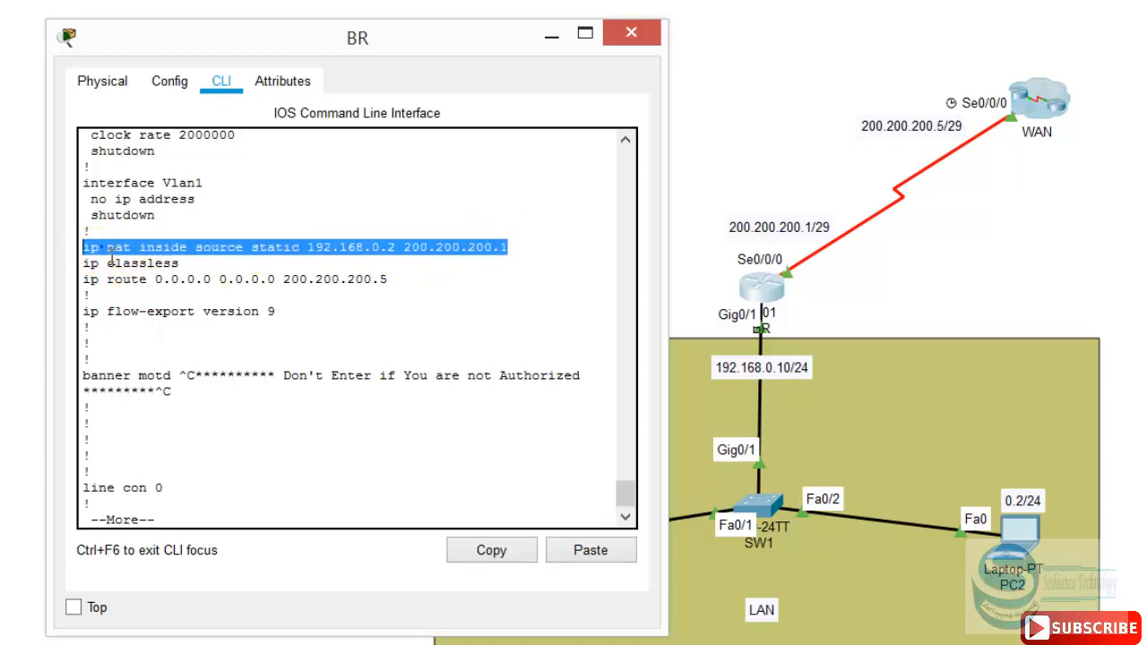
{"action": "right_click", "coordinate": [104, 254]}
{"action": "left_click", "coordinate": [156, 264]}
{"action": "key", "text": "Return"}
{"action": "key", "text": "Return"}
{"action": "key", "text": "Return"}
{"action": "key", "text": "Return"}
{"action": "key", "text": "Return"}
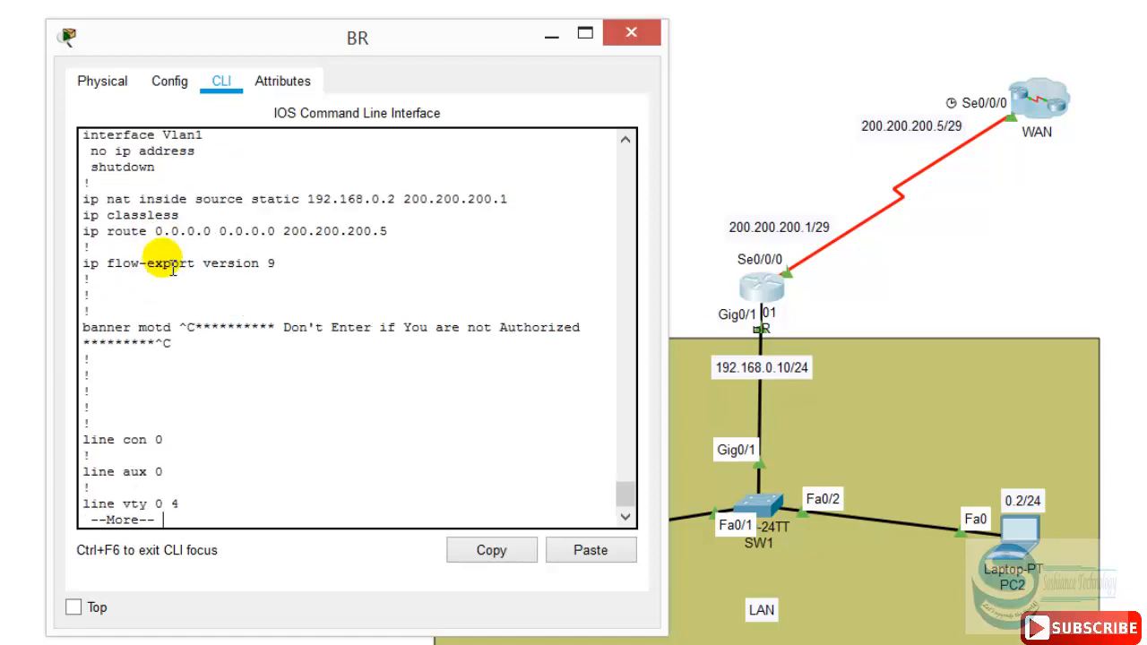
{"action": "key", "text": "Return"}
{"action": "key", "text": "Return"}
{"action": "key", "text": "Return"}
{"action": "key", "text": "Return"}
{"action": "key", "text": "Return"}
{"action": "key", "text": "Return"}
{"action": "key", "text": "Return"}
{"action": "key", "text": "Return"}
{"action": "key", "text": "Return"}
{"action": "key", "text": "Return"}
{"action": "key", "text": "Return"}
{"action": "key", "text": "Return"}
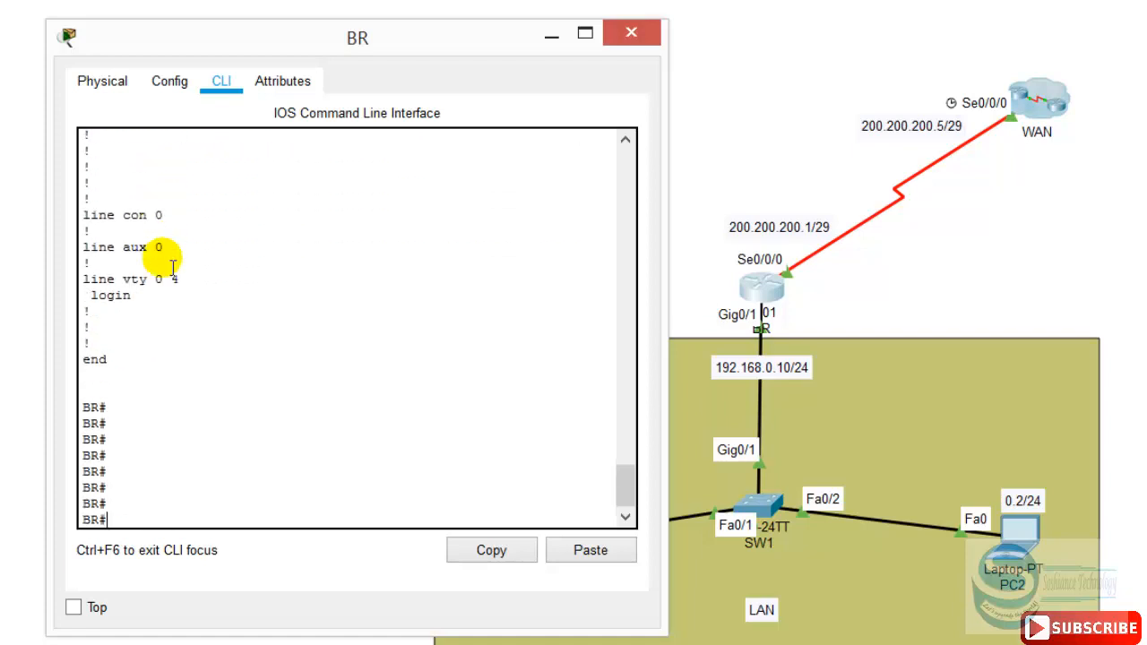
Step: Enter global configuration mode on BR and remove the static inside source NAT mapping from 192.168.0.2 to 200.200.200.1
{"action": "type", "text": "conf"}
{"action": "key", "text": "Tab"}
{"action": "type", "text": "ter"}
{"action": "key", "text": "Return"}
{"action": "key", "text": "Return"}
{"action": "key", "text": "Return"}
{"action": "key", "text": "Return"}
{"action": "key", "text": "Return"}
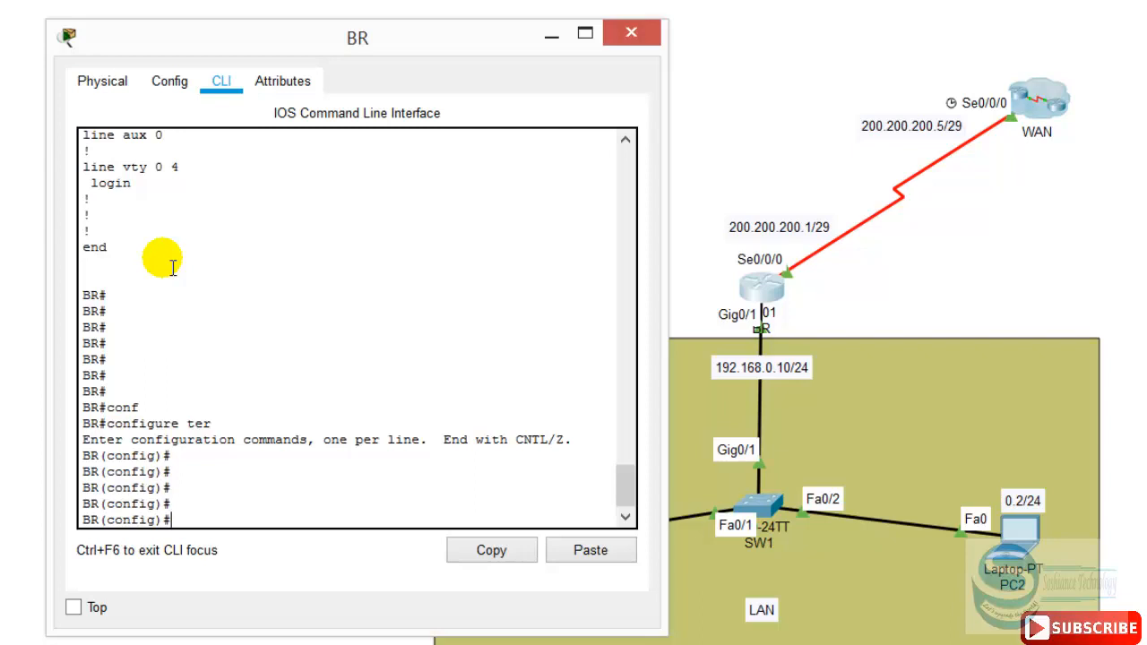
{"action": "right_click", "coordinate": [213, 521]}
{"action": "left_click", "coordinate": [269, 559]}
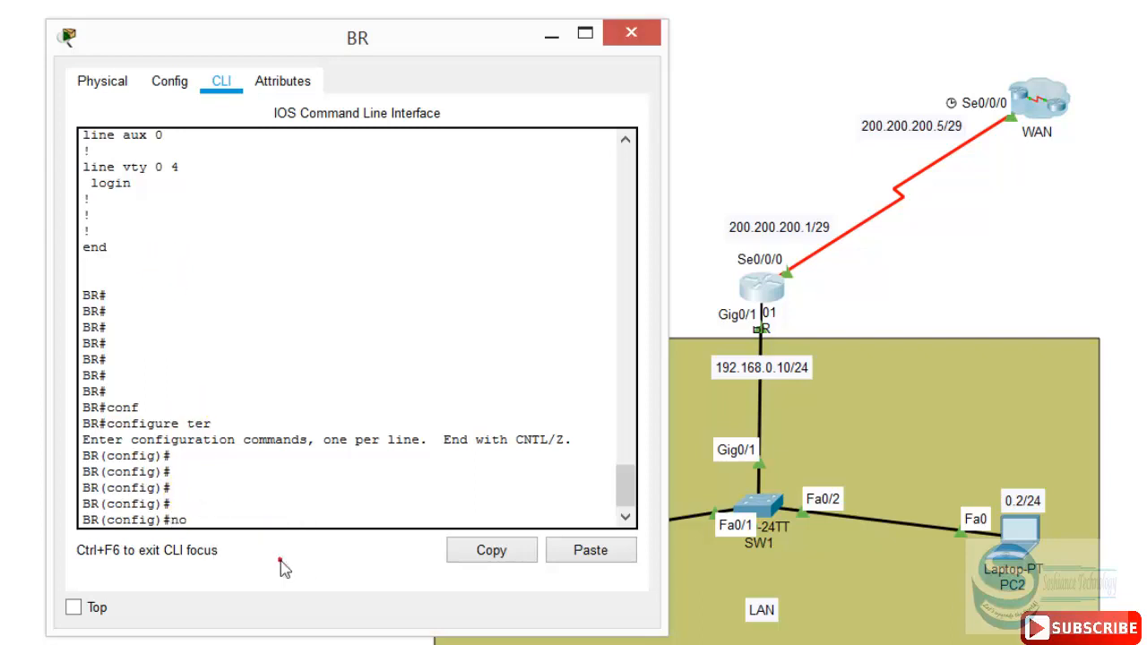
{"action": "key", "text": "Return"}
{"action": "key", "text": "Return"}
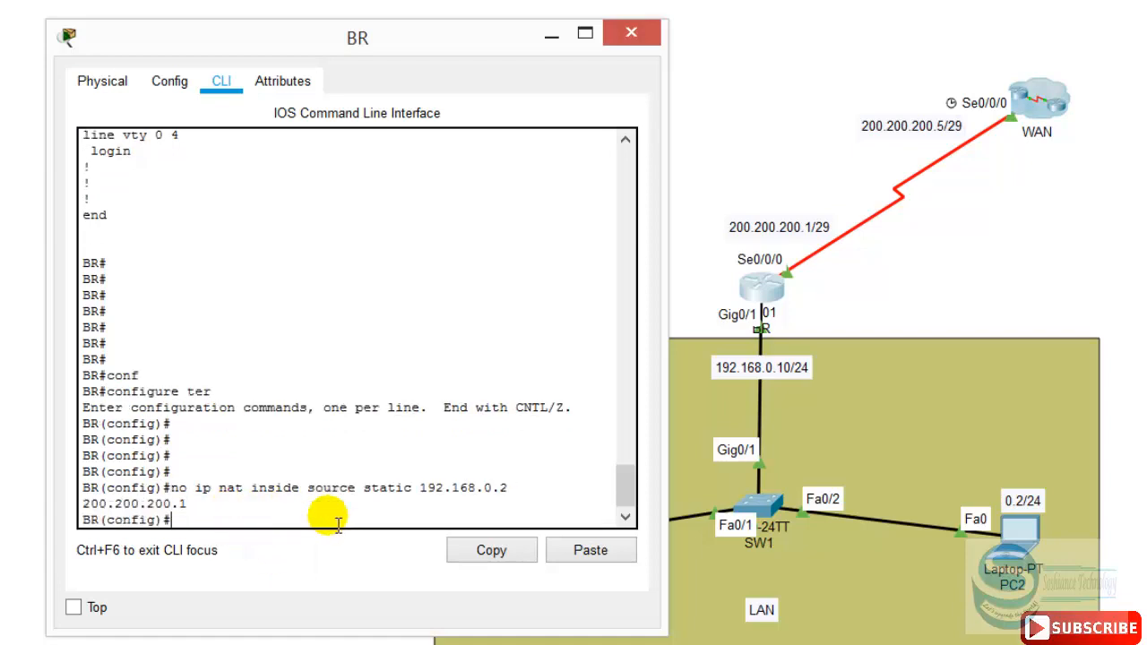
Step: Save BR's running configuration with the static NAT mapping removed
{"action": "type", "text": "do w"}
{"action": "key", "text": "BackSpace"}
{"action": "type", "text": "wr"}
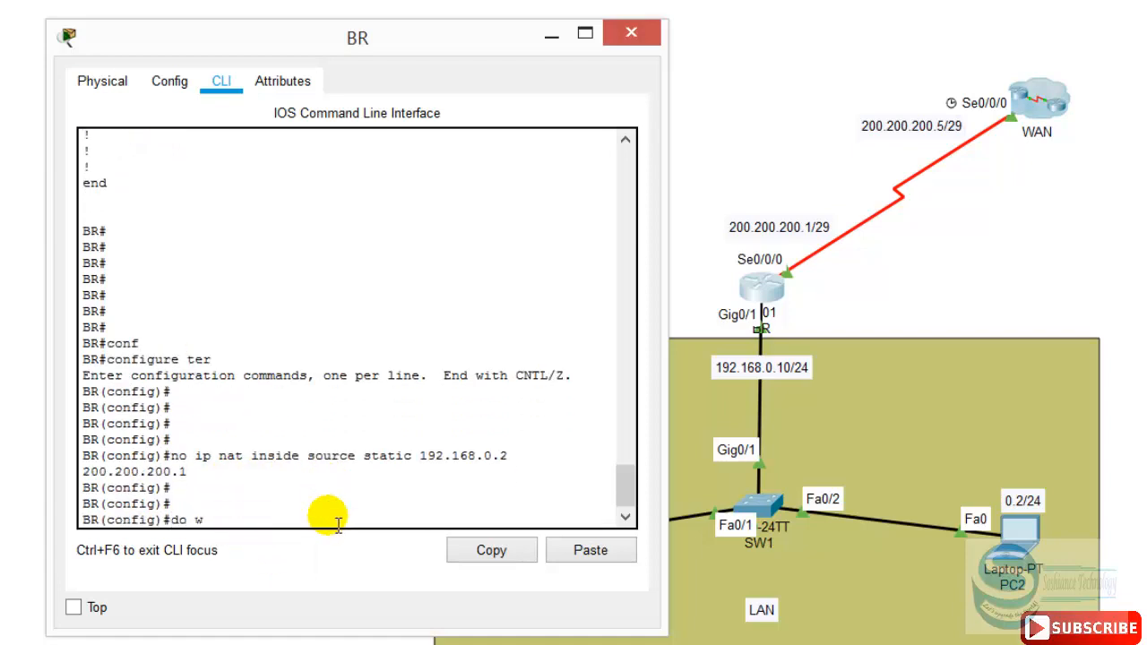
{"action": "key", "text": "Return"}
{"action": "key", "text": "Return"}
{"action": "key", "text": "Return"}
{"action": "key", "text": "Return"}
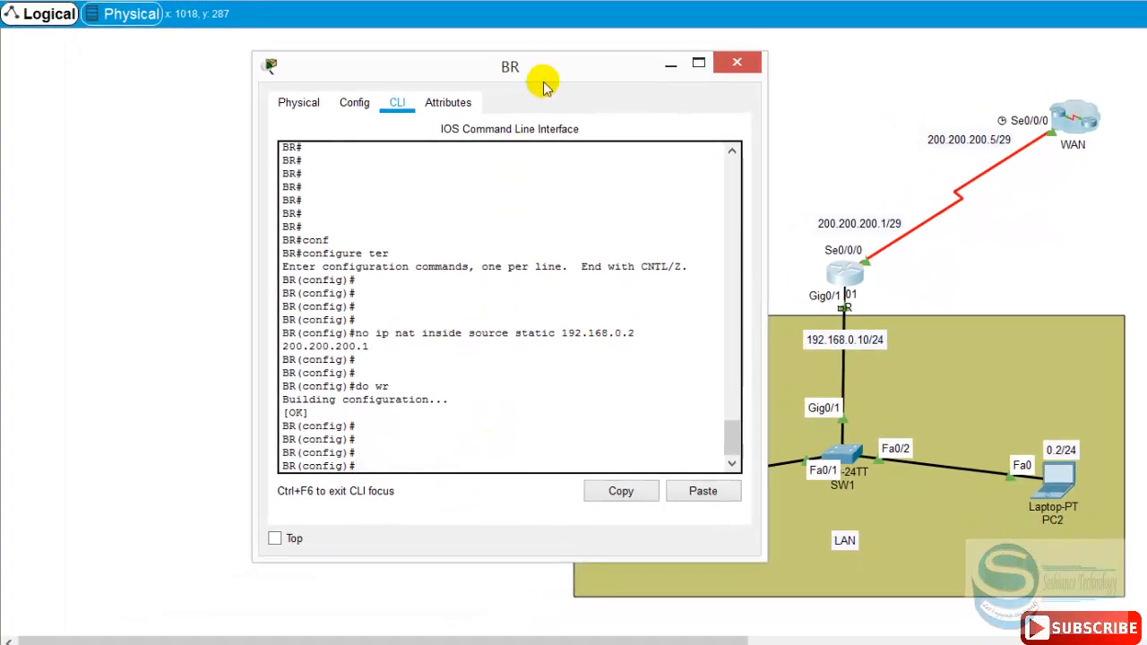
Step: Reposition BR's window, list the ip access-list options, and create standard access list 10
{"action": "left_click_drag", "start_coordinate": [563, 72], "coordinate": [454, 69]}
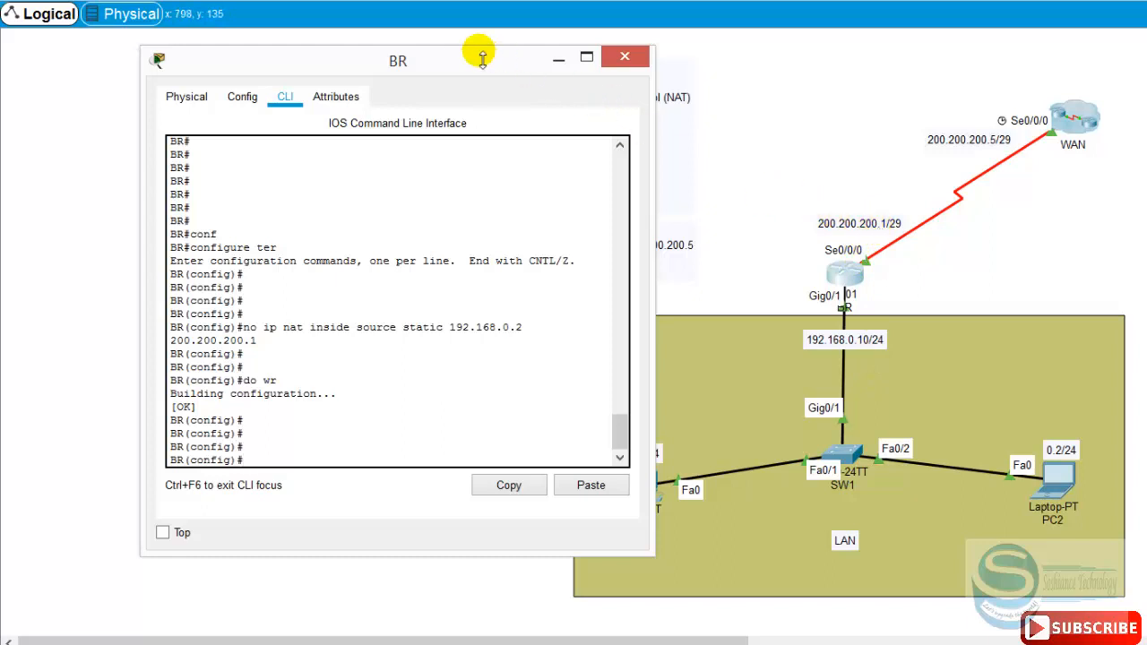
{"action": "left_click_drag", "start_coordinate": [477, 57], "coordinate": [593, 83]}
{"action": "key", "text": "Return"}
{"action": "key", "text": "Return"}
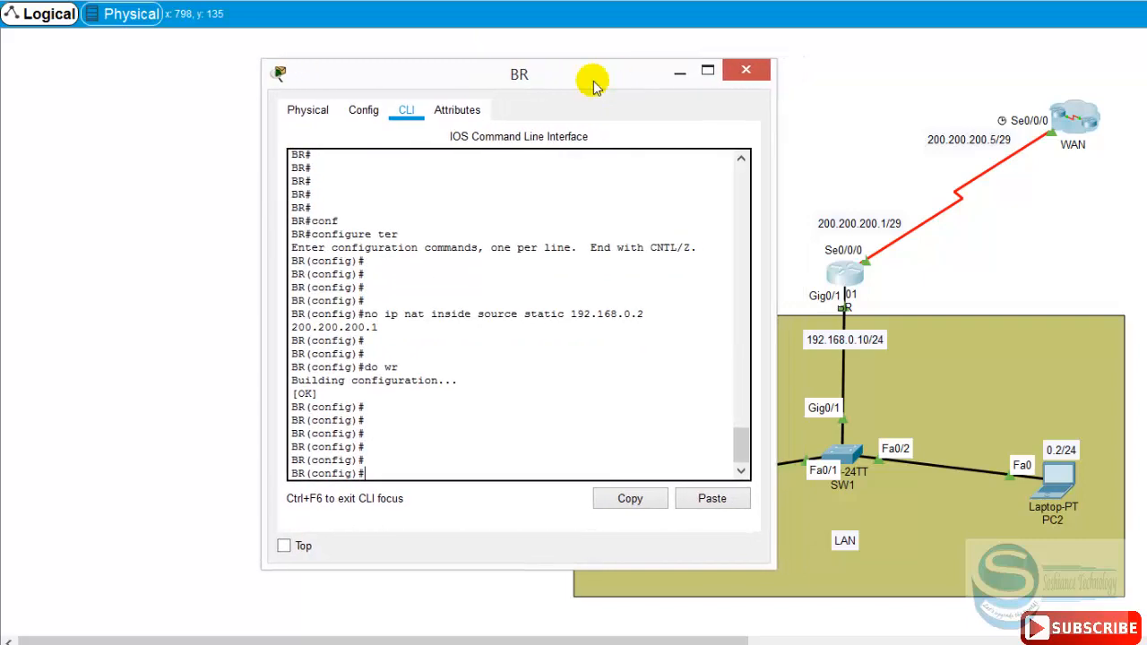
{"action": "type", "text": "ip"}
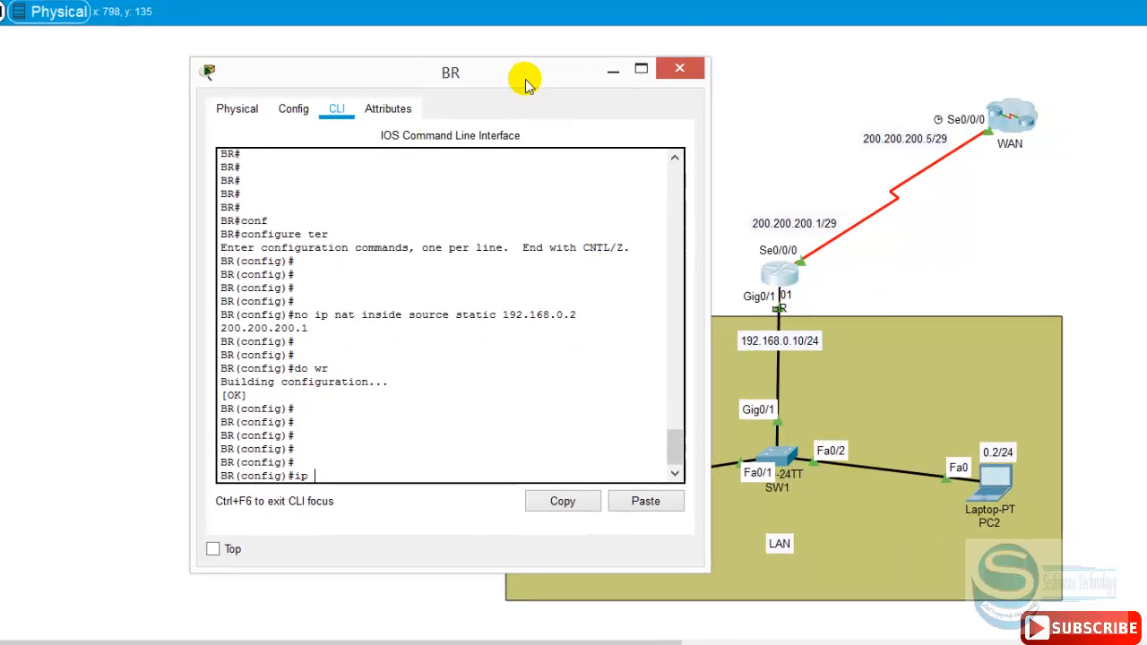
{"action": "type", "text": " acc"}
{"action": "key", "text": "Tab"}
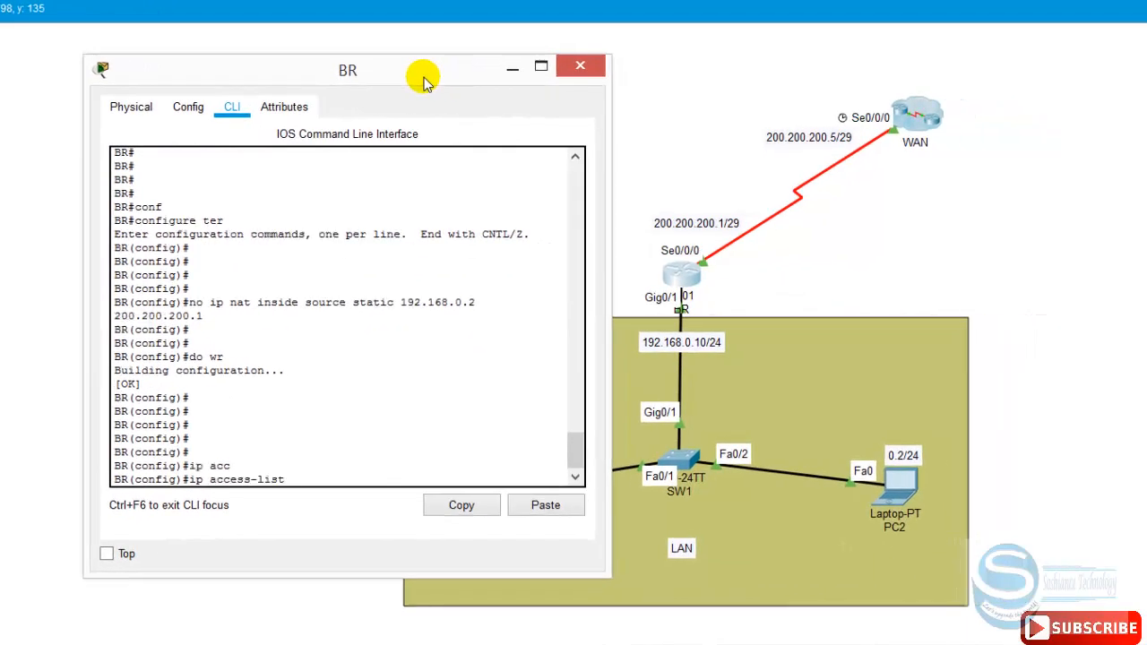
{"action": "type", "text": "?"}
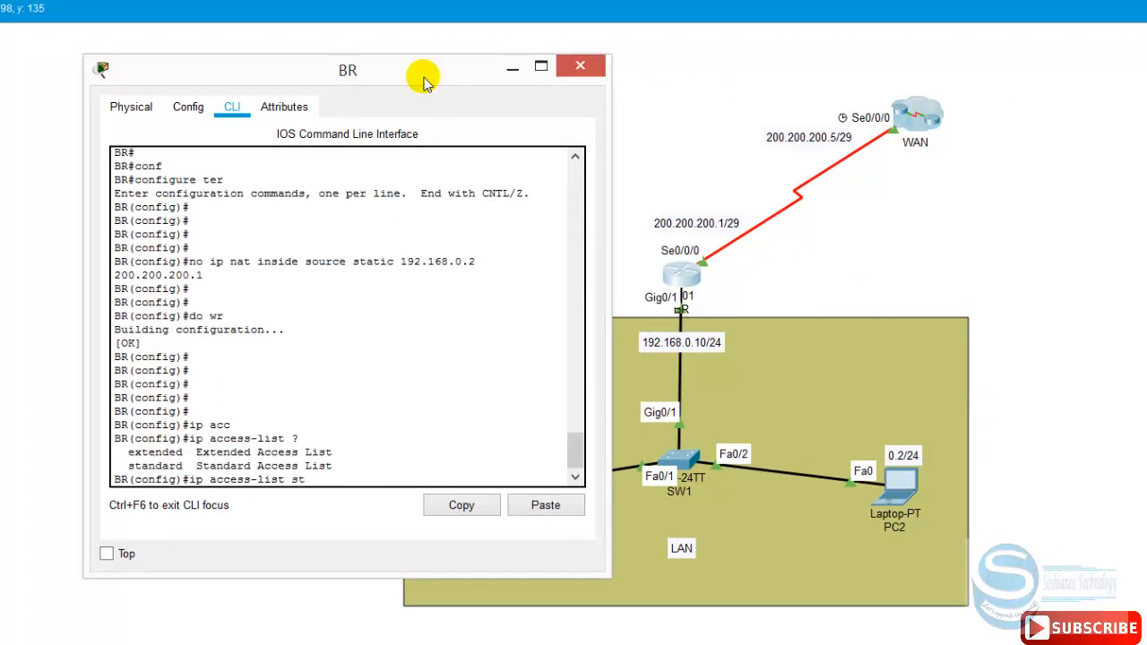
{"action": "type", "text": "st"}
{"action": "key", "text": "Tab"}
{"action": "type", "text": "?"}
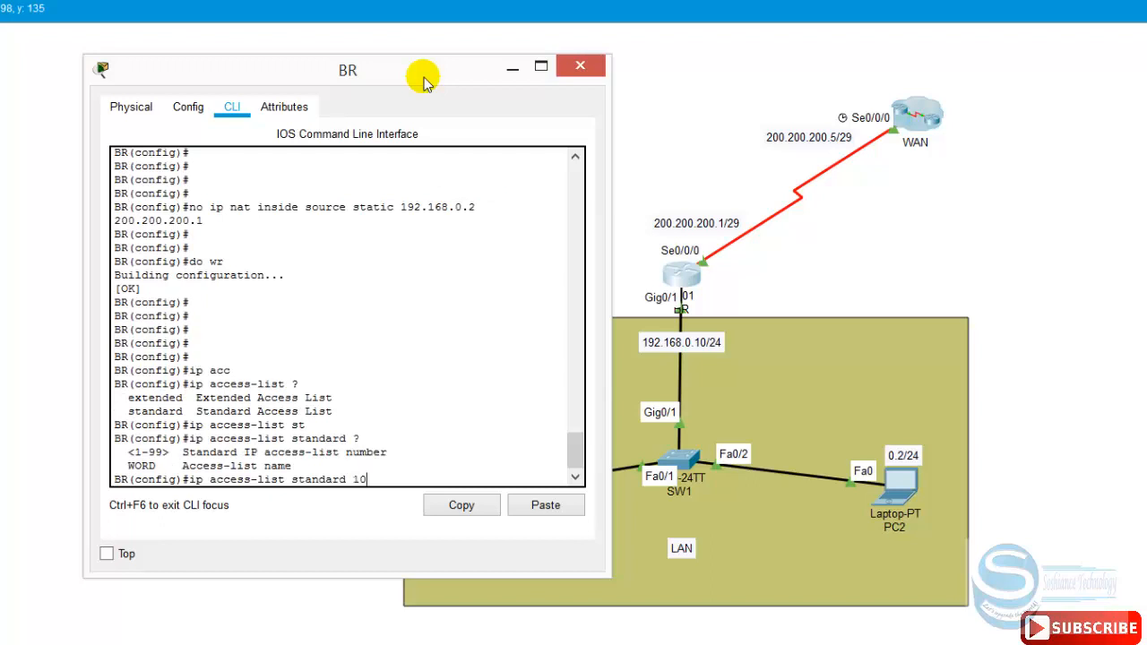
{"action": "key", "text": "Return"}
{"action": "key", "text": "Return"}
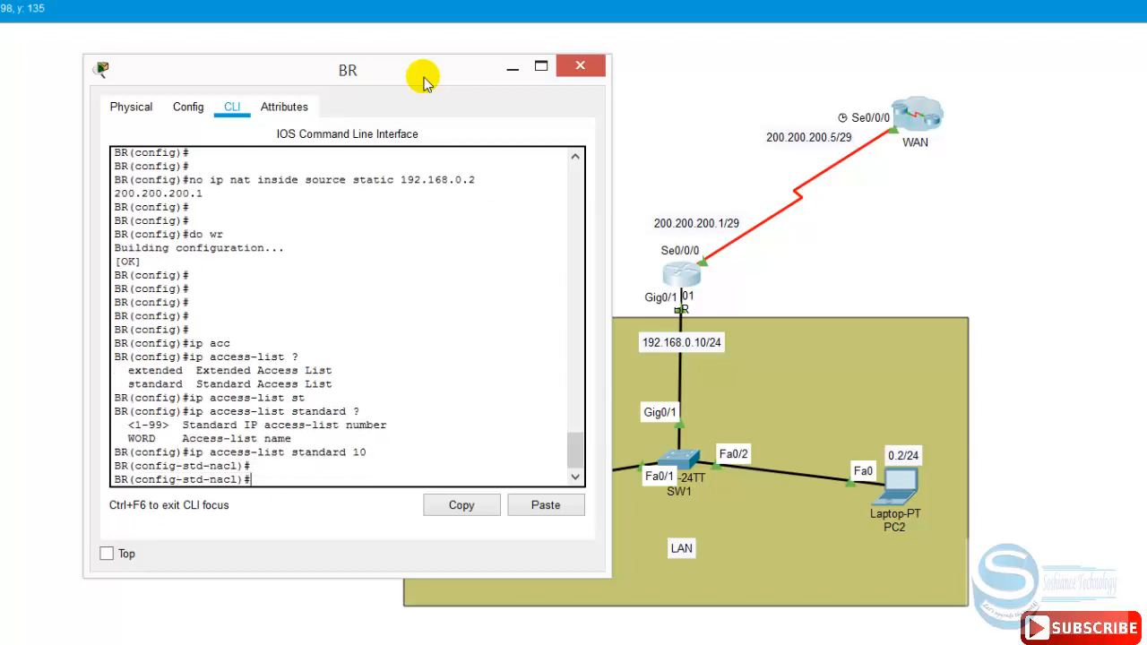
Step: Check the options for the permit rule, and permit network 192.168.0.0 with wildcard 0.0.0.255 in access list 10
{"action": "type", "text": "per"}
{"action": "key", "text": "Tab"}
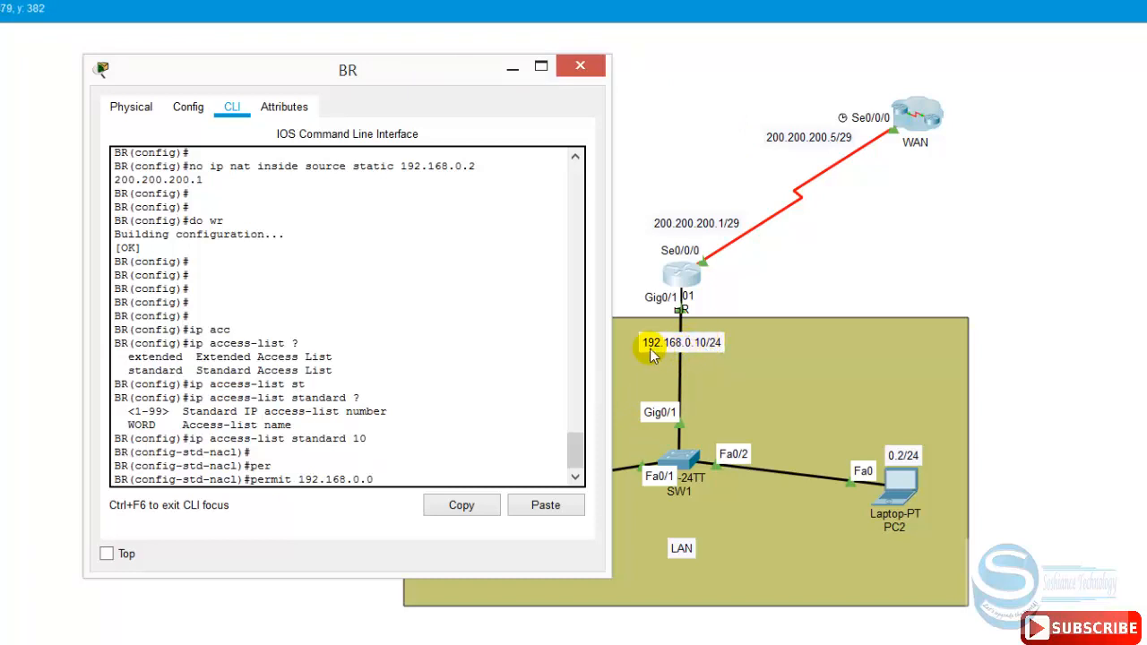
{"action": "type", "text": "?"}
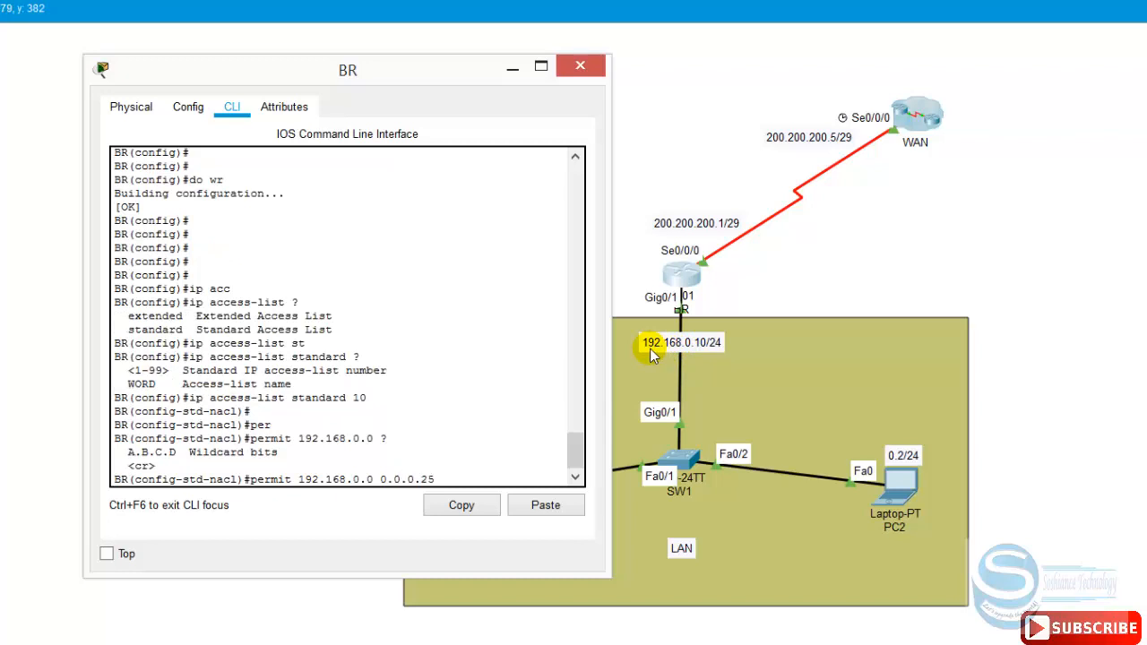
{"action": "key", "text": "Return"}
{"action": "key", "text": "Return"}
{"action": "key", "text": "Return"}
Step: Write BR's configuration, including access list 10, to memory
{"action": "type", "text": "do wr"}
{"action": "key", "text": "Return"}
{"action": "key", "text": "Return"}
{"action": "key", "text": "Return"}
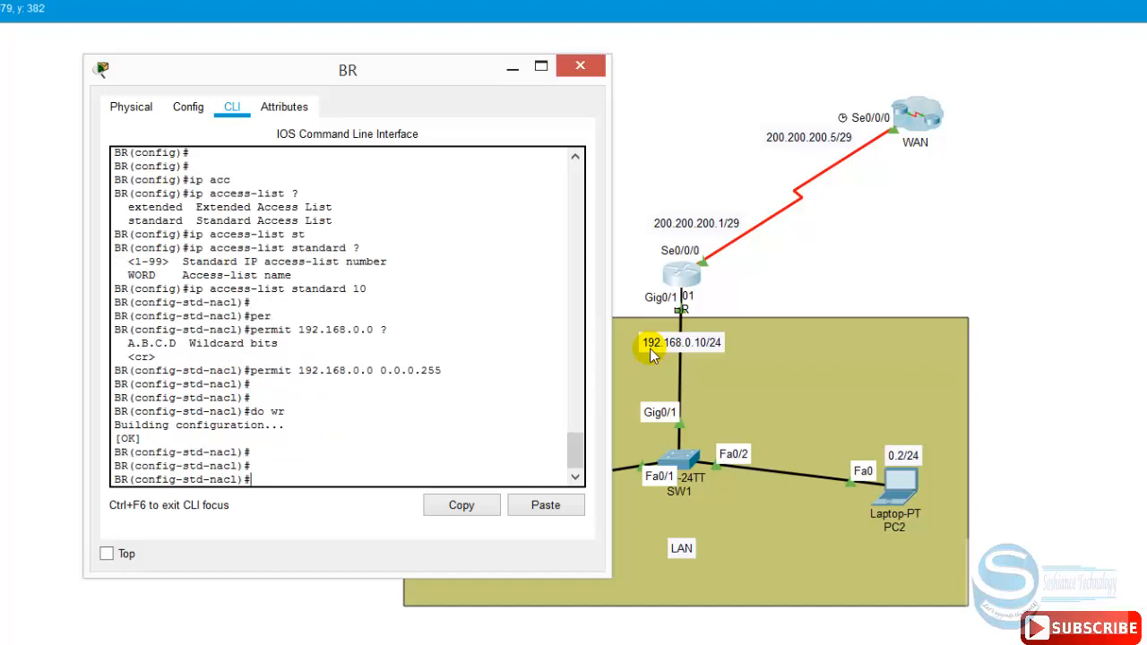
Step: Return BR to global configuration mode and list the options available for ip nat inside
{"action": "type", "text": "ex"}
{"action": "key", "text": "Return"}
{"action": "key", "text": "Return"}
{"action": "key", "text": "Return"}
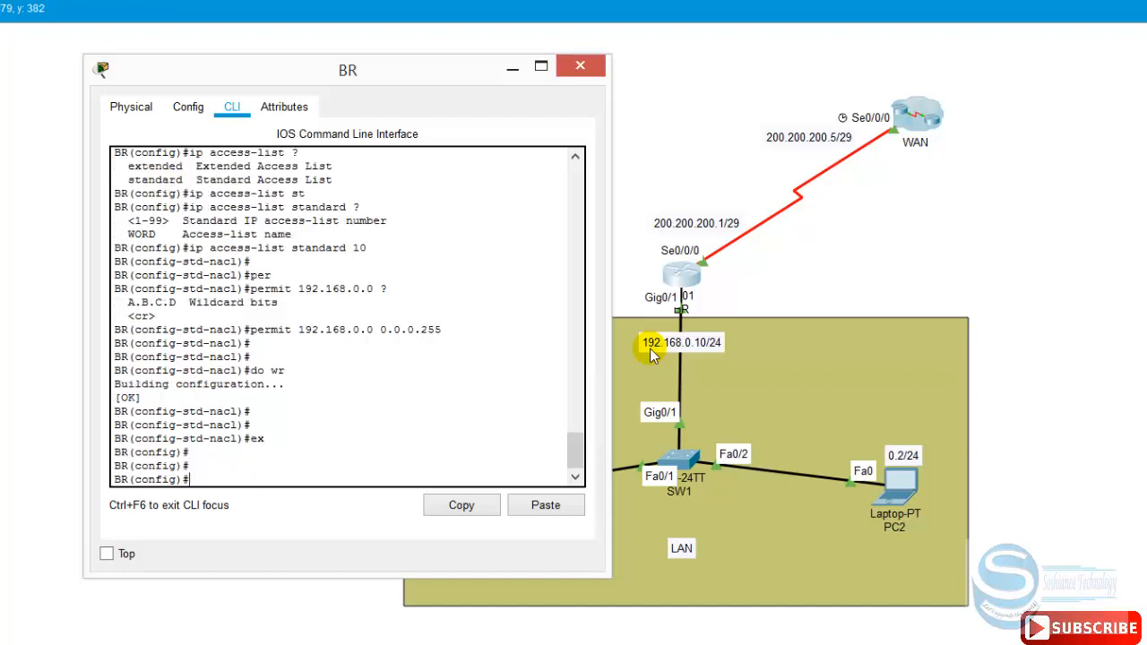
{"action": "type", "text": "ip nat"}
{"action": "key", "text": "Tab"}
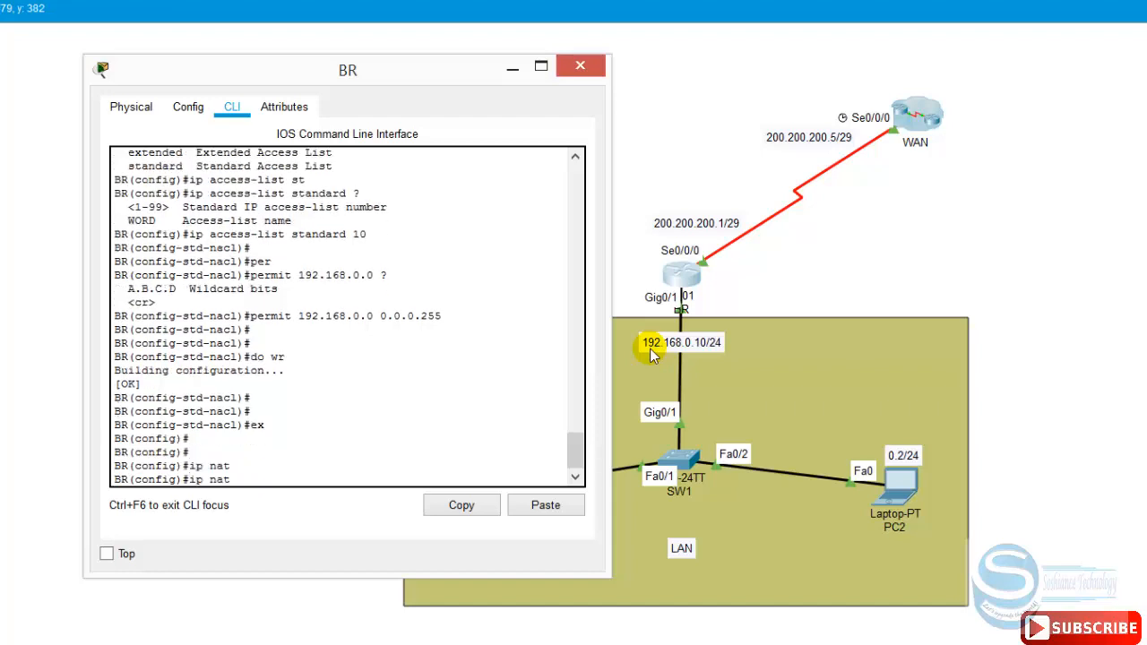
{"action": "type", "text": "ins"}
{"action": "key", "text": "Tab"}
{"action": "type", "text": "?"}
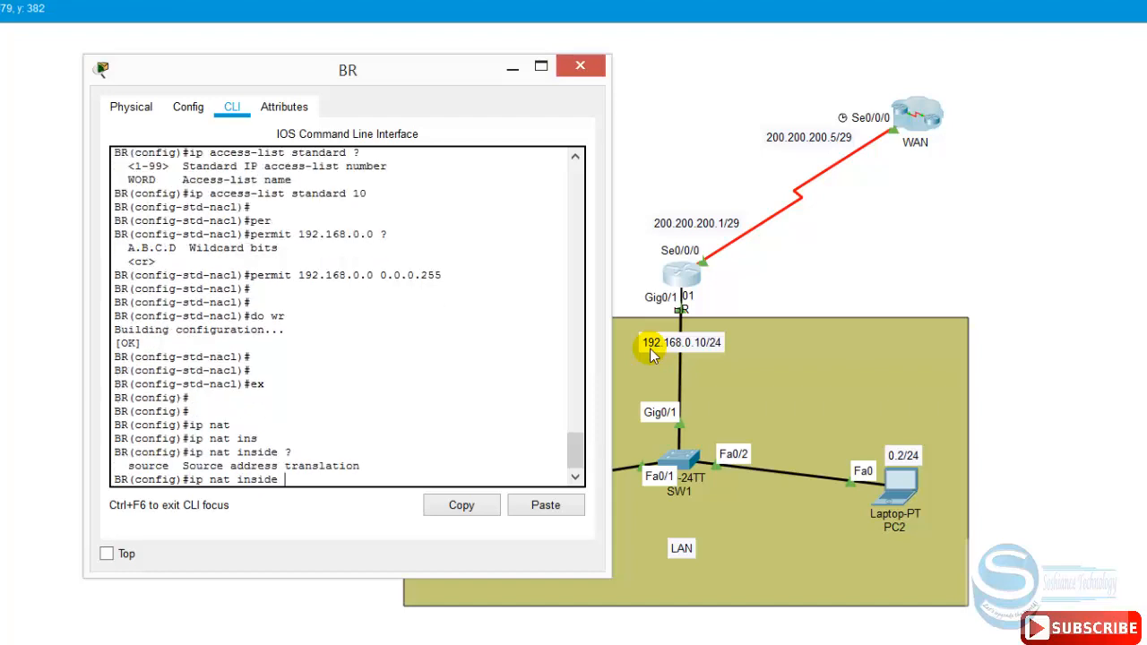
Step: Configure BR to translate inside sources matching access list 10 through interface serial 0/0/0
{"action": "type", "text": "sour"}
{"action": "key", "text": "Tab"}
{"action": "type", "text": "l"}
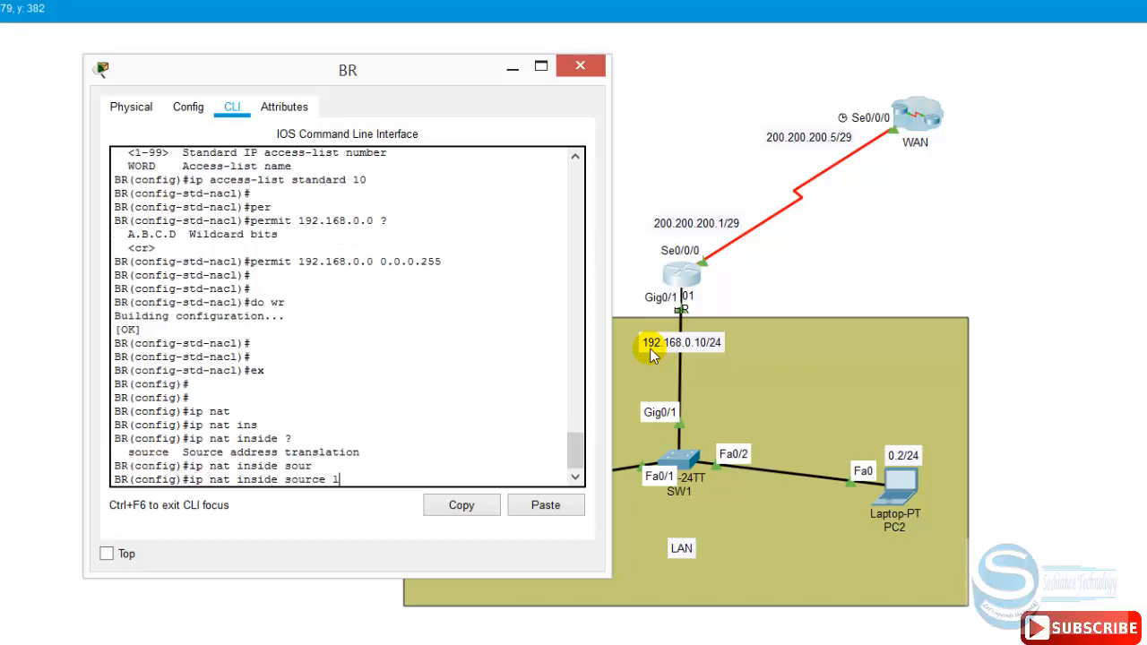
{"action": "type", "text": "i"}
{"action": "key", "text": "Tab"}
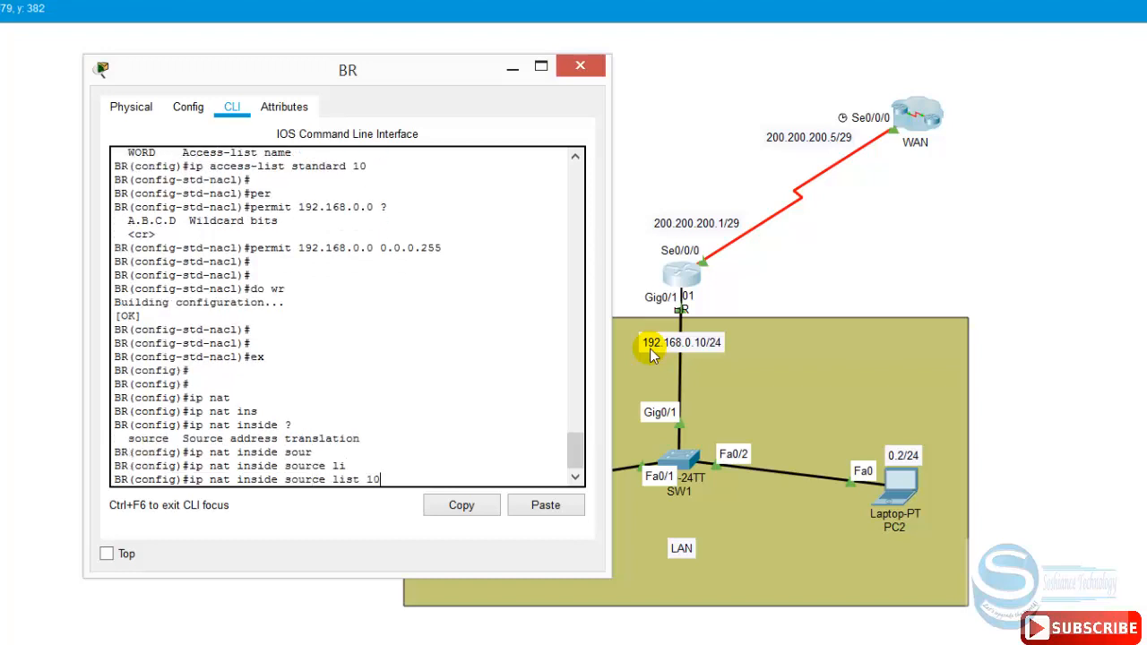
{"action": "type", "text": "10"}
{"action": "type", "text": " in"}
{"action": "key", "text": "Tab"}
{"action": "type", "text": "ser"}
{"action": "key", "text": "Tab"}
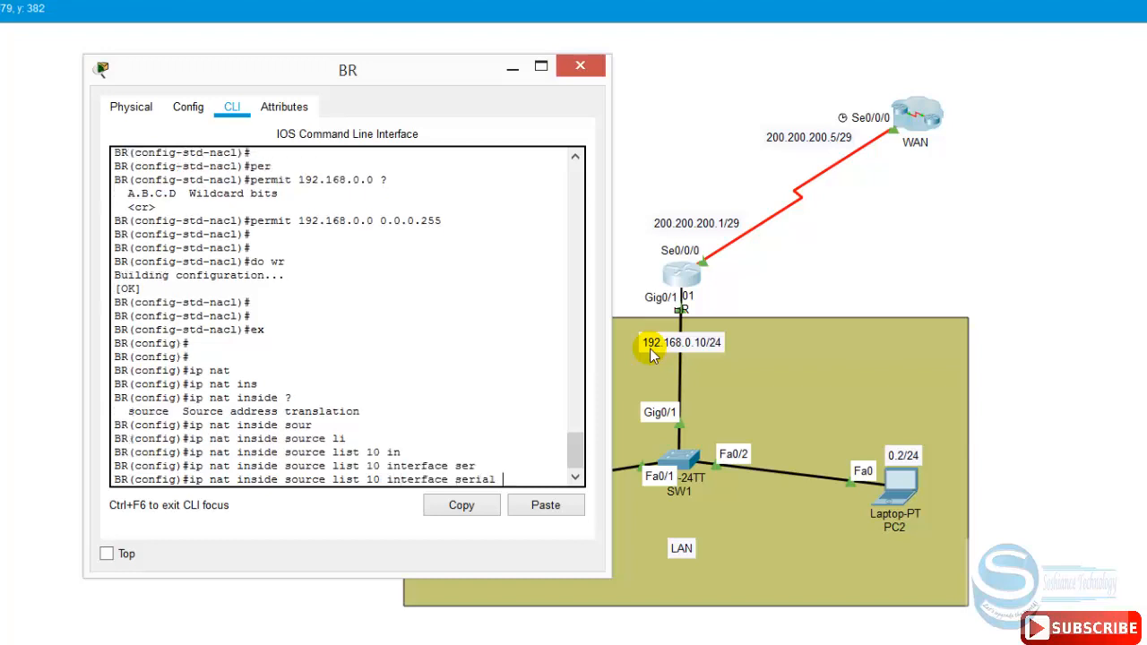
{"action": "type", "text": "0/0/0"}
{"action": "key", "text": "Return"}
{"action": "key", "text": "Return"}
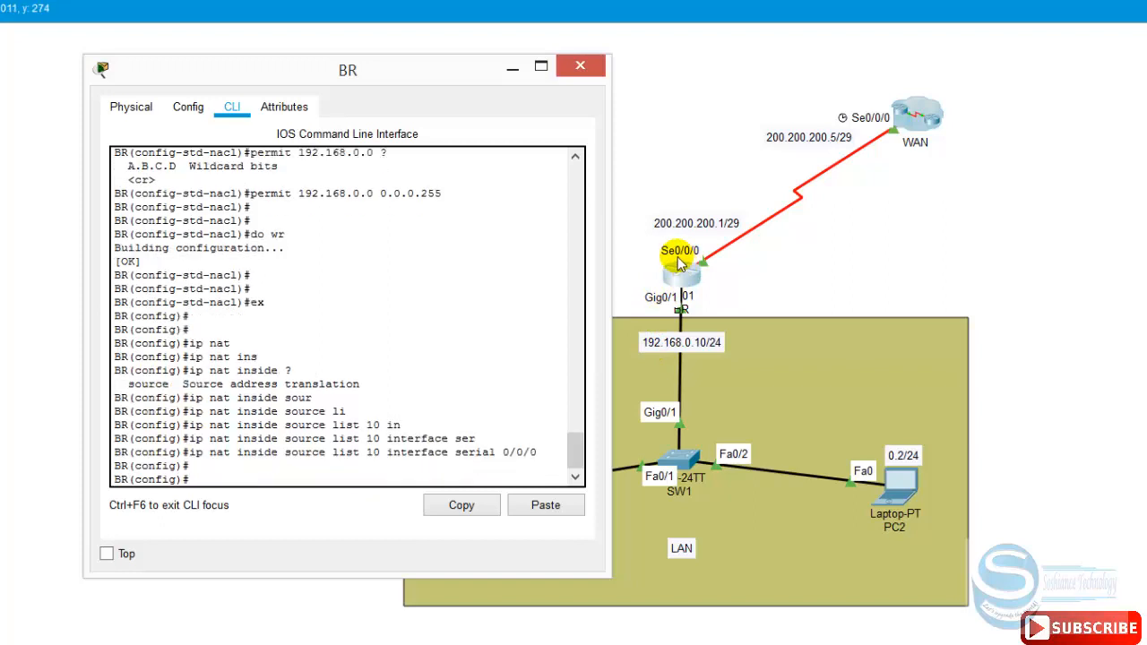
Step: Save BR's configuration with the new NAT rule and return to privileged EXEC mode
{"action": "type", "text": "do wr"}
{"action": "key", "text": "Return"}
{"action": "key", "text": "Return"}
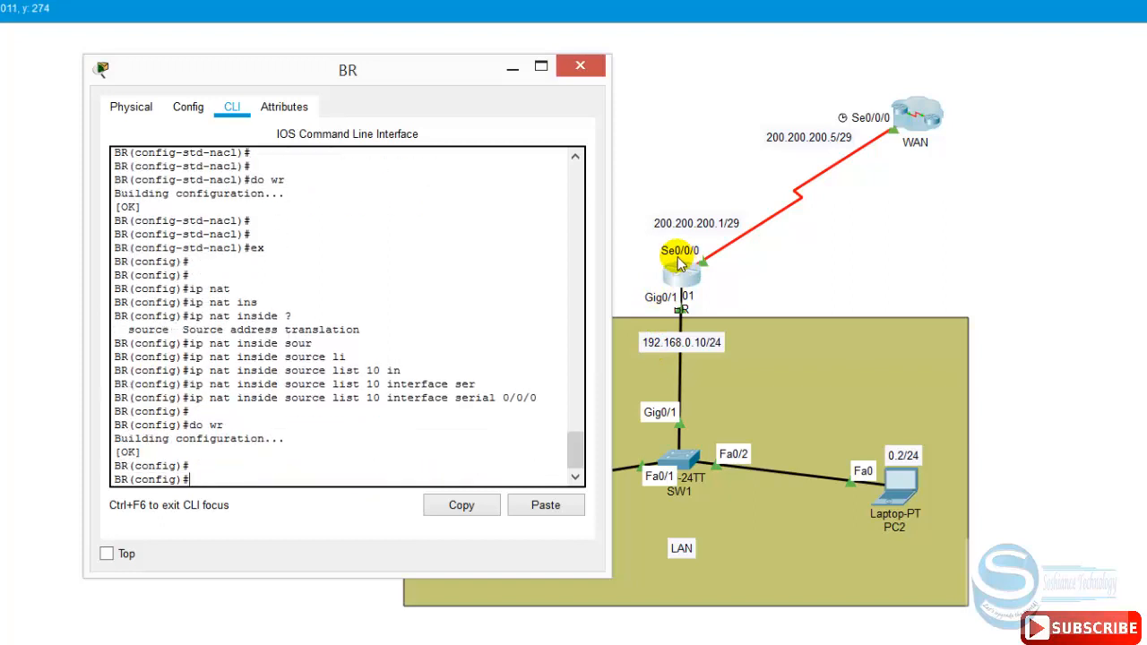
{"action": "type", "text": "end"}
{"action": "key", "text": "Return"}
{"action": "key", "text": "Return"}
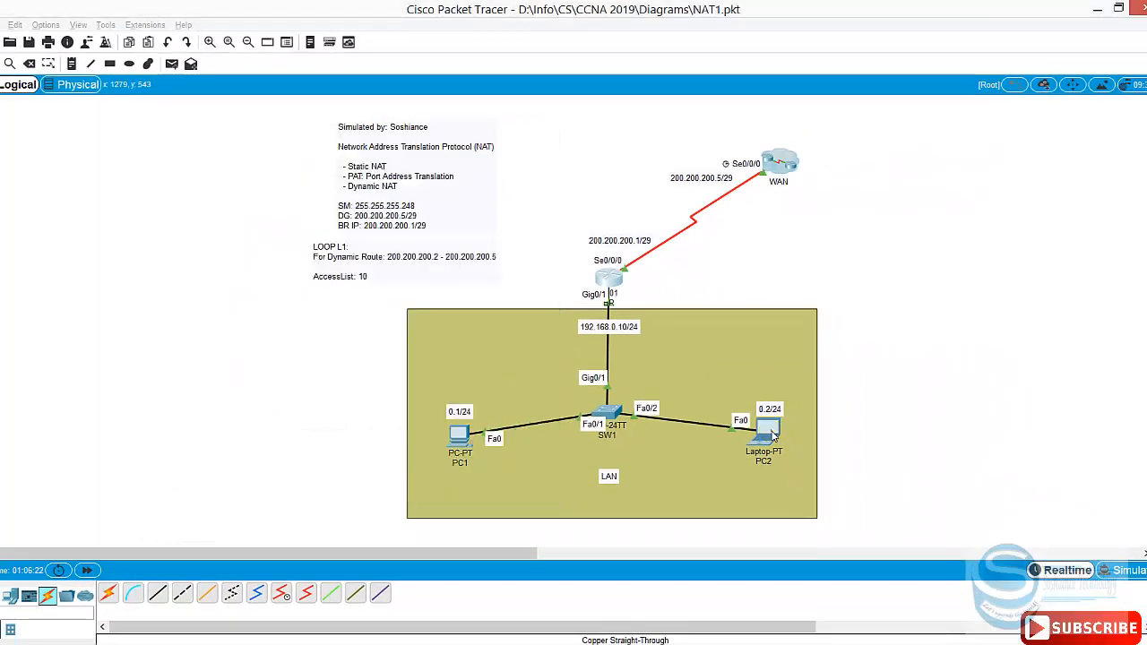
Step: Ping the WAN address 200.200.200.5 from PC2's command prompt
{"action": "left_click", "coordinate": [896, 483]}
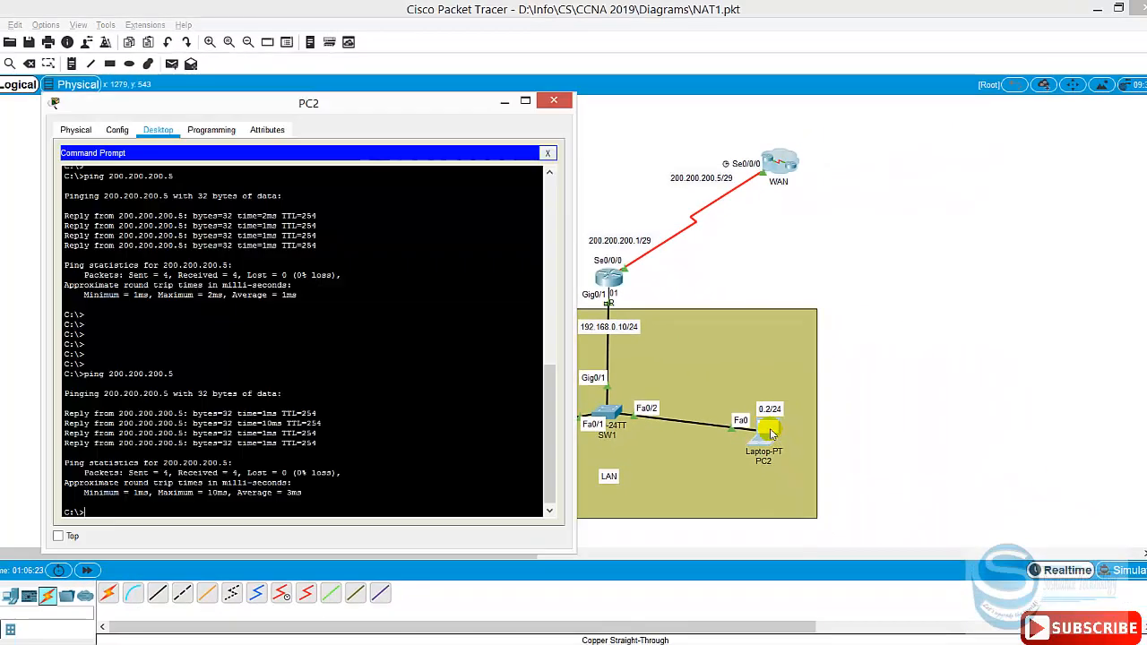
{"action": "key", "text": "Return"}
{"action": "key", "text": "Return"}
{"action": "key", "text": "Return"}
{"action": "type", "text": "ping 200.200.200.5"}
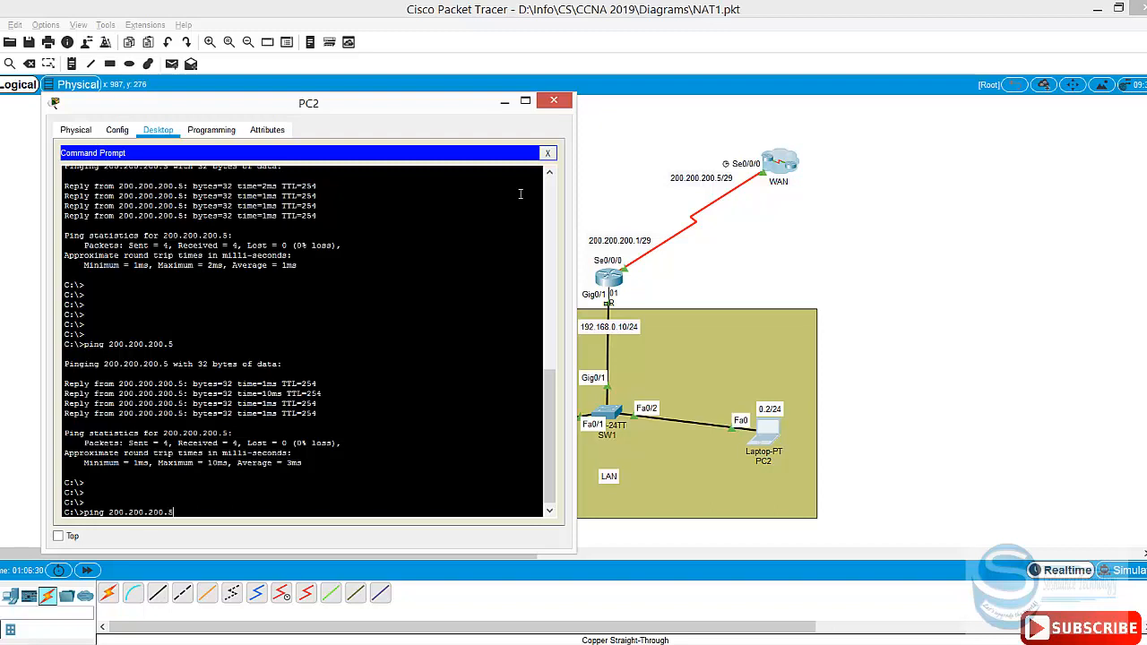
{"action": "key", "text": "Return"}
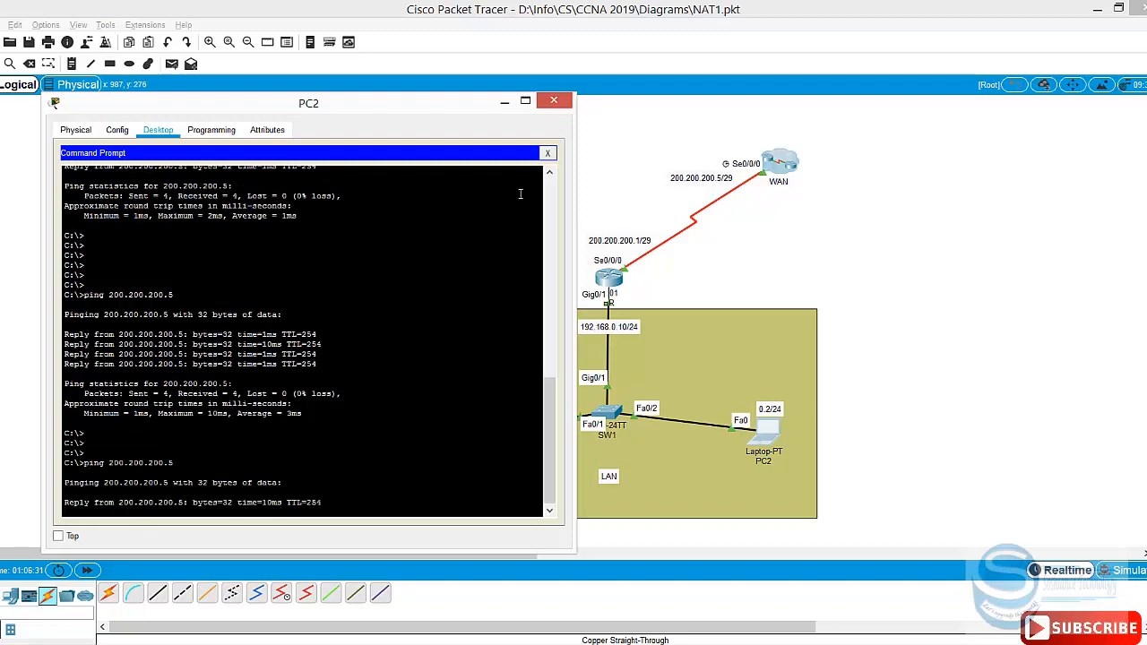
Step: Move PC2's window aside and ping 200.200.200.5 from PC1's command prompt
{"action": "left_click_drag", "start_coordinate": [481, 117], "coordinate": [1028, 145]}
{"action": "left_click", "coordinate": [477, 434]}
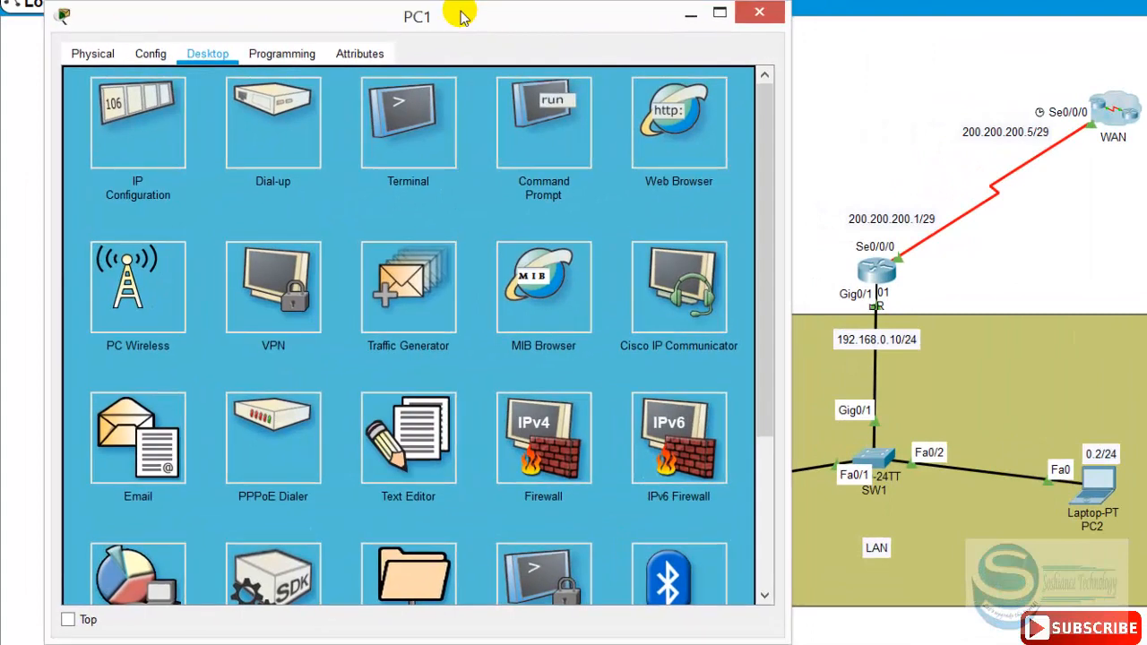
{"action": "left_click", "coordinate": [777, 166]}
{"action": "type", "text": "p"}
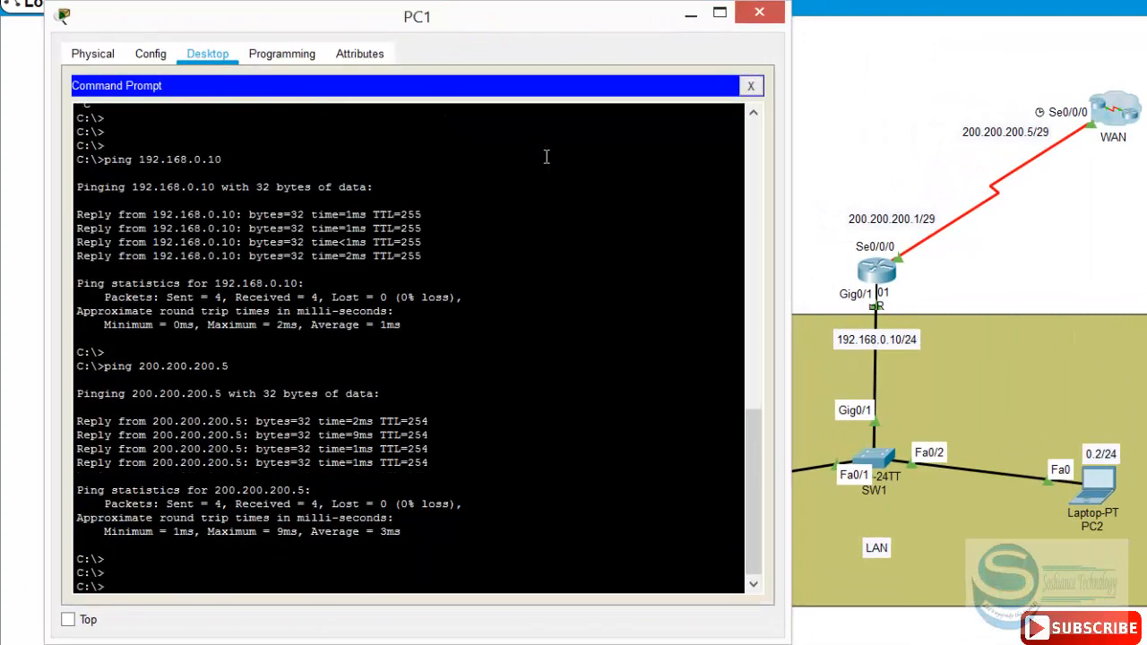
{"action": "type", "text": "ing 200.200.200."}
{"action": "type", "text": "5"}
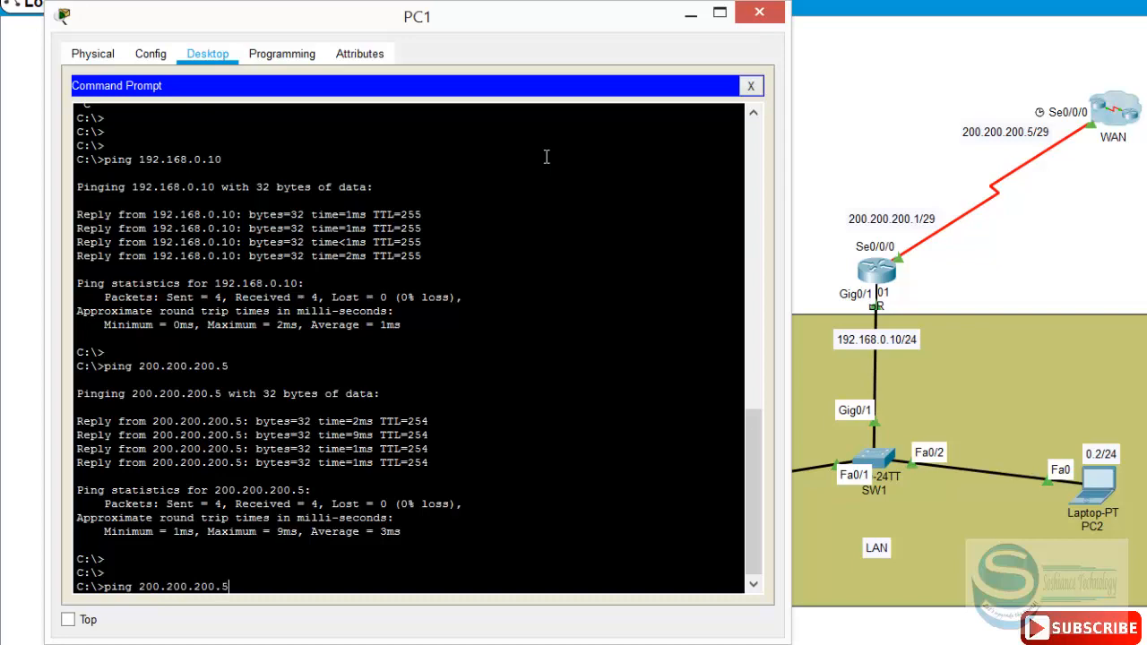
{"action": "key", "text": "Return"}
Step: Return to BR's command line and show its IP NAT translations
{"action": "key", "text": "alt+Tab"}
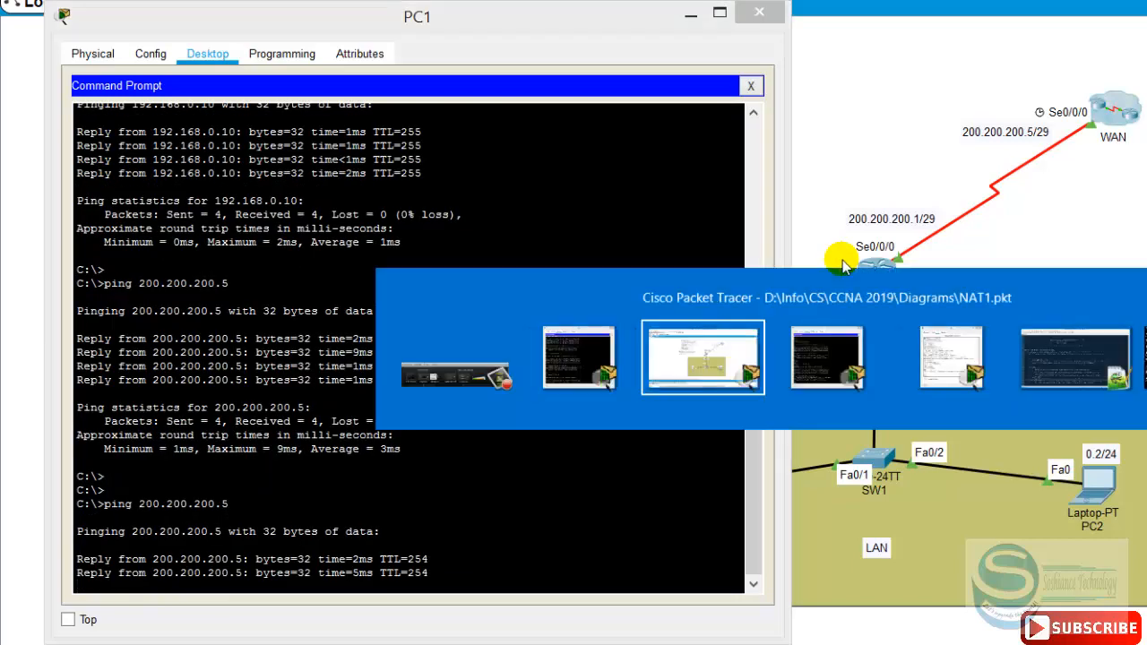
{"action": "key", "text": "alt+Tab"}
{"action": "key", "text": "alt+Tab"}
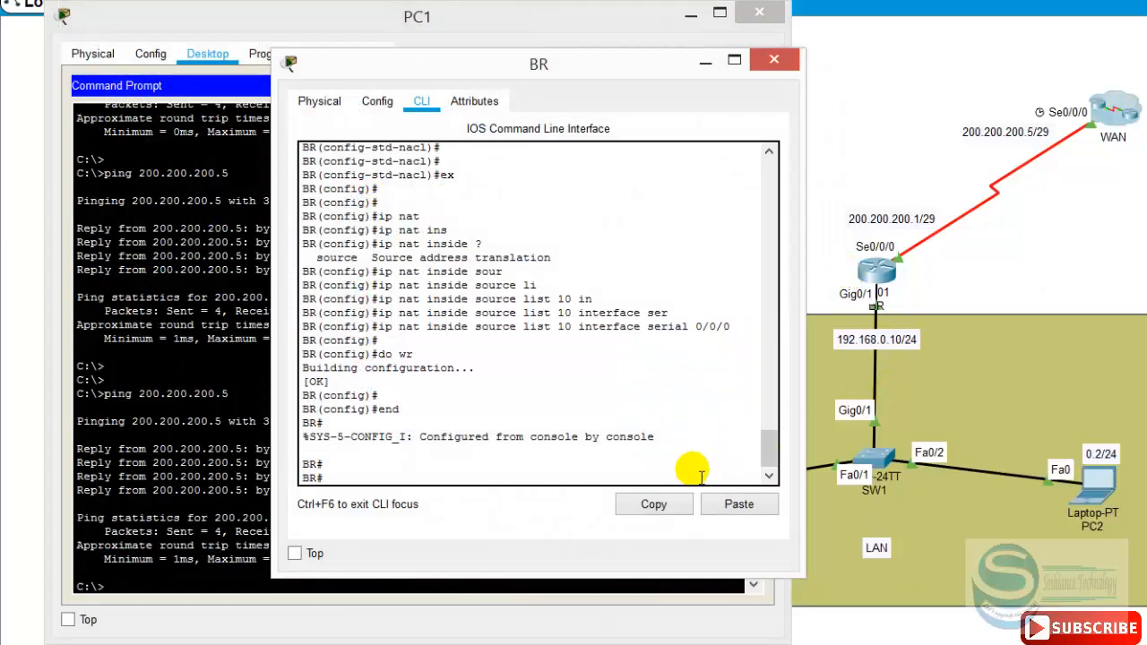
{"action": "left_click", "coordinate": [665, 475]}
{"action": "key", "text": "Return"}
{"action": "key", "text": "Return"}
{"action": "type", "text": "sh"}
{"action": "key", "text": "Tab"}
{"action": "type", "text": "ip nat"}
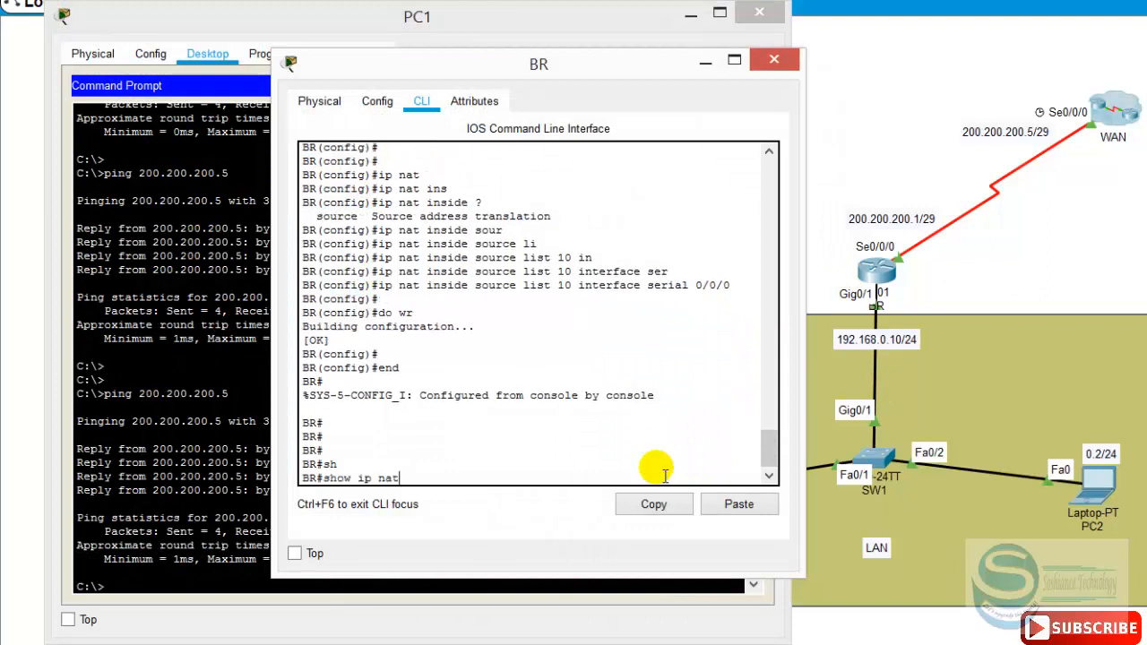
{"action": "key", "text": "Tab"}
{"action": "type", "text": "tr"}
{"action": "key", "text": "Tab"}
{"action": "key", "text": "Return"}
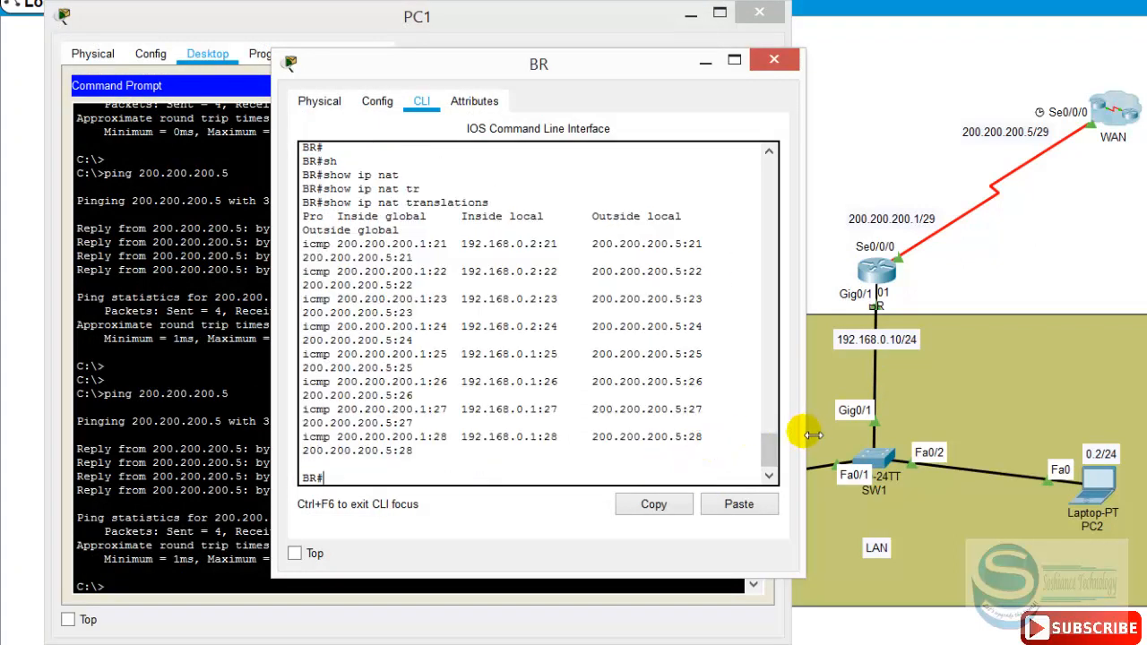
Step: Widen BR's window and compare the inside local and inside global addresses in the translations with the topology's hosts and router
{"action": "left_click_drag", "start_coordinate": [803, 432], "coordinate": [909, 448]}
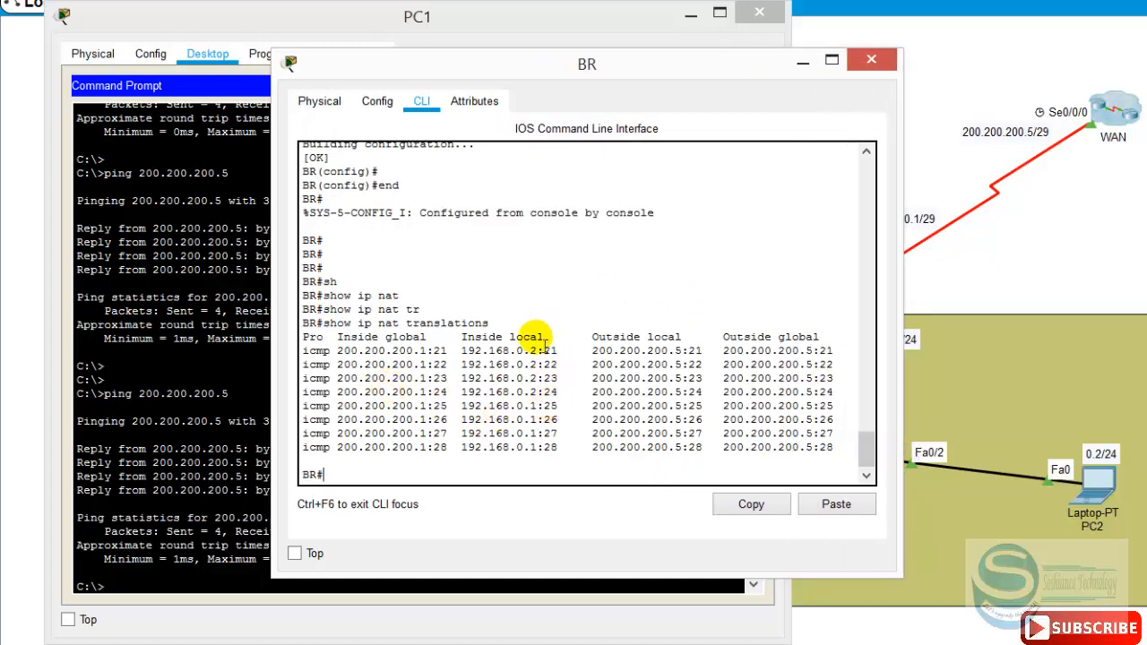
{"action": "left_click_drag", "start_coordinate": [536, 350], "coordinate": [460, 352]}
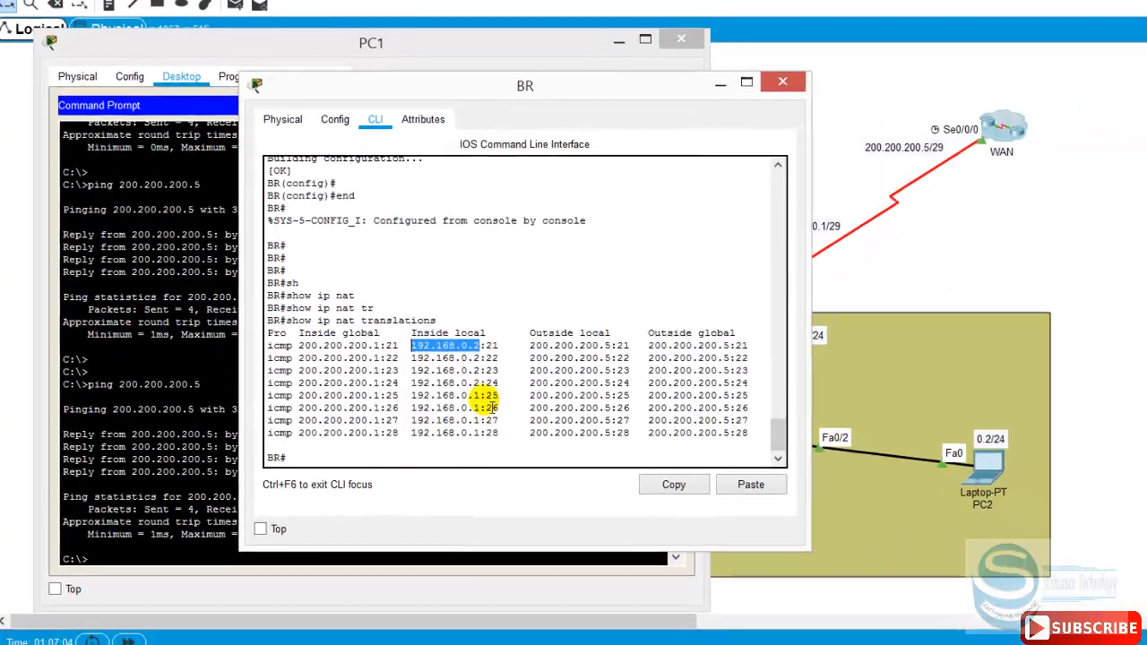
{"action": "left_click_drag", "start_coordinate": [537, 406], "coordinate": [509, 405]}
{"action": "left_click", "coordinate": [625, 538]}
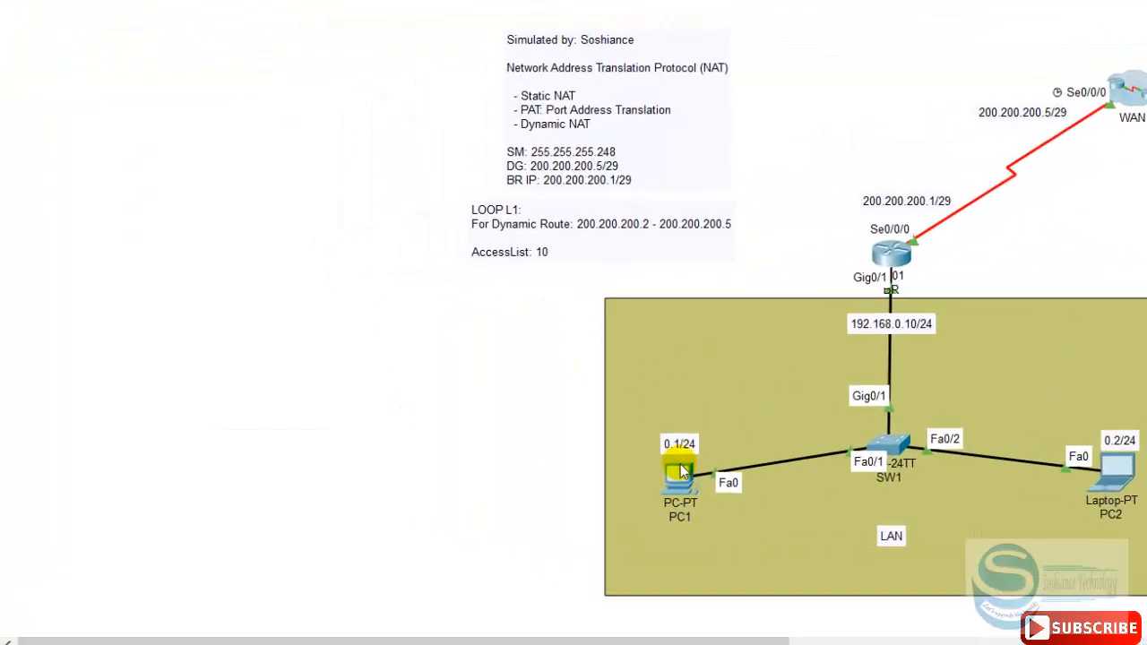
{"action": "key", "text": "alt+Tab"}
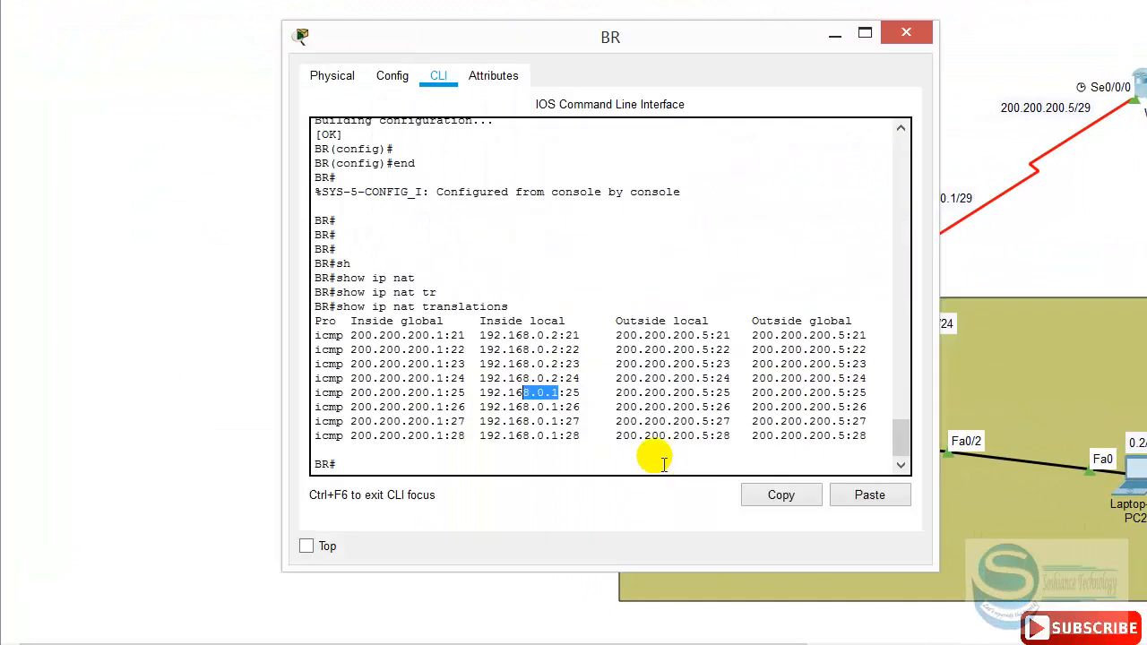
{"action": "left_click", "coordinate": [466, 394]}
{"action": "left_click_drag", "start_coordinate": [465, 394], "coordinate": [330, 394]}
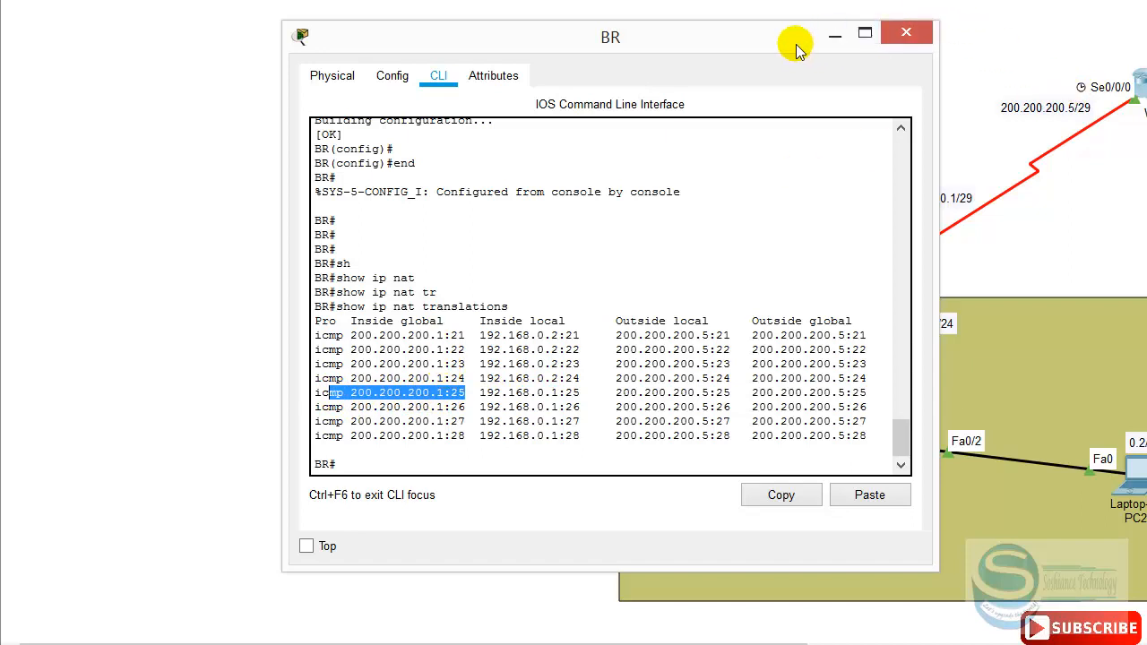
{"action": "left_click_drag", "start_coordinate": [794, 44], "coordinate": [660, 46]}
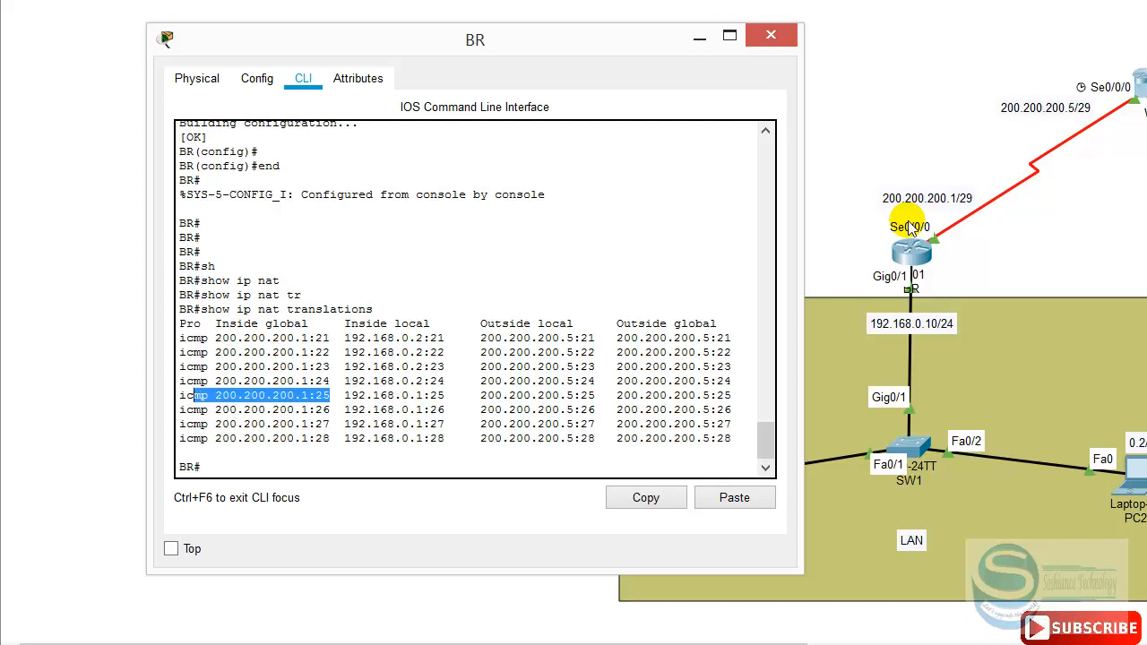
Step: Reposition BR's window and display the router's running configuration
{"action": "key", "text": "Return"}
{"action": "key", "text": "Return"}
{"action": "key", "text": "Return"}
{"action": "key", "text": "Return"}
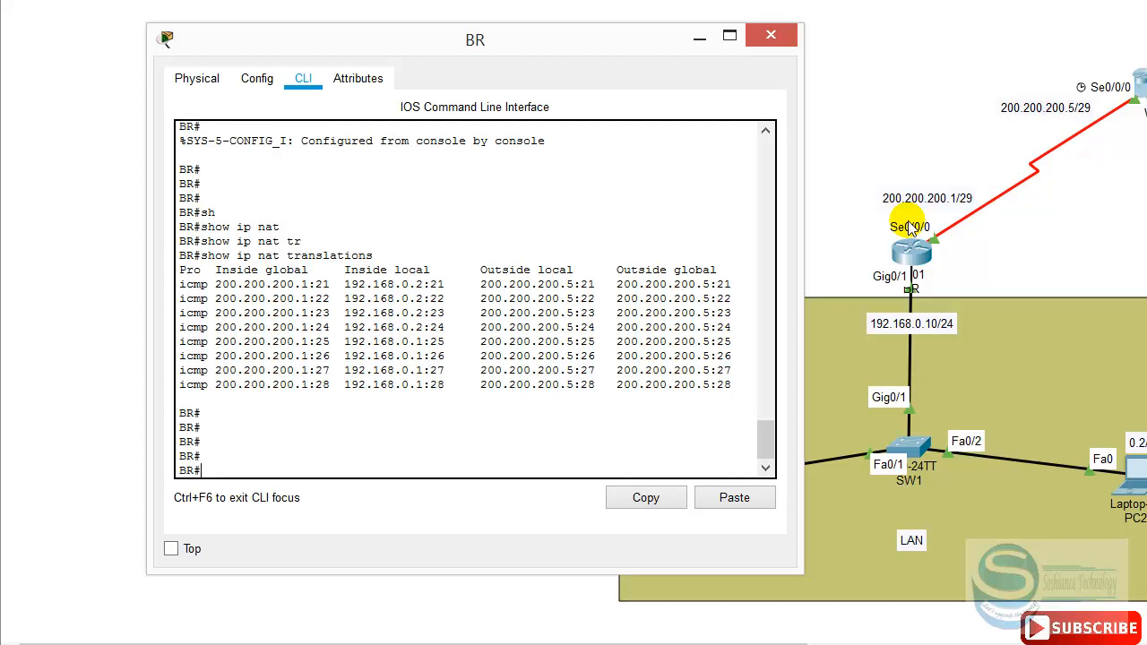
{"action": "left_click_drag", "start_coordinate": [597, 41], "coordinate": [630, 98]}
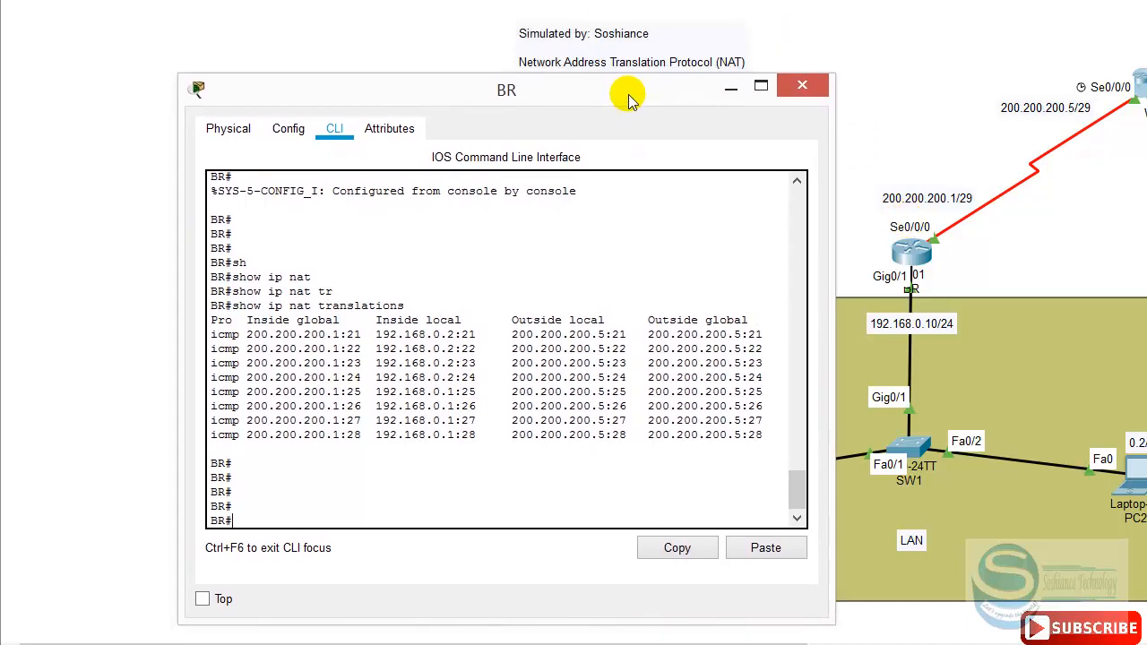
{"action": "key", "text": "Return"}
{"action": "type", "text": "show run"}
{"action": "key", "text": "Tab"}
{"action": "key", "text": "Return"}
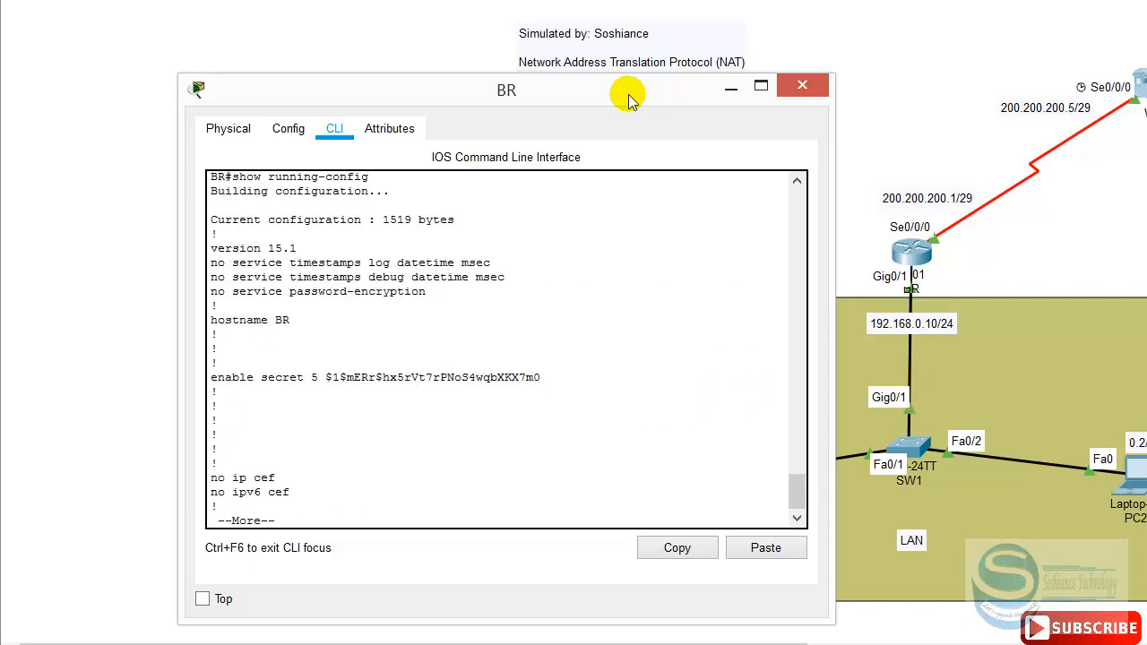
Step: Page through BR's running configuration to the ip nat inside source and access-list 10 lines
{"action": "key", "text": "Return"}
{"action": "key", "text": "Return"}
{"action": "key", "text": "Return"}
{"action": "key", "text": "Return"}
{"action": "key", "text": "Return"}
{"action": "key", "text": "Return"}
{"action": "key", "text": "Return"}
{"action": "key", "text": "Return"}
{"action": "key", "text": "Return"}
{"action": "key", "text": "Return"}
{"action": "key", "text": "Return"}
{"action": "key", "text": "Return"}
{"action": "key", "text": "Return"}
{"action": "key", "text": "Return"}
{"action": "key", "text": "Return"}
{"action": "key", "text": "Return"}
{"action": "key", "text": "Return"}
{"action": "key", "text": "Return"}
{"action": "key", "text": "Return"}
{"action": "key", "text": "Return"}
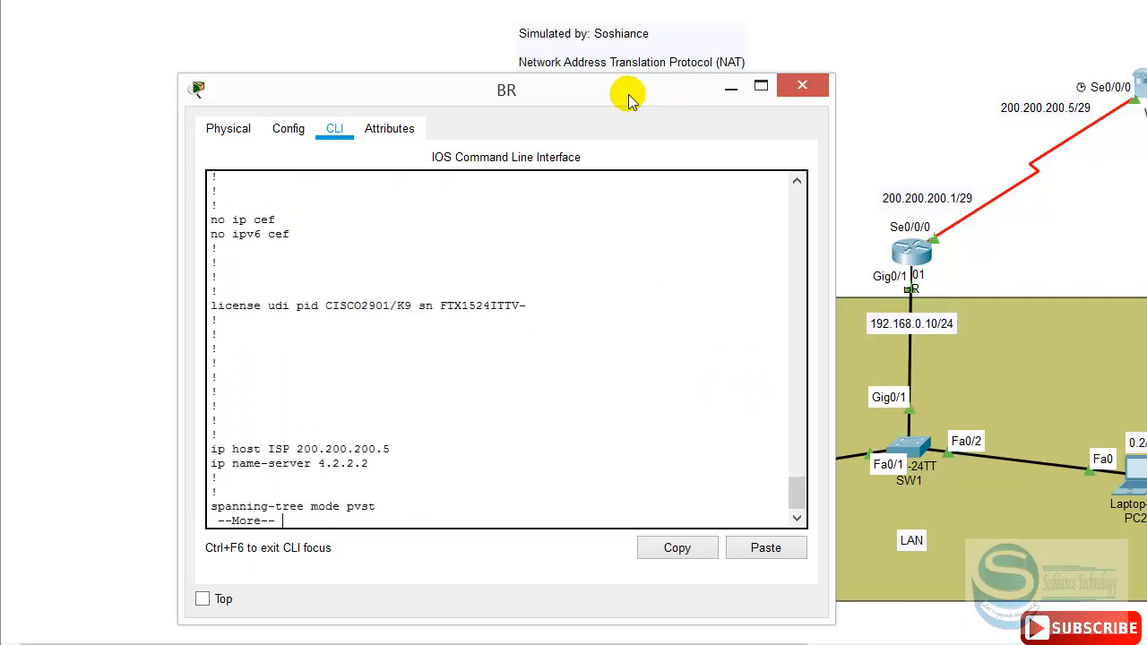
{"action": "key", "text": "Return"}
{"action": "key", "text": "Return"}
{"action": "key", "text": "Return"}
{"action": "key", "text": "Return"}
{"action": "key", "text": "Return"}
{"action": "key", "text": "Return"}
{"action": "key", "text": "Return"}
{"action": "key", "text": "Return"}
{"action": "key", "text": "Return"}
{"action": "key", "text": "Return"}
{"action": "key", "text": "Return"}
{"action": "key", "text": "Return"}
{"action": "key", "text": "Return"}
{"action": "key", "text": "Return"}
{"action": "key", "text": "Return"}
{"action": "key", "text": "Return"}
{"action": "key", "text": "Return"}
{"action": "key", "text": "Return"}
{"action": "key", "text": "Return"}
{"action": "key", "text": "Return"}
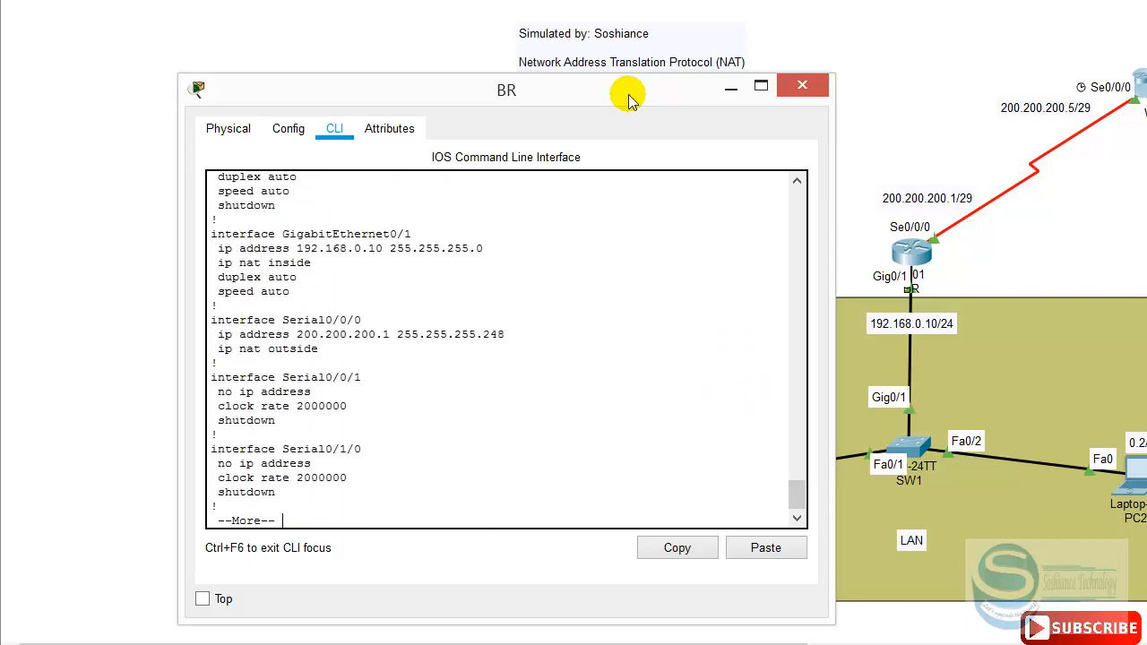
{"action": "key", "text": "Return"}
{"action": "key", "text": "Return"}
{"action": "key", "text": "Return"}
{"action": "key", "text": "Return"}
{"action": "key", "text": "Return"}
{"action": "key", "text": "Return"}
{"action": "key", "text": "Return"}
{"action": "key", "text": "Return"}
{"action": "key", "text": "Return"}
{"action": "key", "text": "Return"}
{"action": "key", "text": "Return"}
{"action": "key", "text": "Return"}
{"action": "key", "text": "Return"}
{"action": "key", "text": "Return"}
{"action": "key", "text": "Return"}
{"action": "key", "text": "Return"}
{"action": "key", "text": "Return"}
{"action": "key", "text": "Return"}
{"action": "key", "text": "Return"}
{"action": "key", "text": "Return"}
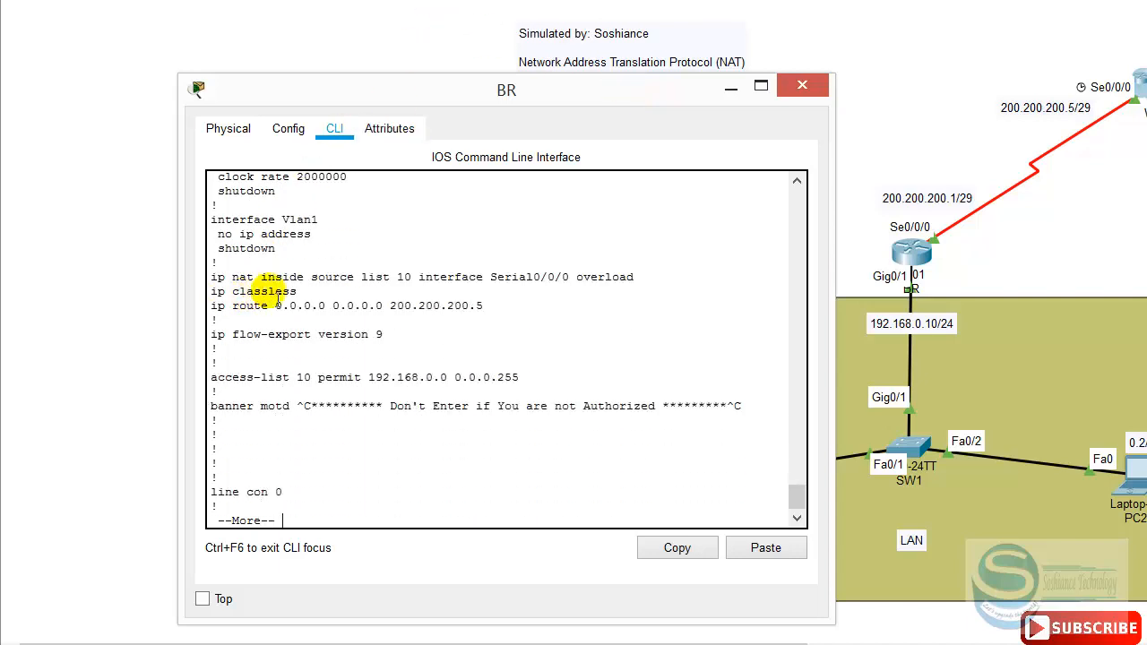
Step: Copy the line "ip nat inside source list 10 interface Serial0/0/0 overload" from BR's running configuration
{"action": "left_click_drag", "start_coordinate": [638, 279], "coordinate": [212, 285]}
{"action": "right_click", "coordinate": [236, 280]}
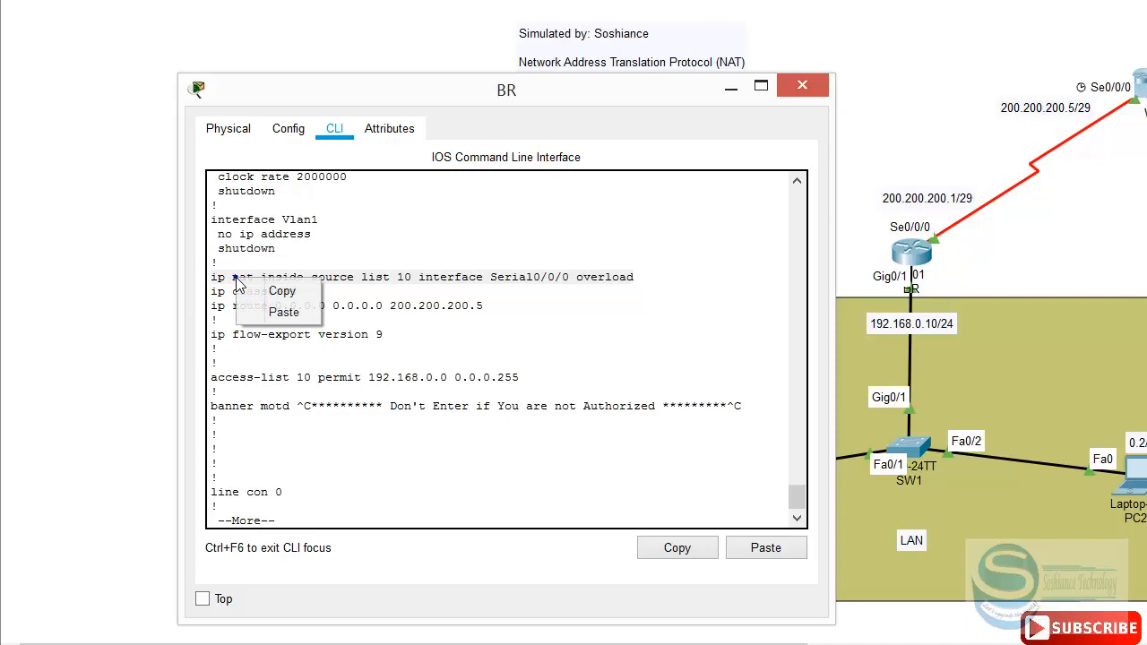
{"action": "left_click", "coordinate": [285, 294]}
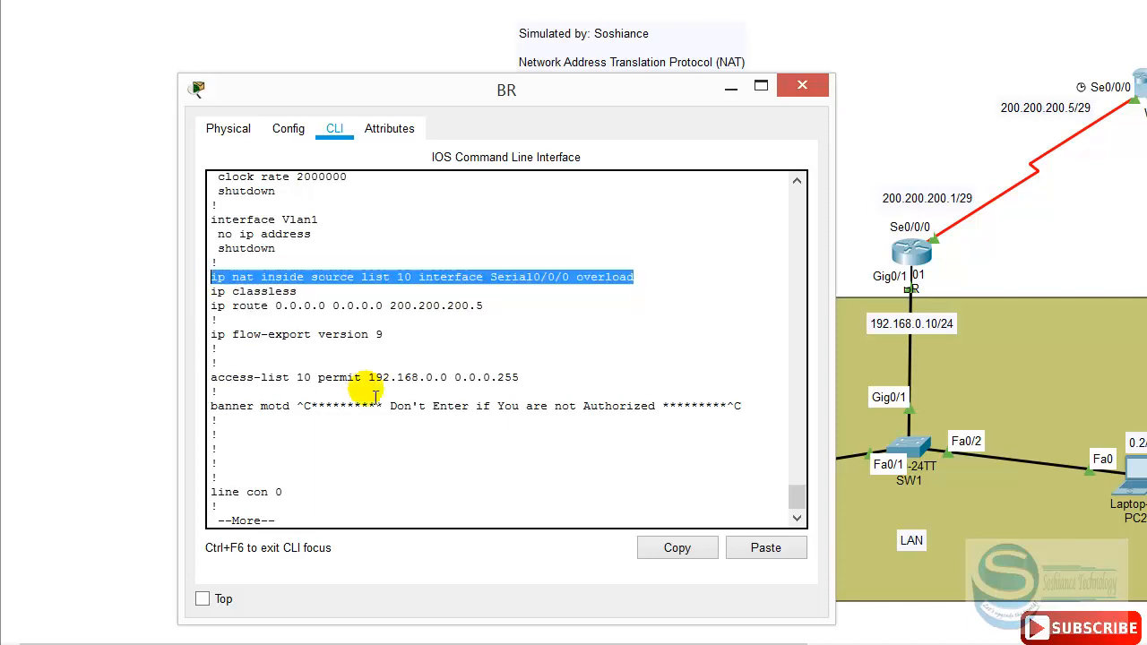
Step: Page through the rest of BR's running configuration to get back to the privileged EXEC prompt
{"action": "left_click", "coordinate": [402, 529]}
{"action": "key", "text": "Return"}
{"action": "key", "text": "Return"}
{"action": "key", "text": "Return"}
{"action": "key", "text": "Return"}
{"action": "key", "text": "Return"}
{"action": "key", "text": "Return"}
{"action": "key", "text": "Return"}
{"action": "key", "text": "Return"}
{"action": "key", "text": "Return"}
{"action": "key", "text": "Return"}
{"action": "key", "text": "Return"}
{"action": "key", "text": "Return"}
{"action": "key", "text": "Return"}
{"action": "key", "text": "Return"}
{"action": "key", "text": "Return"}
{"action": "key", "text": "Return"}
{"action": "key", "text": "Return"}
{"action": "key", "text": "Return"}
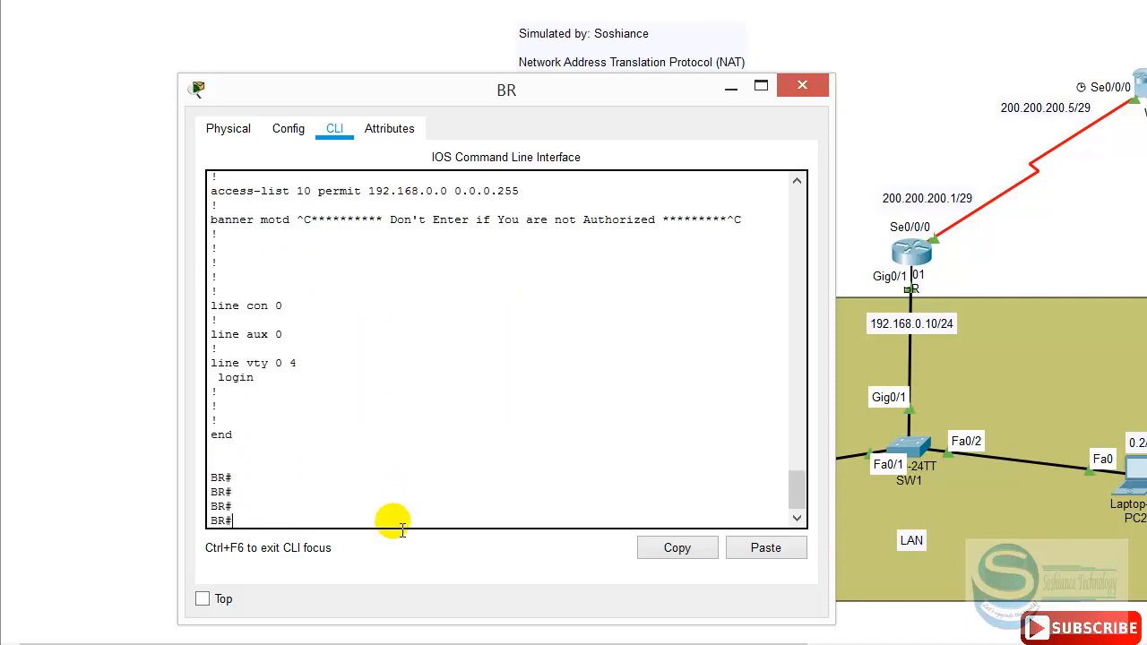
Step: Enter global configuration mode on BR
{"action": "type", "text": "conf"}
{"action": "key", "text": "Tab"}
{"action": "type", "text": "ter"}
{"action": "key", "text": "Return"}
{"action": "key", "text": "Return"}
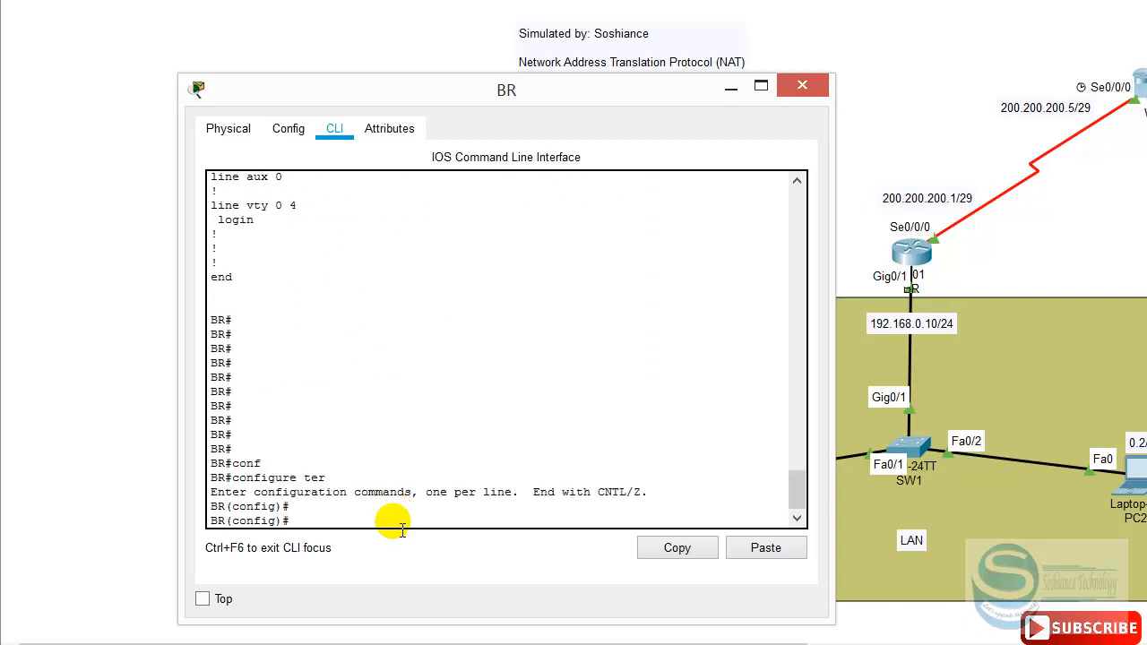
Step: Remove the PAT rule on BR with "no ip nat inside source list 10 interface Serial0/0/0 overload"
{"action": "type", "text": "no"}
{"action": "right_click", "coordinate": [397, 524]}
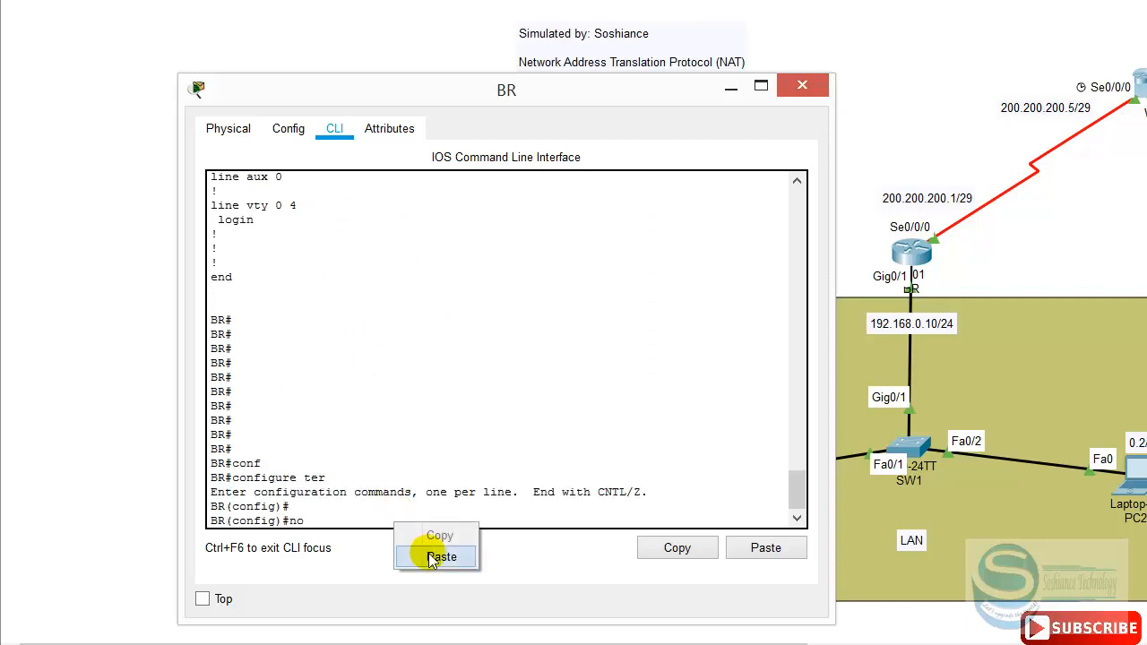
{"action": "left_click", "coordinate": [439, 556]}
{"action": "key", "text": "Return"}
{"action": "key", "text": "Return"}
{"action": "key", "text": "Return"}
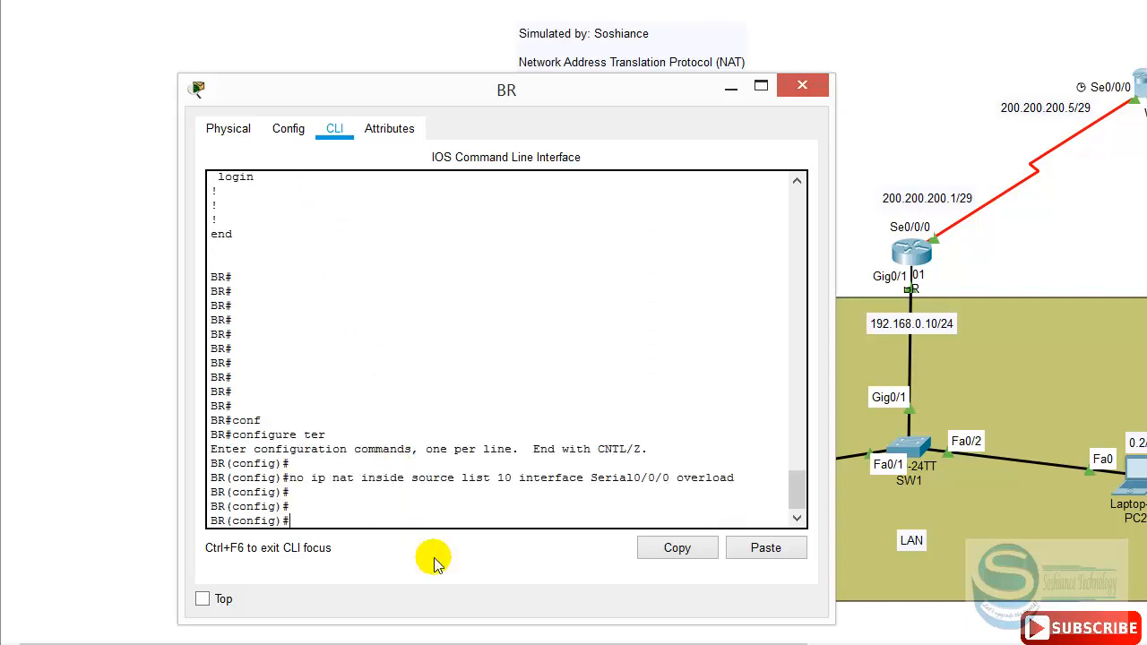
Step: Save BR's configuration with "do wr" and return to privileged EXEC mode
{"action": "type", "text": "do wr"}
{"action": "key", "text": "Return"}
{"action": "key", "text": "Return"}
{"action": "type", "text": "end"}
{"action": "key", "text": "Return"}
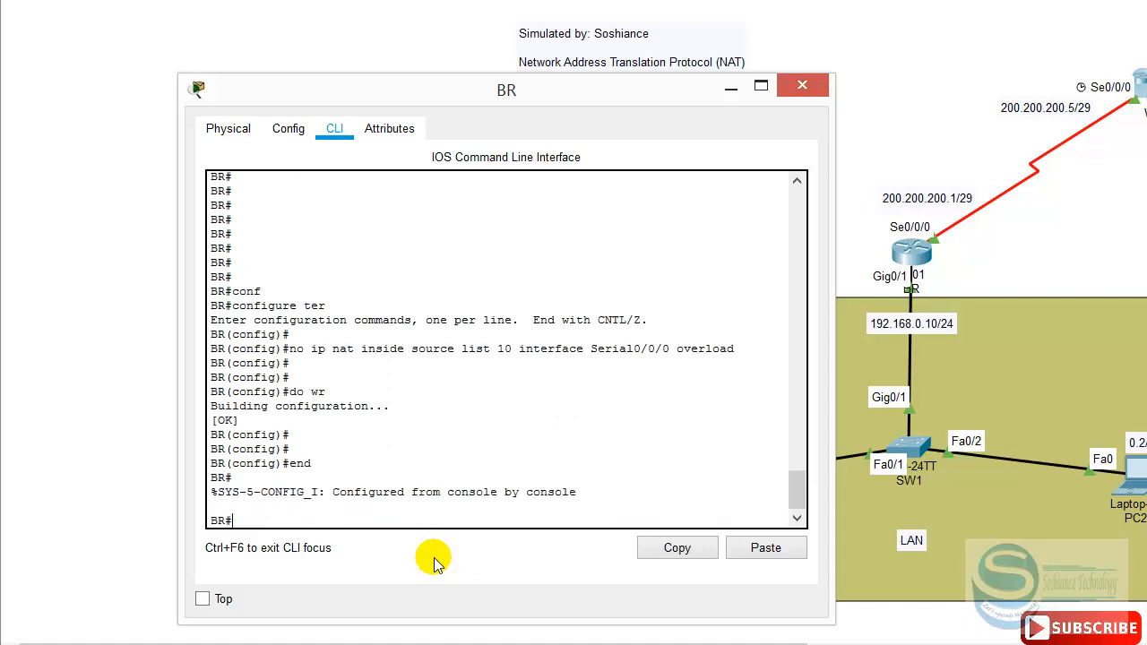
{"action": "key", "text": "Return"}
{"action": "key", "text": "Return"}
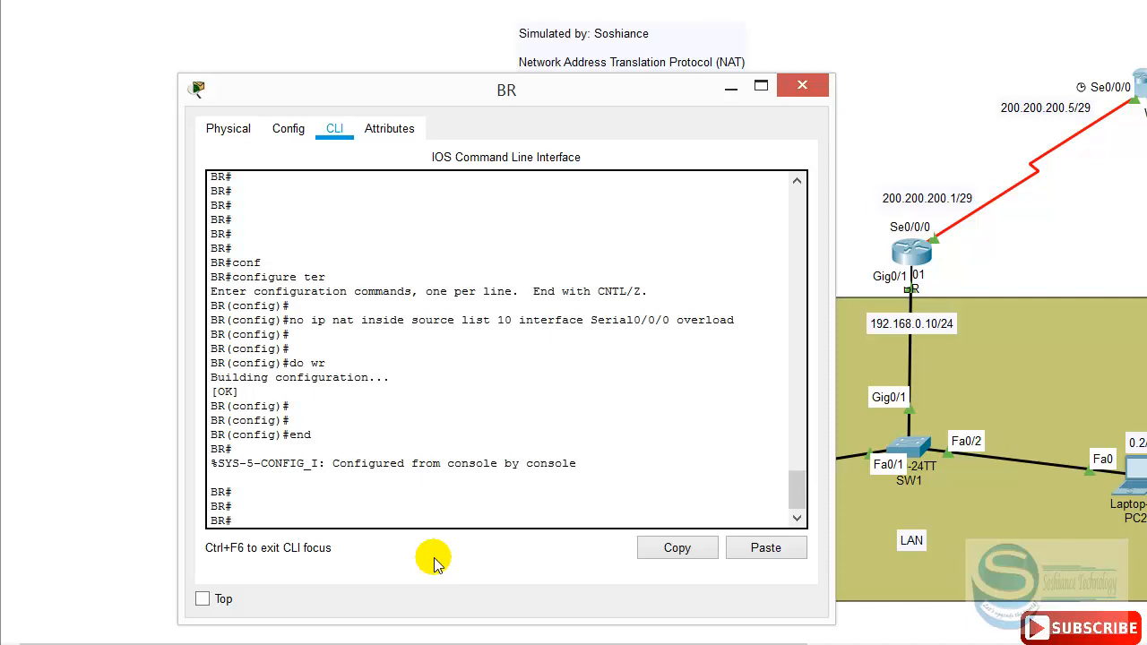
Step: Enter global configuration mode on BR again with "configure ter"
{"action": "type", "text": "con"}
{"action": "key", "text": "Tab"}
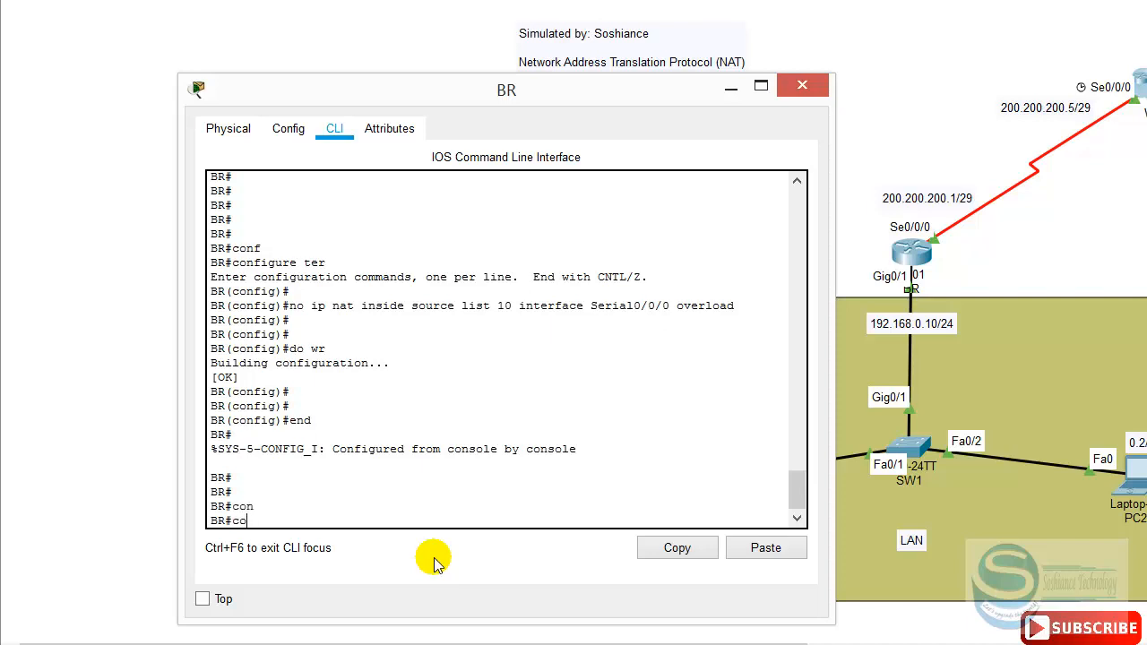
{"action": "type", "text": "nf"}
{"action": "key", "text": "Tab"}
{"action": "type", "text": "ter"}
{"action": "key", "text": "Return"}
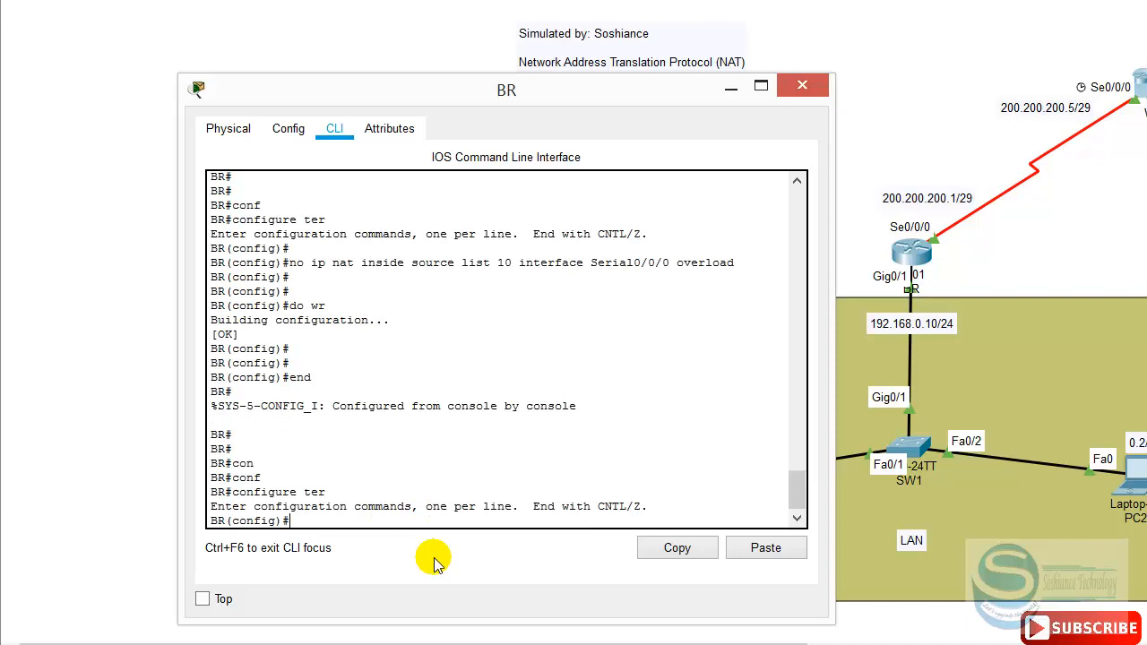
{"action": "key", "text": "Return"}
Step: Define NAT pool P1 on BR from 200.200.200.1 to 200.200.200.4 with netmask 255.255.255.248
{"action": "type", "text": "ip"}
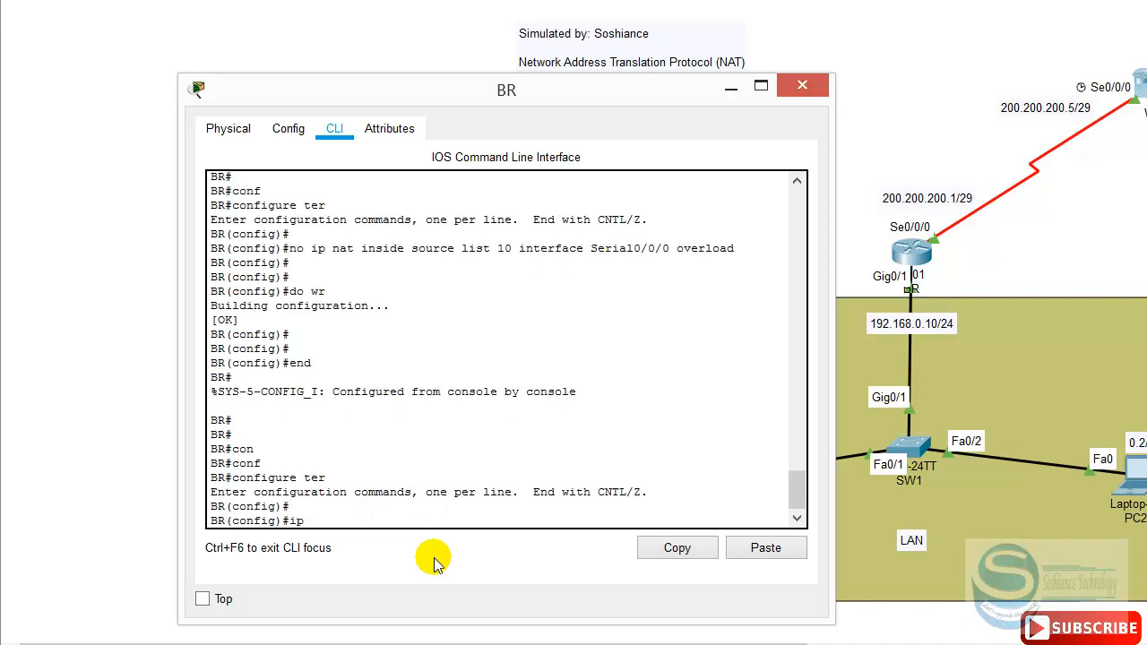
{"action": "type", "text": " nat"}
{"action": "key", "text": "Tab"}
{"action": "type", "text": "po"}
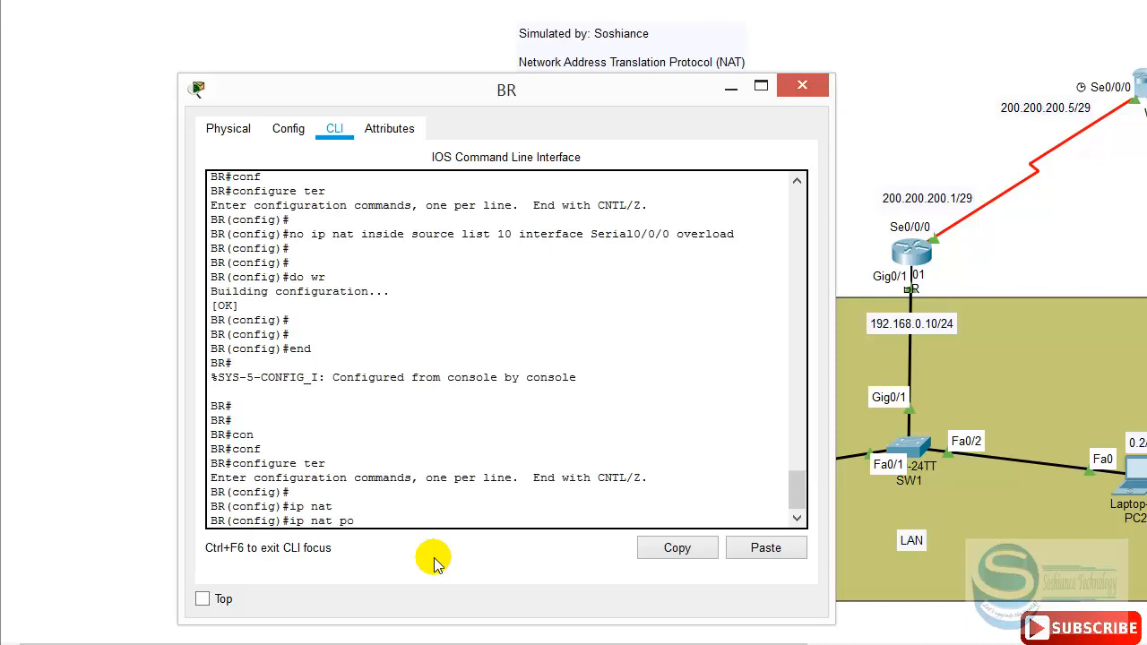
{"action": "type", "text": "o"}
{"action": "key", "text": "Tab"}
{"action": "type", "text": "?"}
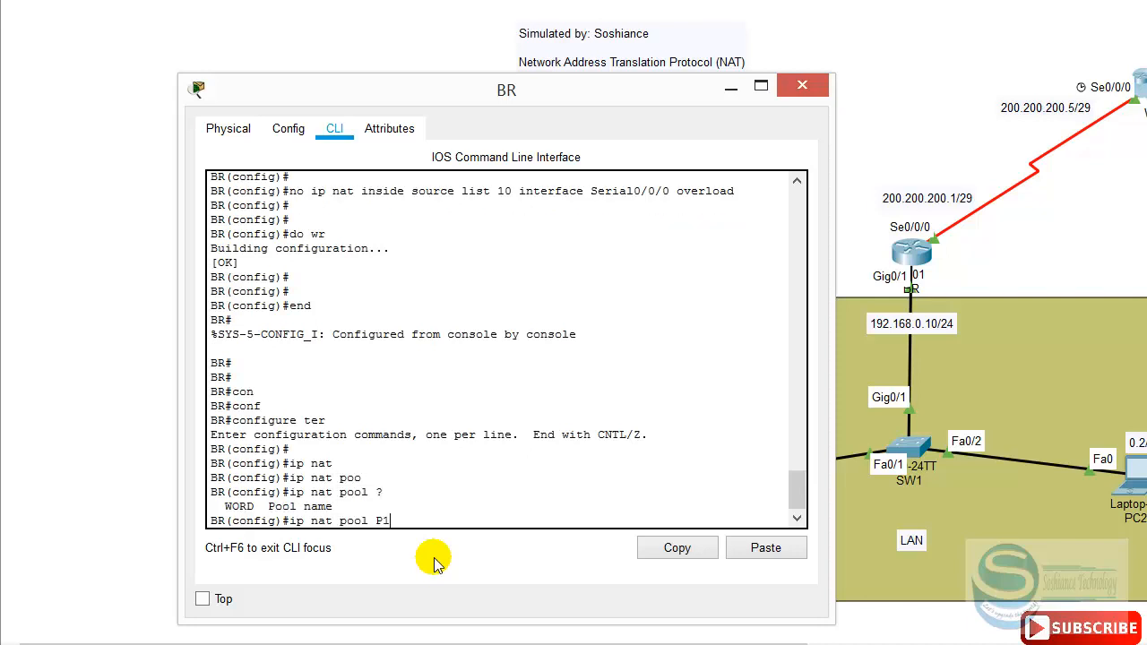
{"action": "type", "text": "P1 ?200."}
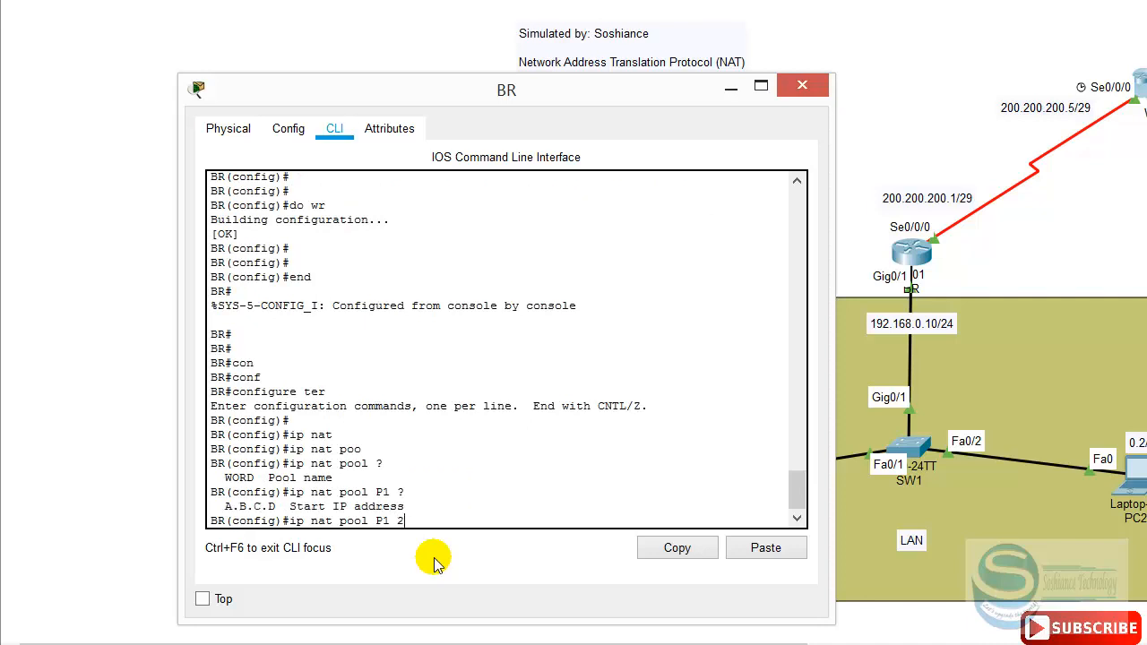
{"action": "type", "text": "200.200.1 200.200.200.4"}
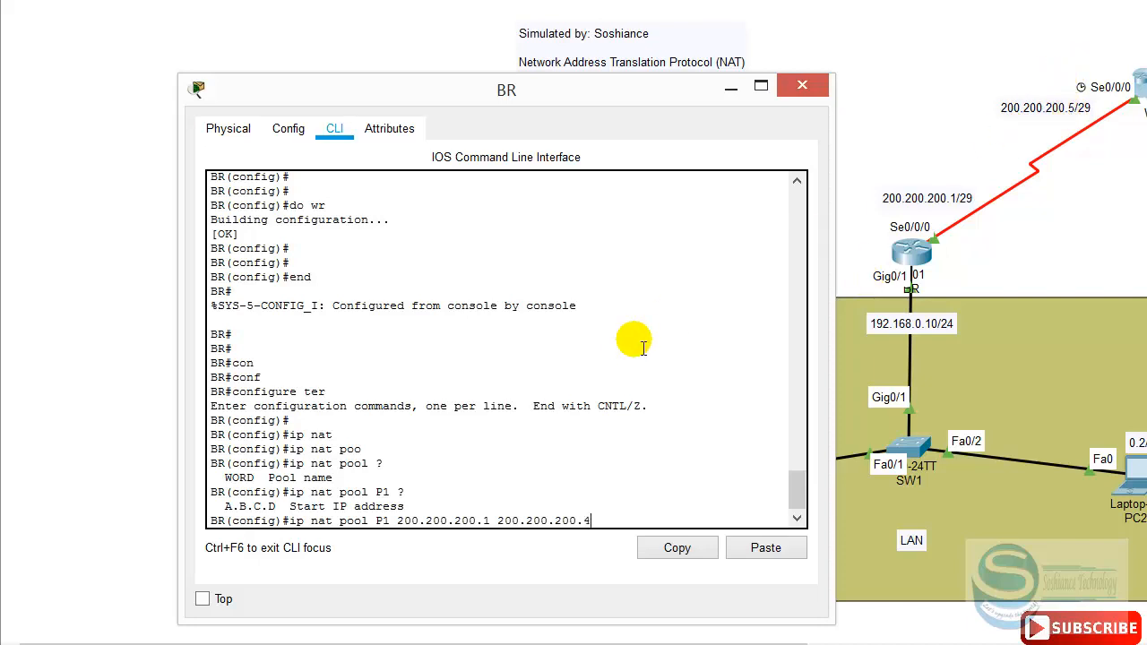
{"action": "type", "text": "net"}
{"action": "key", "text": "Tab"}
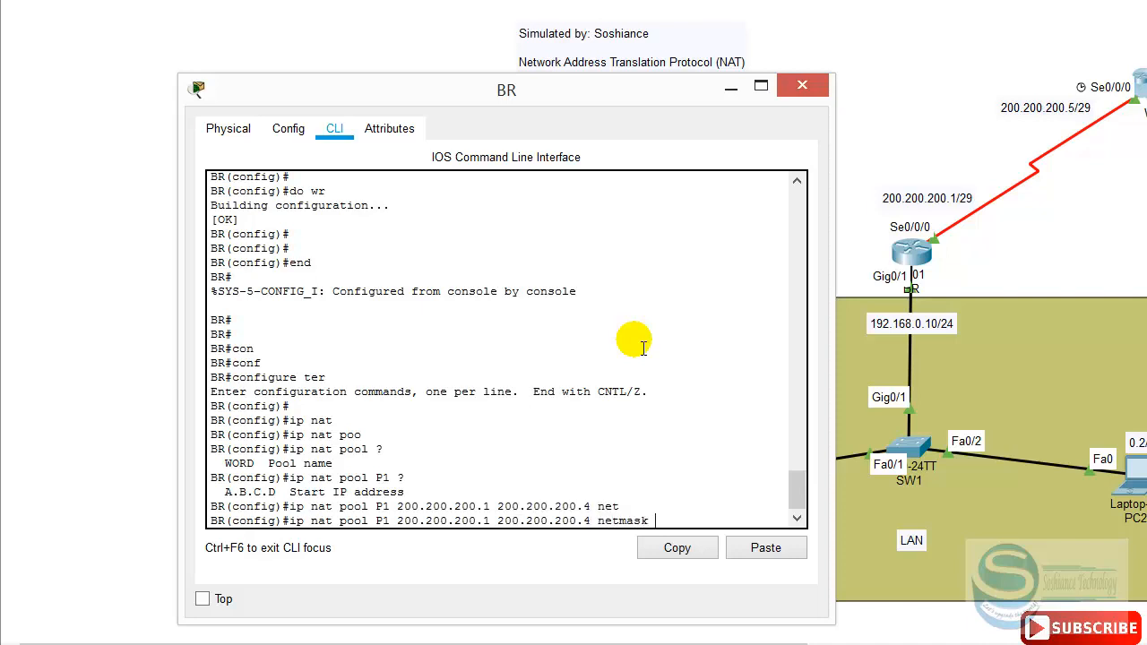
{"action": "type", "text": "255.255.255.24"}
{"action": "key", "text": "Return"}
{"action": "key", "text": "Return"}
{"action": "key", "text": "Return"}
{"action": "key", "text": "Return"}
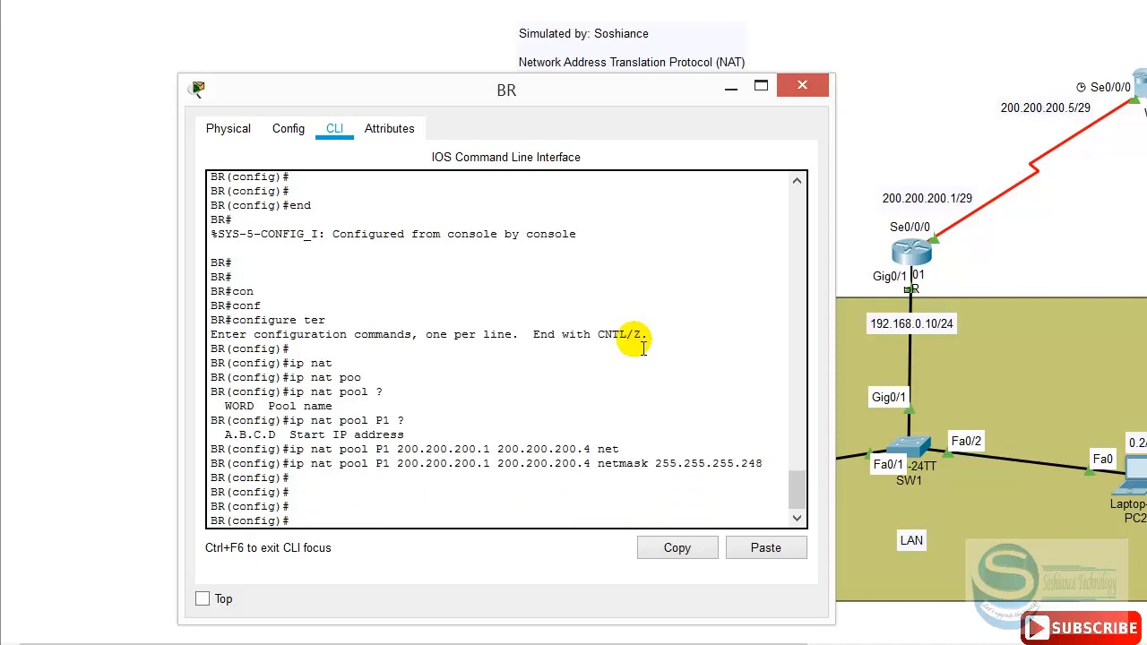
Step: Bind access list 10 to the address pool with "ip nat inside source list 10 pool P1"
{"action": "type", "text": "ip nat"}
{"action": "key", "text": "Tab"}
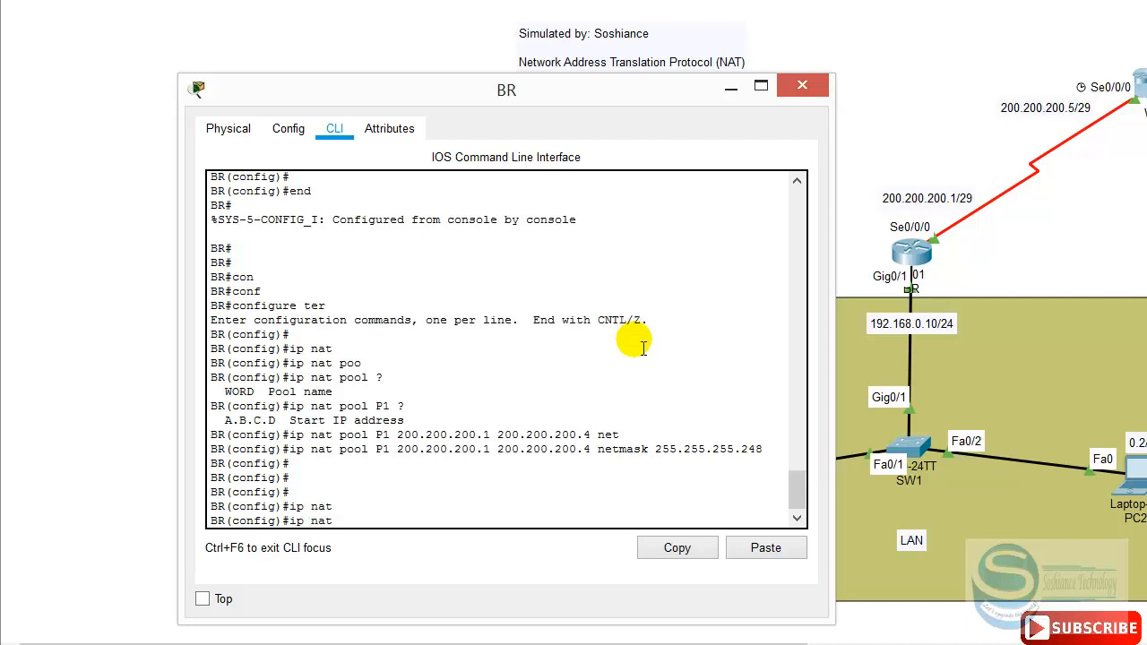
{"action": "type", "text": "?"}
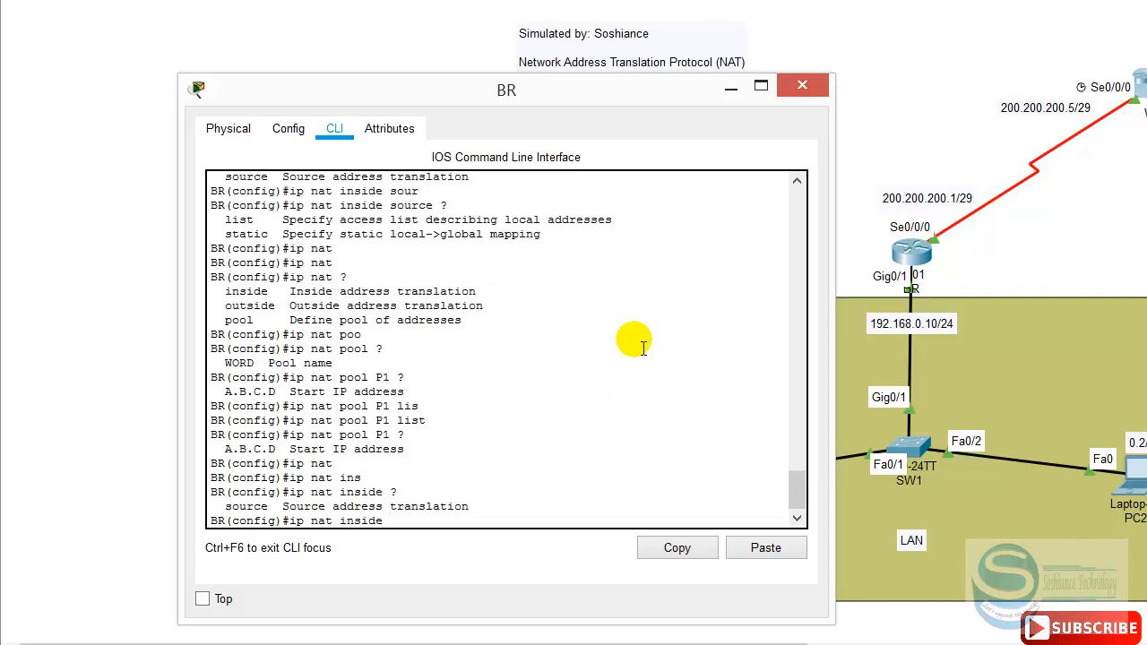
{"action": "type", "text": "soru"}
{"action": "key", "text": "Tab"}
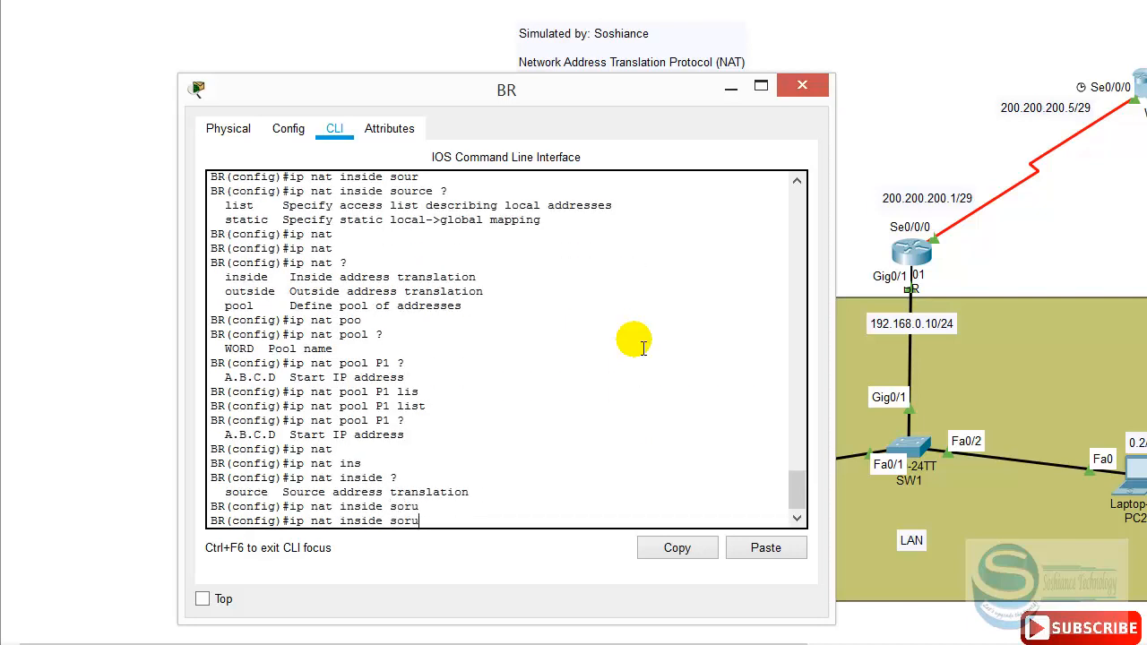
{"action": "key", "text": "BackSpace"}
{"action": "key", "text": "BackSpace"}
{"action": "type", "text": "ur"}
{"action": "key", "text": "Tab"}
{"action": "type", "text": "list"}
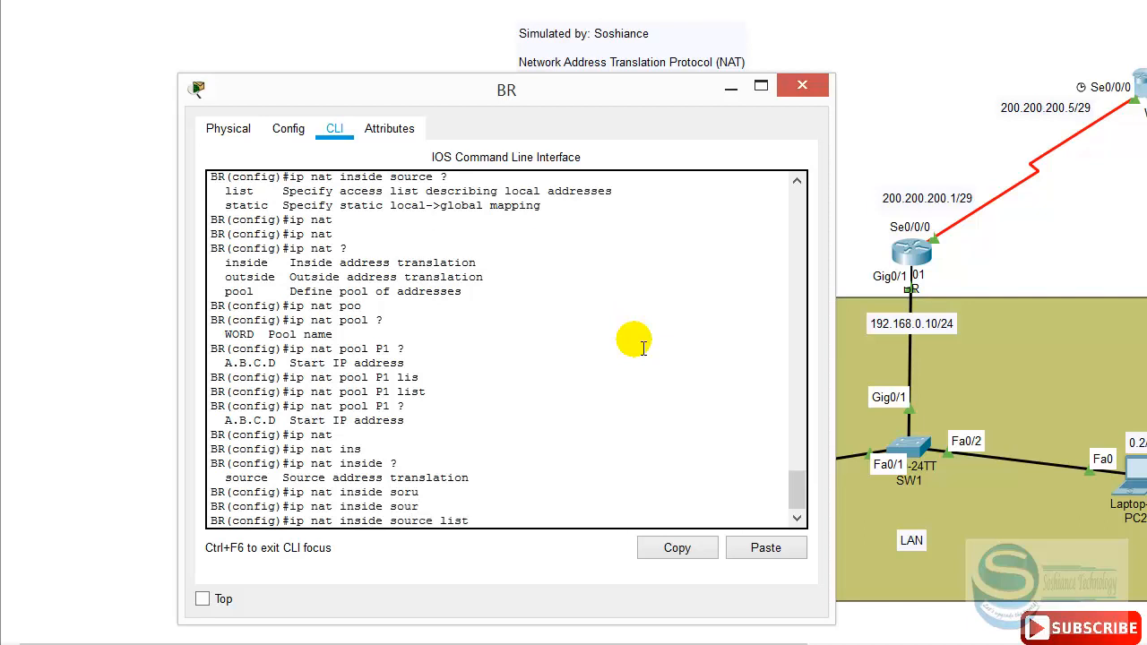
{"action": "key", "text": "Tab"}
{"action": "type", "text": "10 ?"}
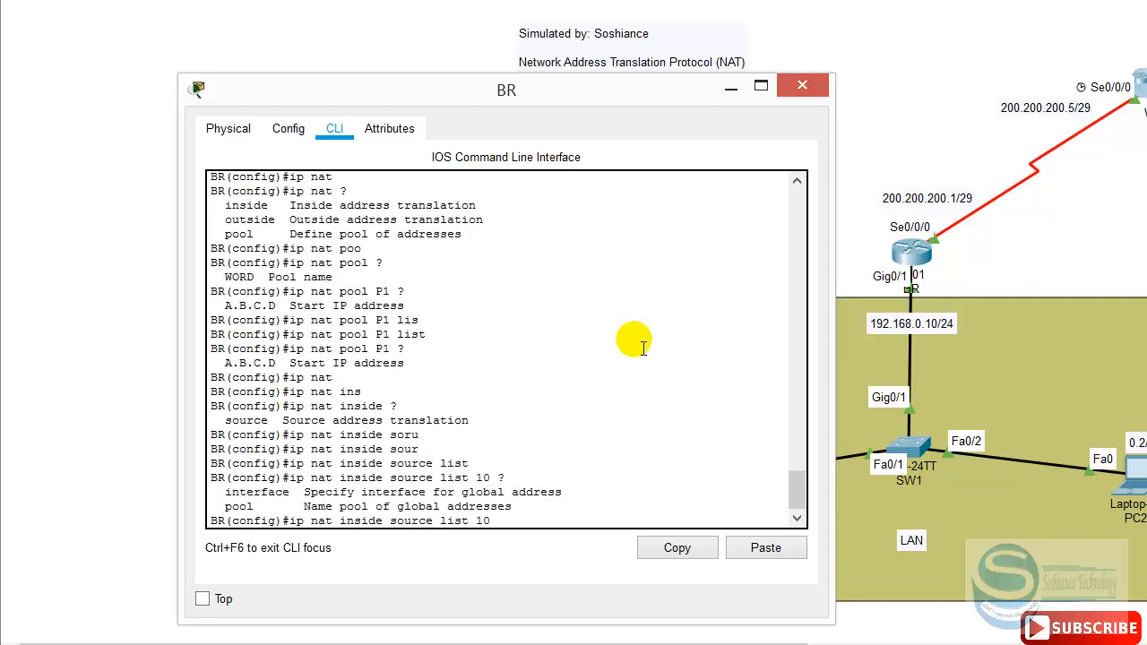
{"action": "type", "text": "poo"}
{"action": "key", "text": "Tab"}
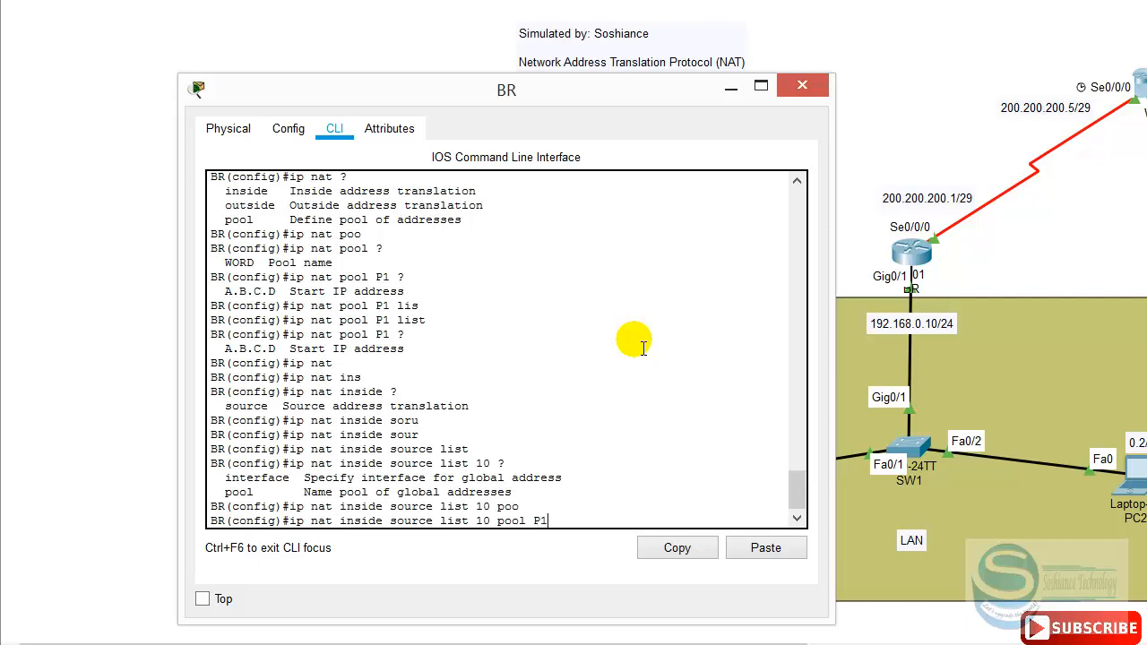
{"action": "key", "text": "Return"}
{"action": "key", "text": "Return"}
Step: Save the dynamic NAT configuration with "do wr" and close BR's window
{"action": "type", "text": "do wr"}
{"action": "key", "text": "Return"}
{"action": "key", "text": "Return"}
{"action": "key", "text": "Return"}
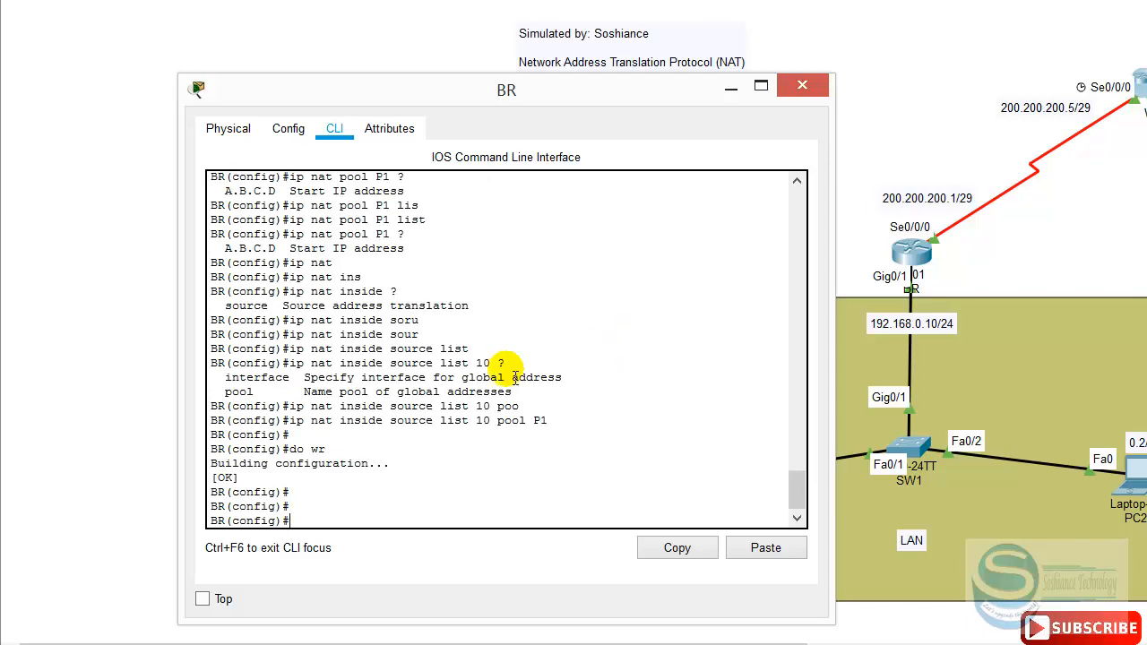
{"action": "left_click", "coordinate": [575, 431]}
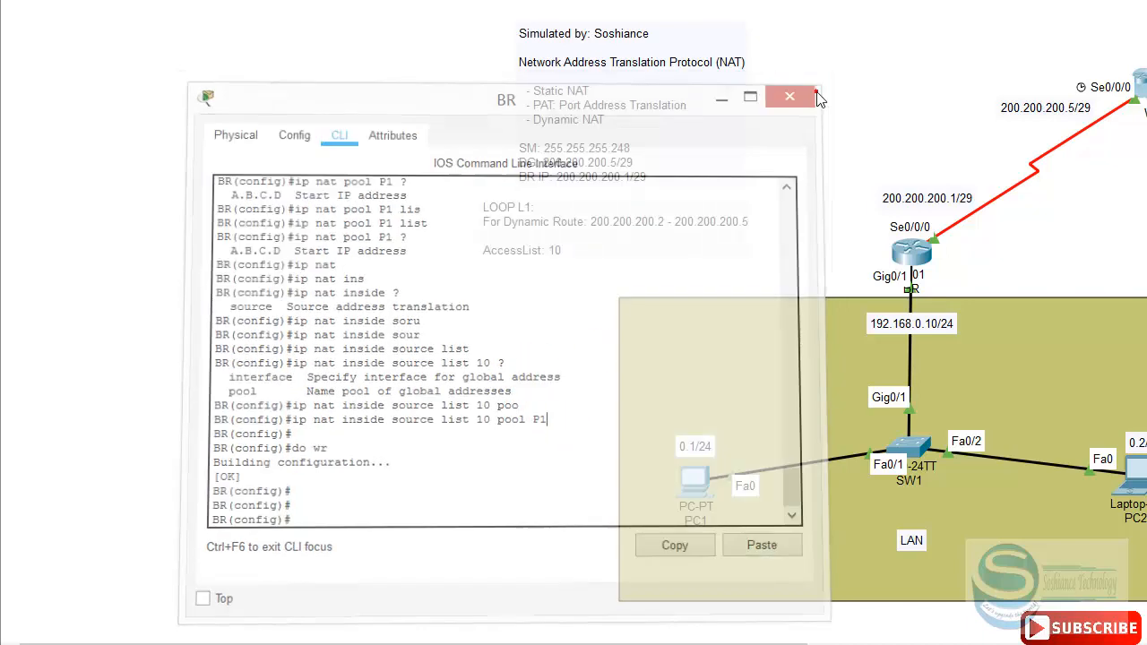
Step: Bring up the command prompts of PC1 and PC2 and ping 200.200.200.5 from both
{"action": "left_click", "coordinate": [973, 507]}
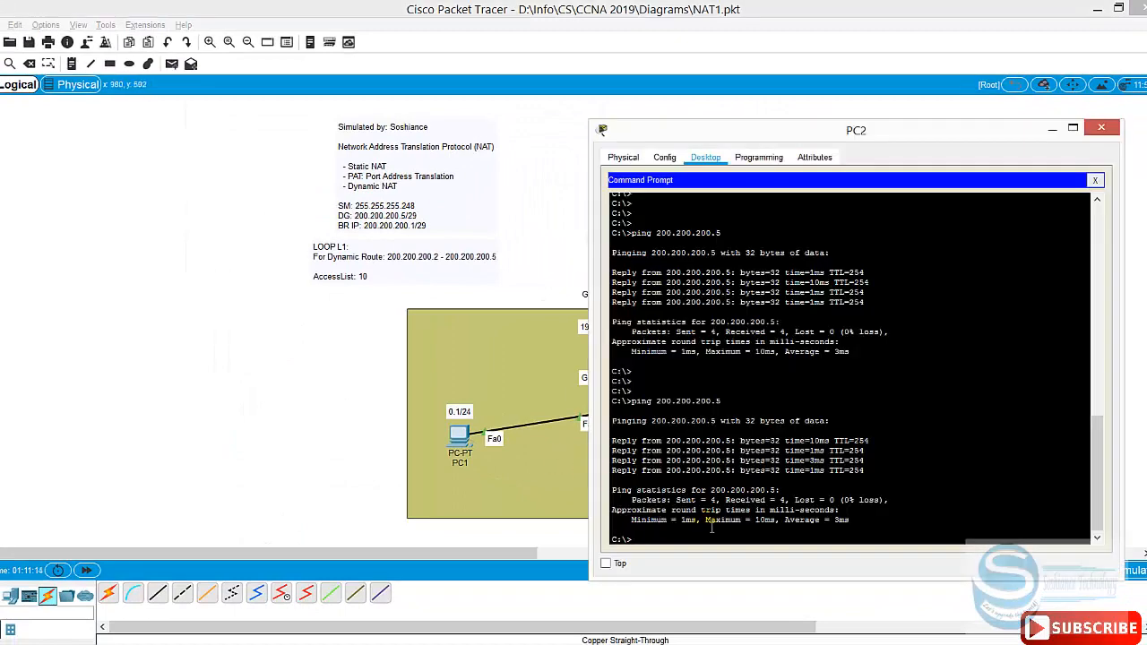
{"action": "left_click", "coordinate": [461, 440]}
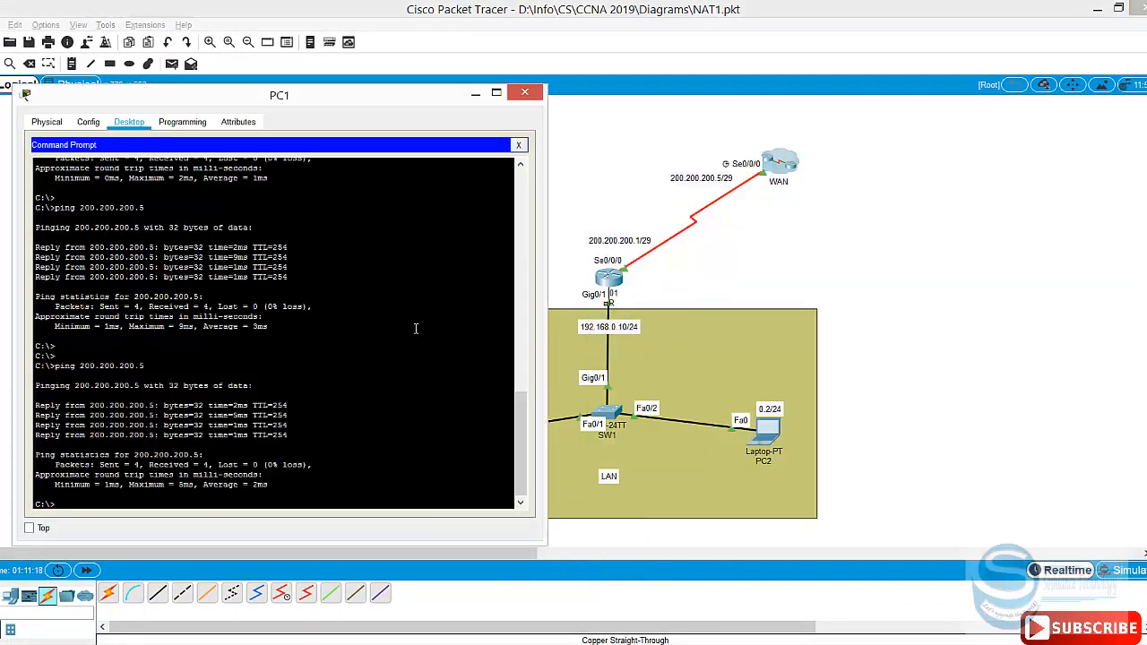
{"action": "key", "text": "alt+Tab"}
{"action": "key", "text": "Tab"}
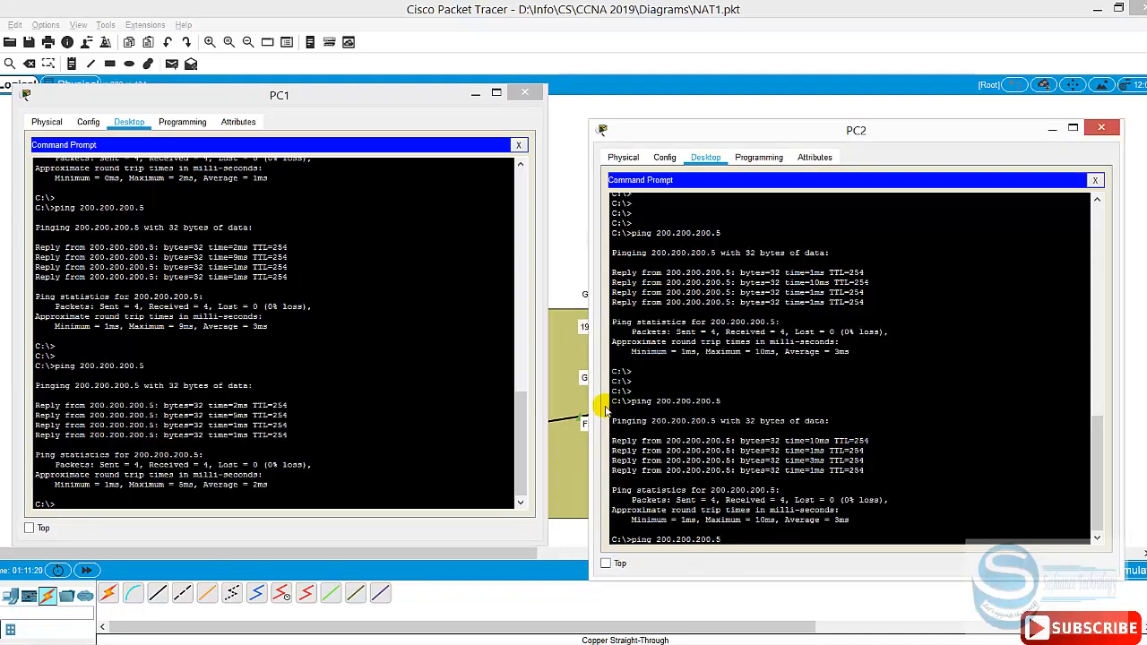
{"action": "left_click", "coordinate": [363, 489]}
{"action": "key", "text": "Up"}
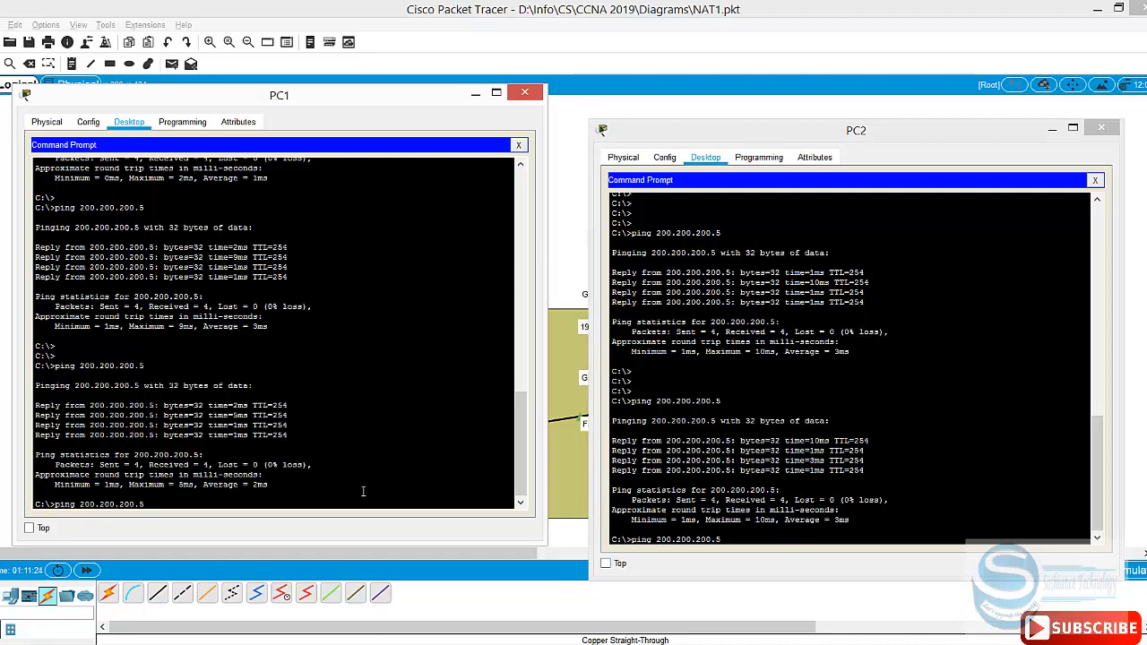
{"action": "key", "text": "Return"}
{"action": "left_click", "coordinate": [716, 532]}
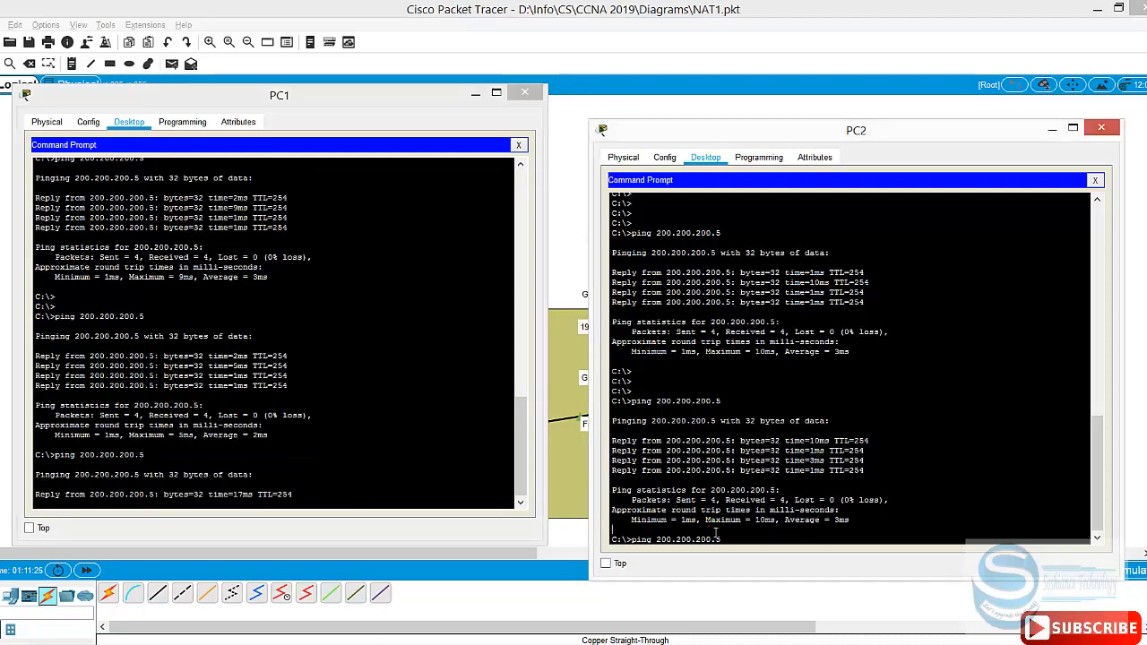
{"action": "key", "text": "Return"}
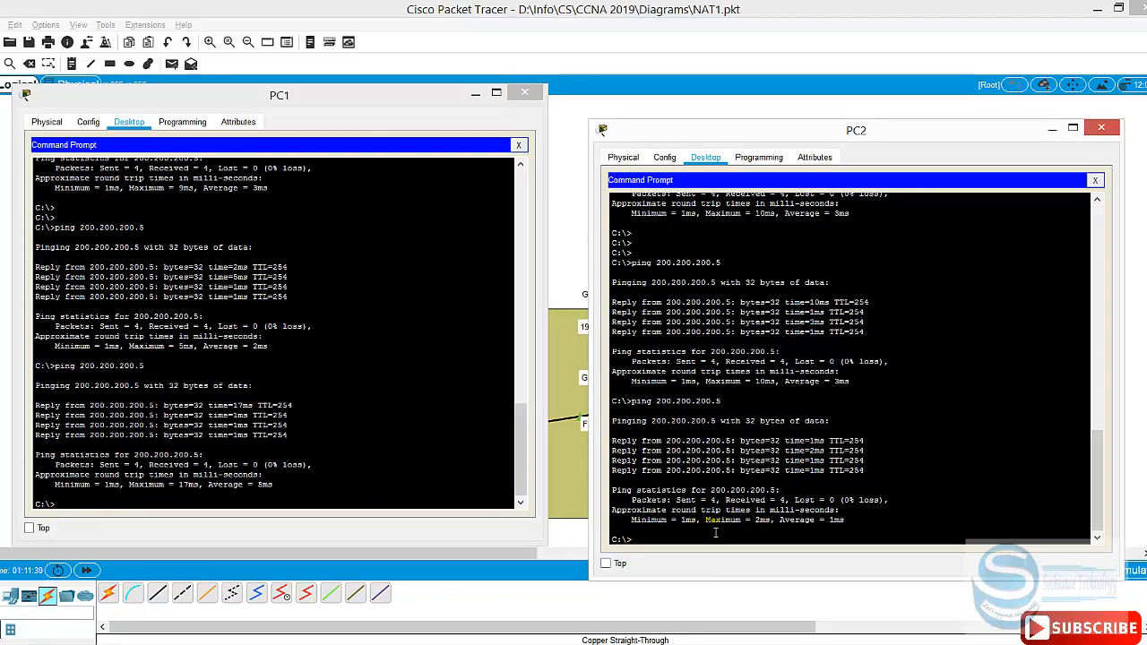
Step: Return to BR's command line, leave configuration mode and run "show ip nat translations"
{"action": "left_click", "coordinate": [582, 170]}
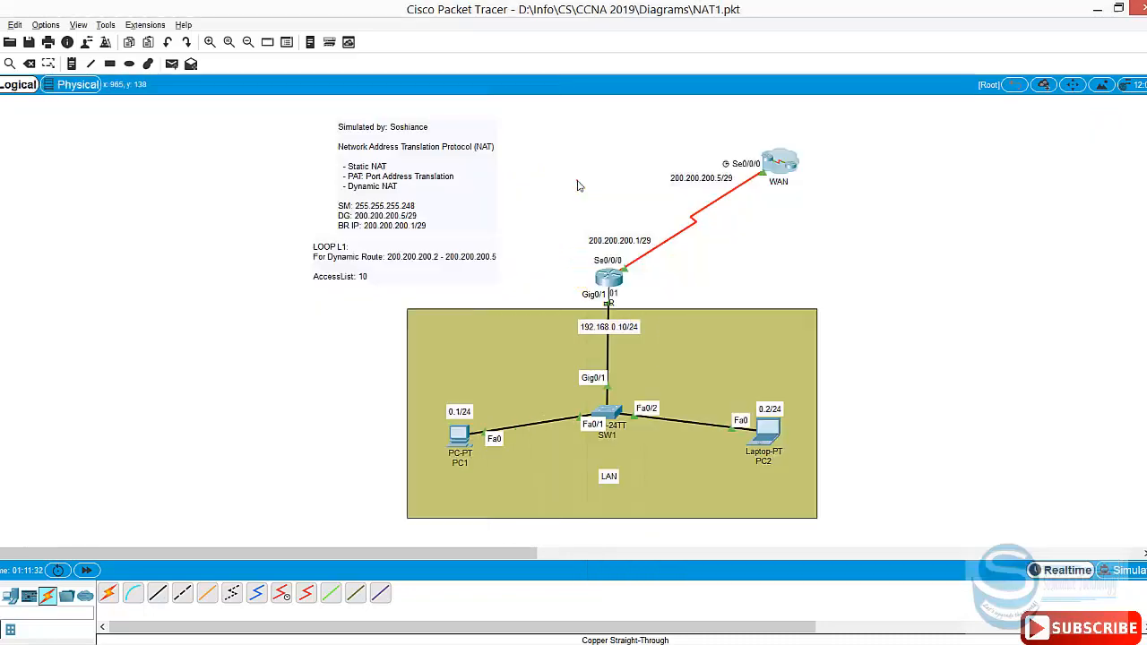
{"action": "left_click", "coordinate": [658, 276]}
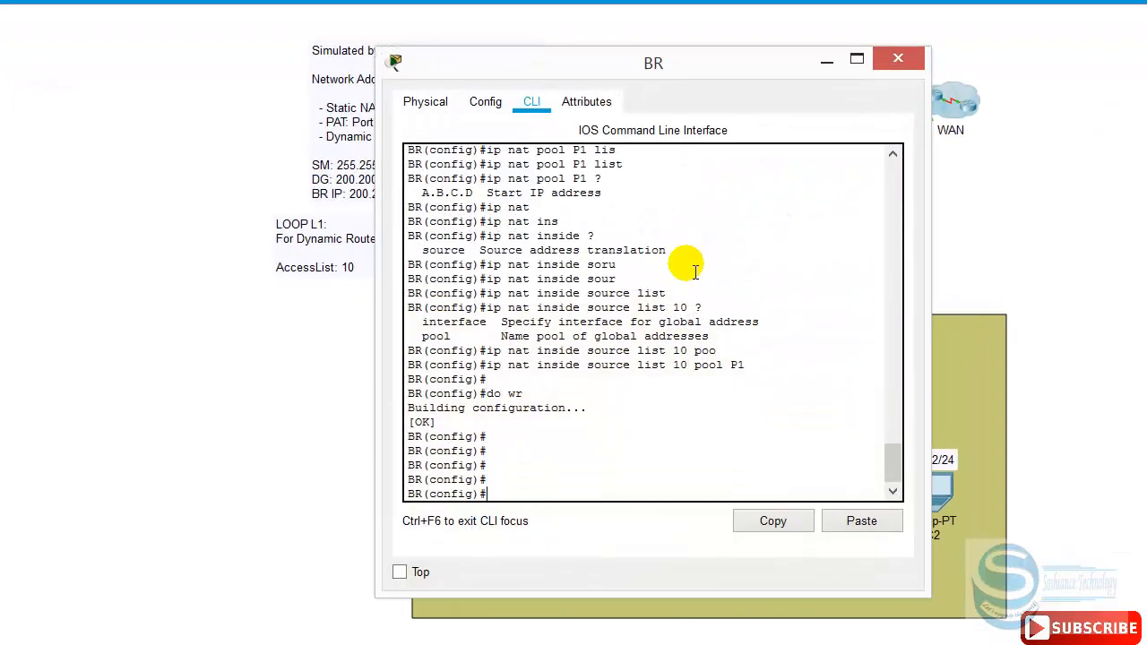
{"action": "type", "text": "end"}
{"action": "key", "text": "Return"}
{"action": "type", "text": "sh"}
{"action": "key", "text": "Tab"}
{"action": "type", "text": "i"}
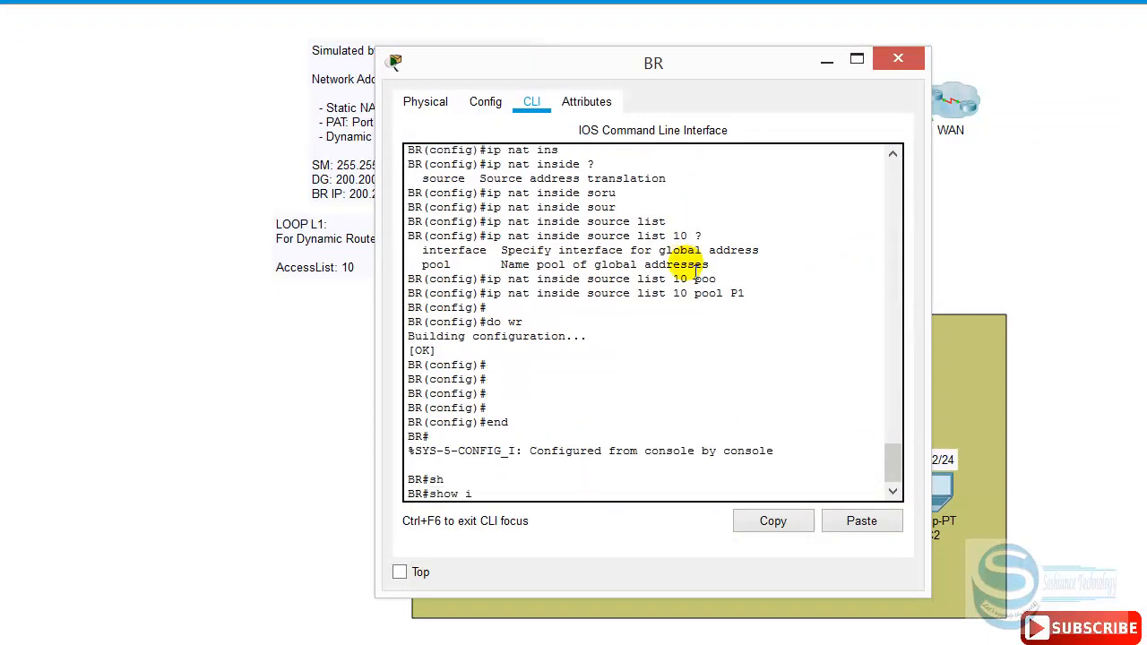
{"action": "type", "text": "p nat"}
{"action": "key", "text": "Tab"}
{"action": "type", "text": "tr"}
{"action": "key", "text": "Tab"}
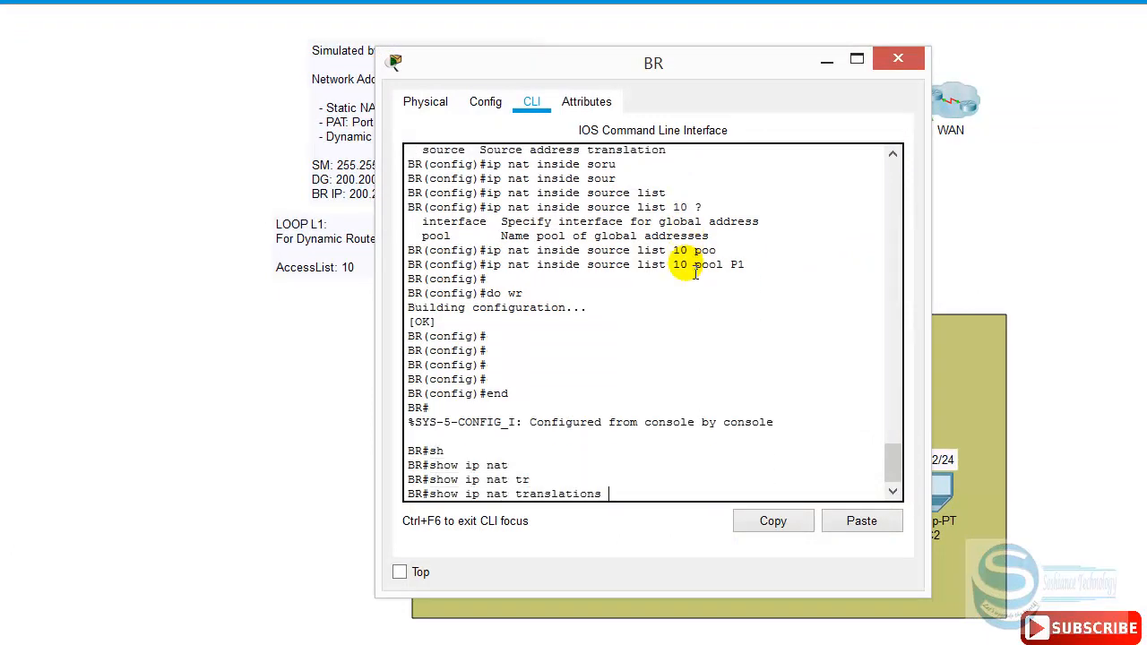
{"action": "key", "text": "Return"}
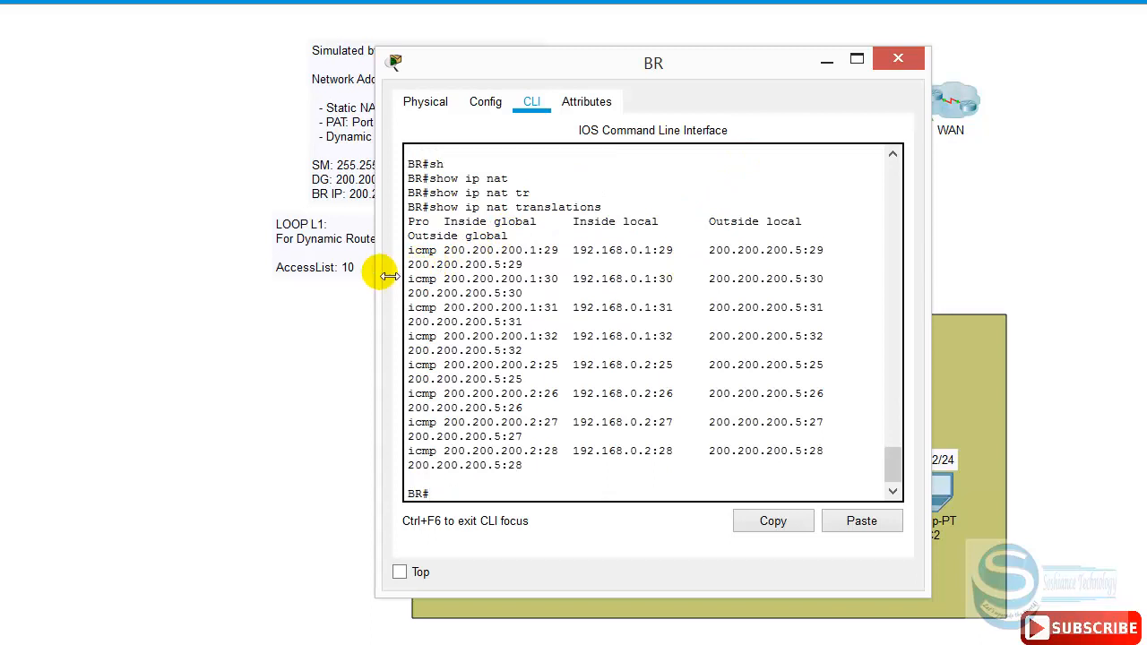
Step: Widen BR's window and highlight the inside local and inside global addresses in the first translation entry
{"action": "left_click_drag", "start_coordinate": [377, 269], "coordinate": [231, 309]}
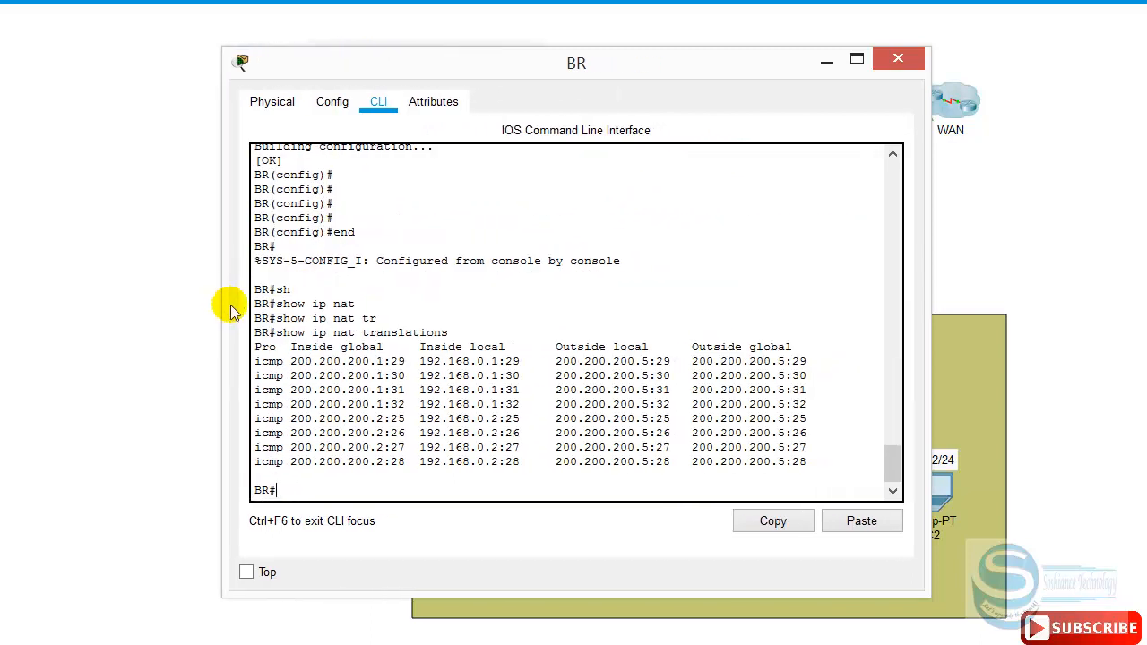
{"action": "left_click", "coordinate": [498, 362]}
{"action": "left_click_drag", "start_coordinate": [498, 362], "coordinate": [470, 361]}
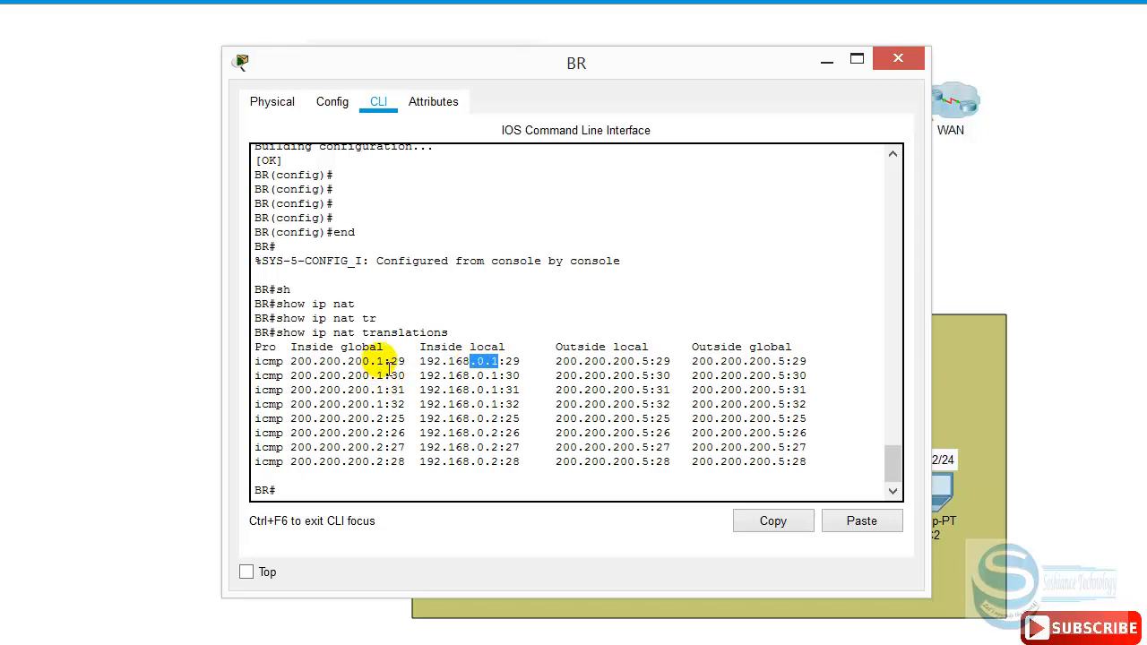
{"action": "mouse_move", "coordinate": [373, 367]}
{"action": "left_mouse_down"}
{"action": "mouse_move", "coordinate": [275, 364]}
{"action": "mouse_move", "coordinate": [374, 368]}
{"action": "left_mouse_up"}
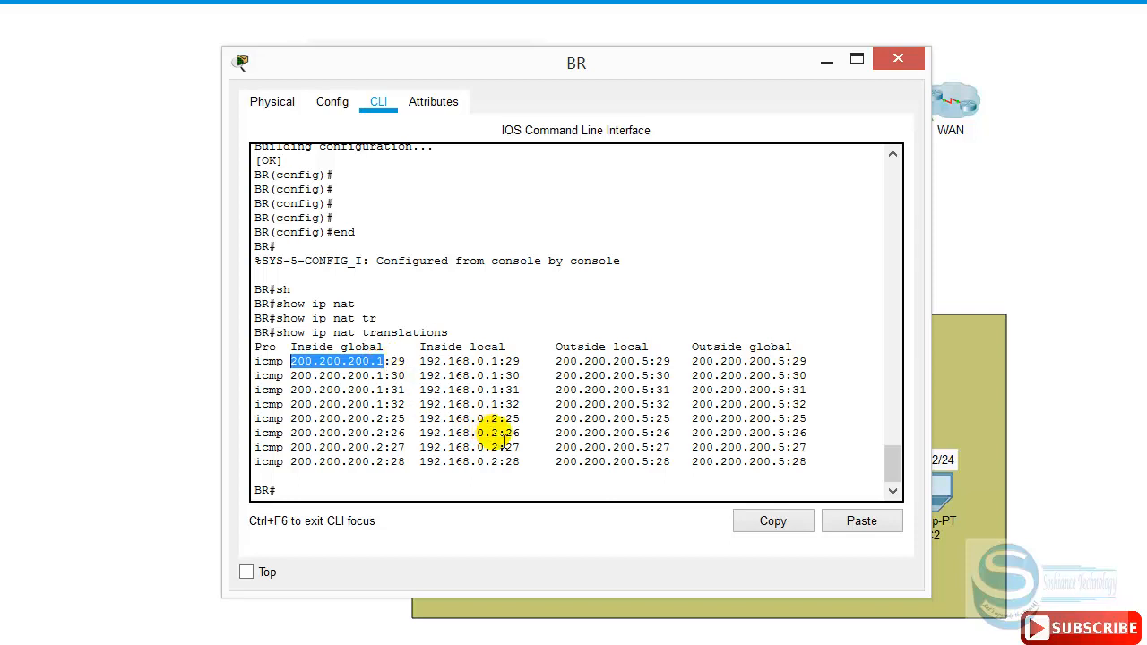
Step: Highlight the inside local and inside global addresses in the 192.168.0.2:26 translation entry, and return to a fresh prompt
{"action": "left_click_drag", "start_coordinate": [492, 433], "coordinate": [392, 441]}
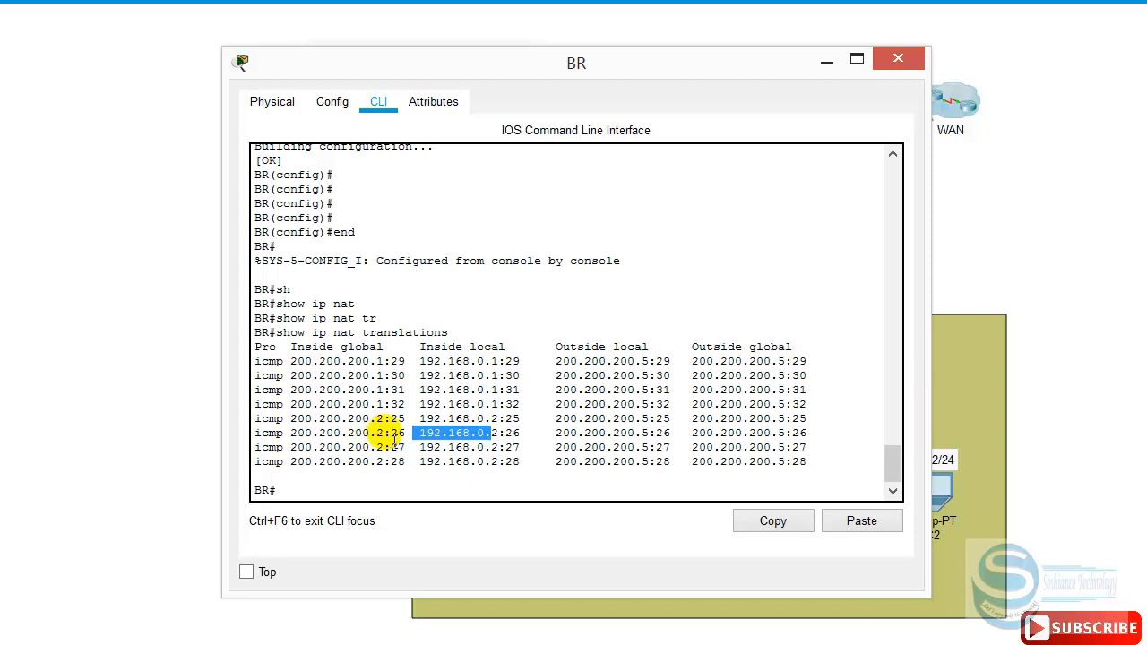
{"action": "left_click_drag", "start_coordinate": [384, 433], "coordinate": [279, 441]}
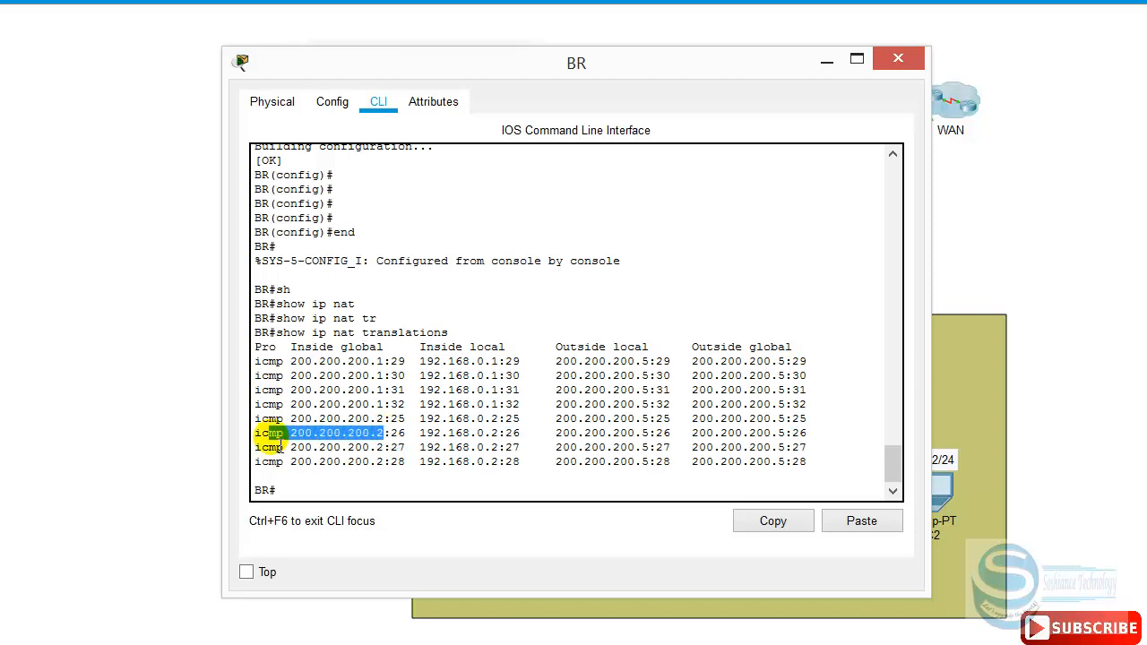
{"action": "key", "text": "Return"}
{"action": "key", "text": "Return"}
{"action": "key", "text": "Return"}
{"action": "key", "text": "Return"}
{"action": "key", "text": "Return"}
{"action": "key", "text": "Return"}
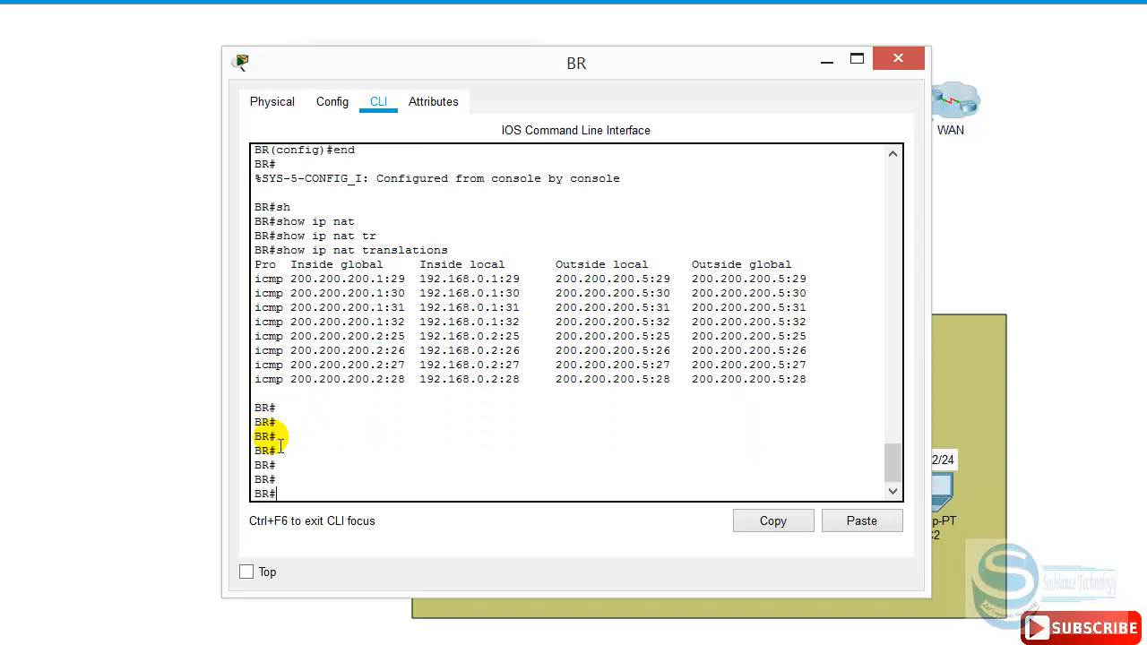
Step: List the options of "show ip nat" with "?" and run "show ip nat statistics" on BR
{"action": "type", "text": "sh"}
{"action": "key", "text": "Tab"}
{"action": "type", "text": "ip nat"}
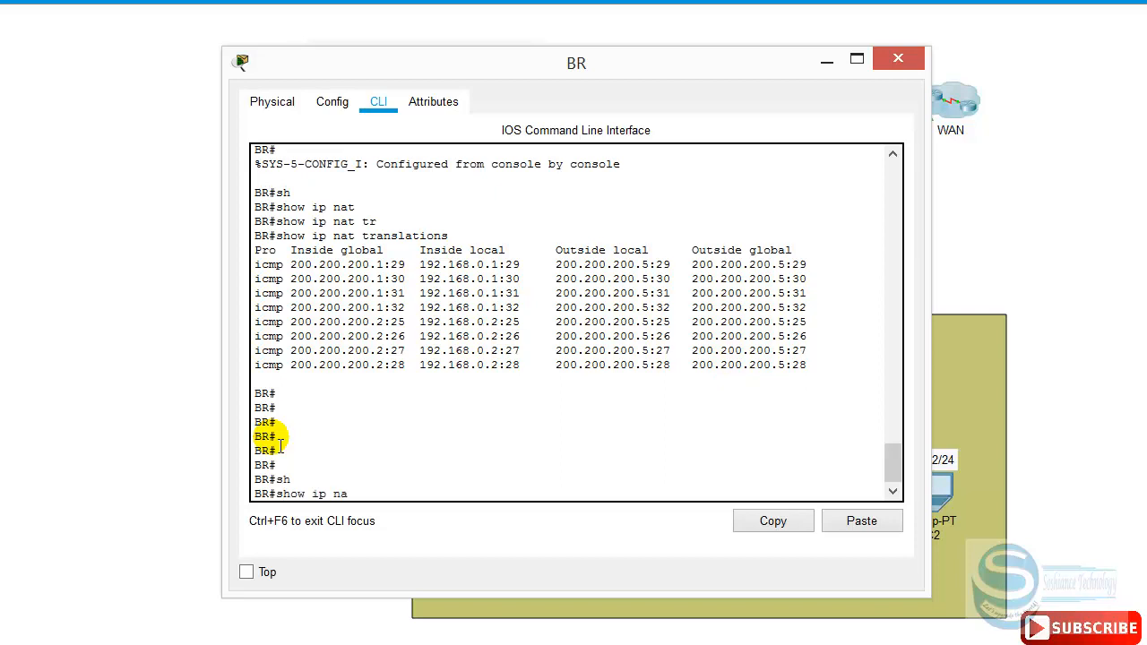
{"action": "key", "text": "Tab"}
{"action": "type", "text": "?st"}
{"action": "key", "text": "Tab"}
{"action": "key", "text": "Return"}
{"action": "key", "text": "Return"}
{"action": "key", "text": "Return"}
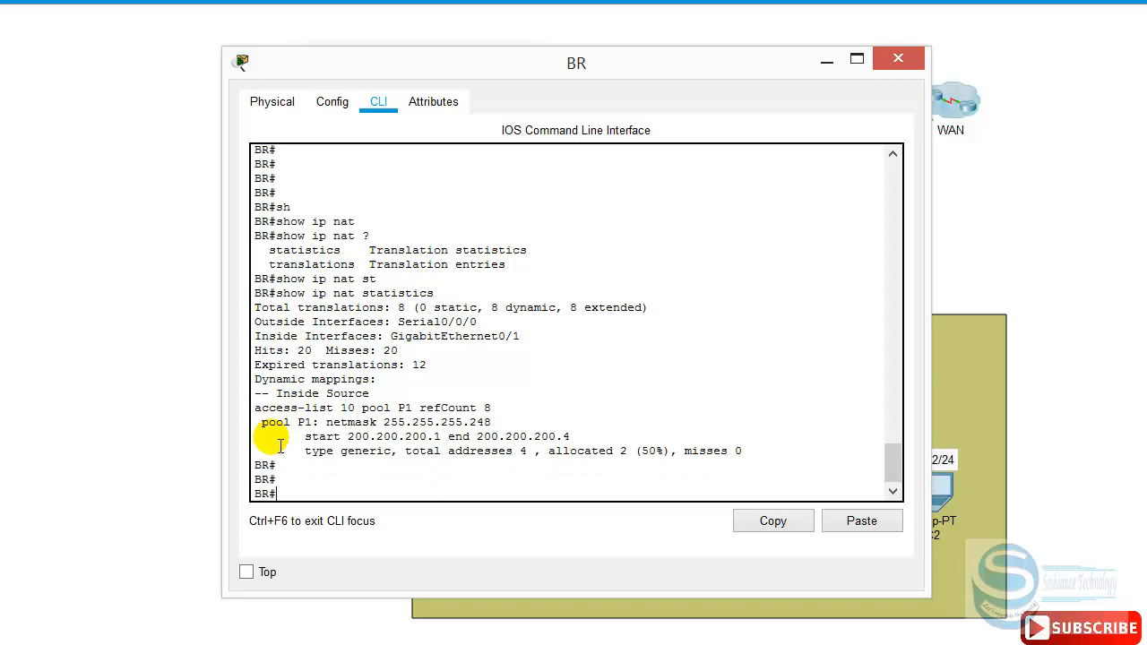
{"action": "key", "text": "Return"}
{"action": "key", "text": "Return"}
{"action": "key", "text": "Return"}
{"action": "key", "text": "Return"}
{"action": "key", "text": "Return"}
{"action": "key", "text": "Return"}
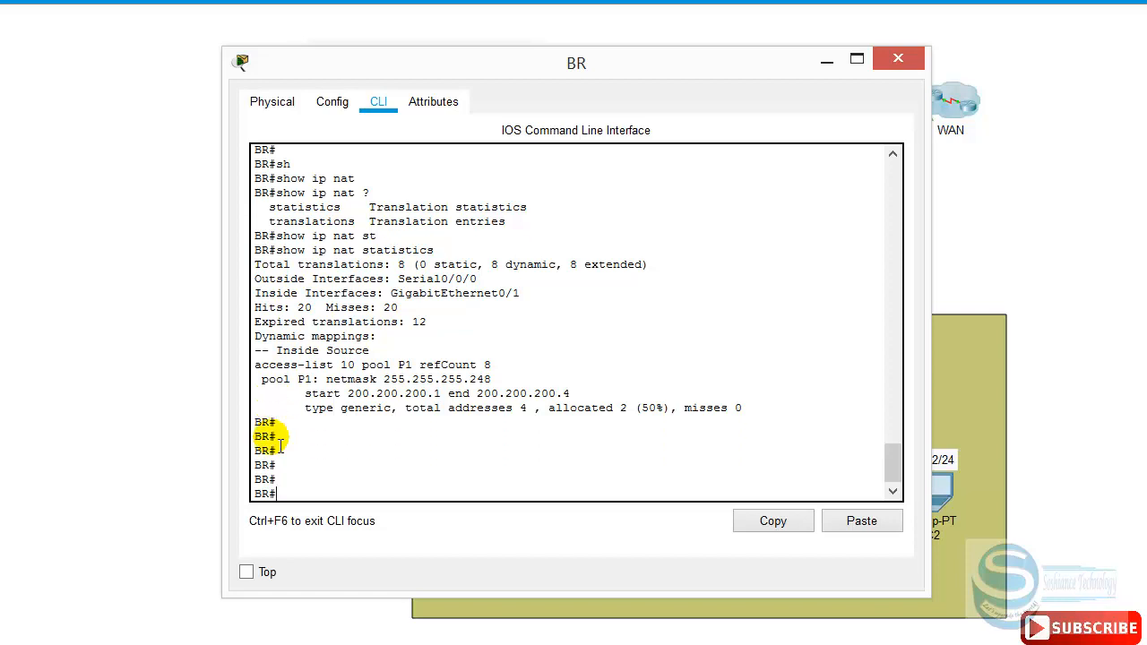
Step: Clear all dynamic NAT entries on BR with "clear ip nat translation *"
{"action": "type", "text": "clear"}
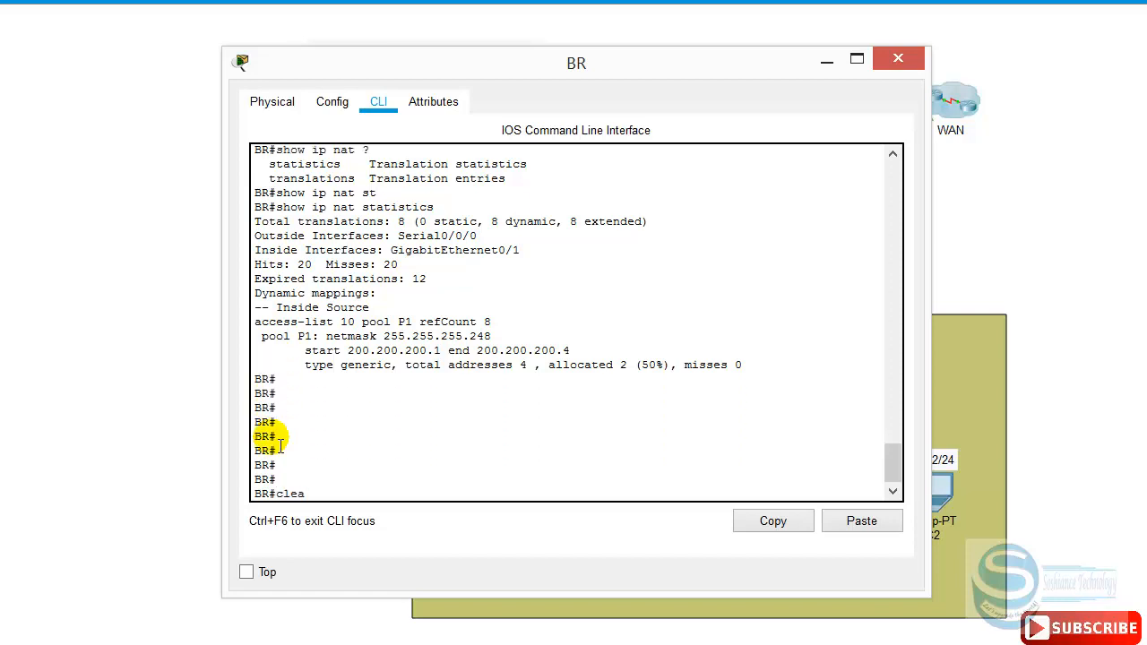
{"action": "key", "text": "Tab"}
{"action": "type", "text": "ip nat"}
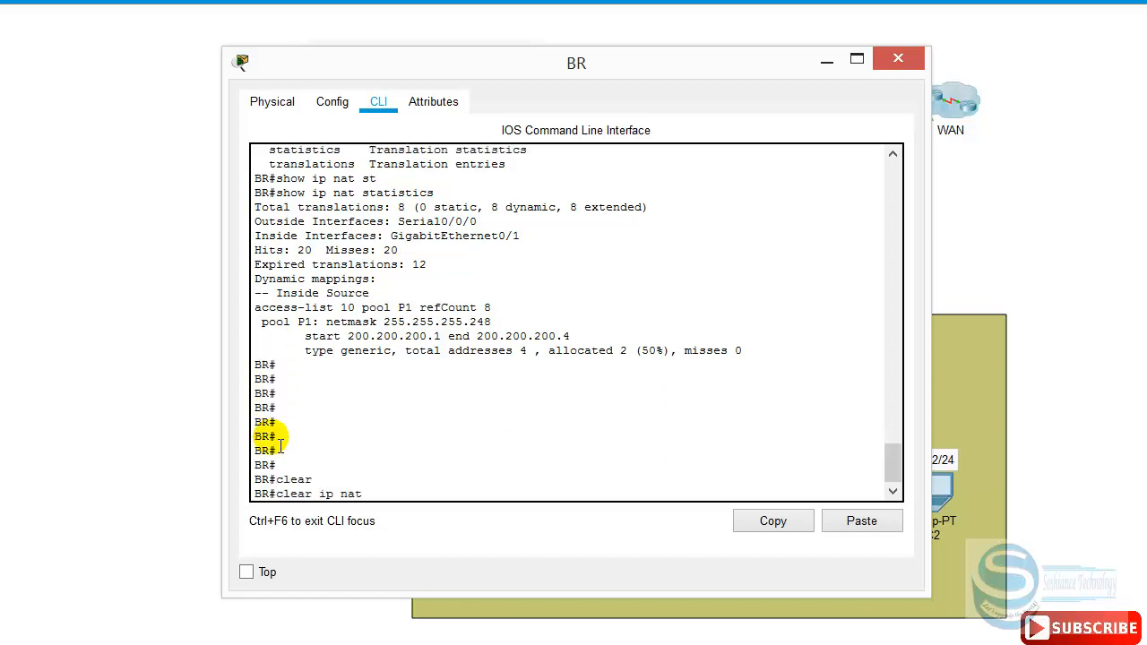
{"action": "key", "text": "Tab"}
{"action": "type", "text": "tr"}
{"action": "key", "text": "Tab"}
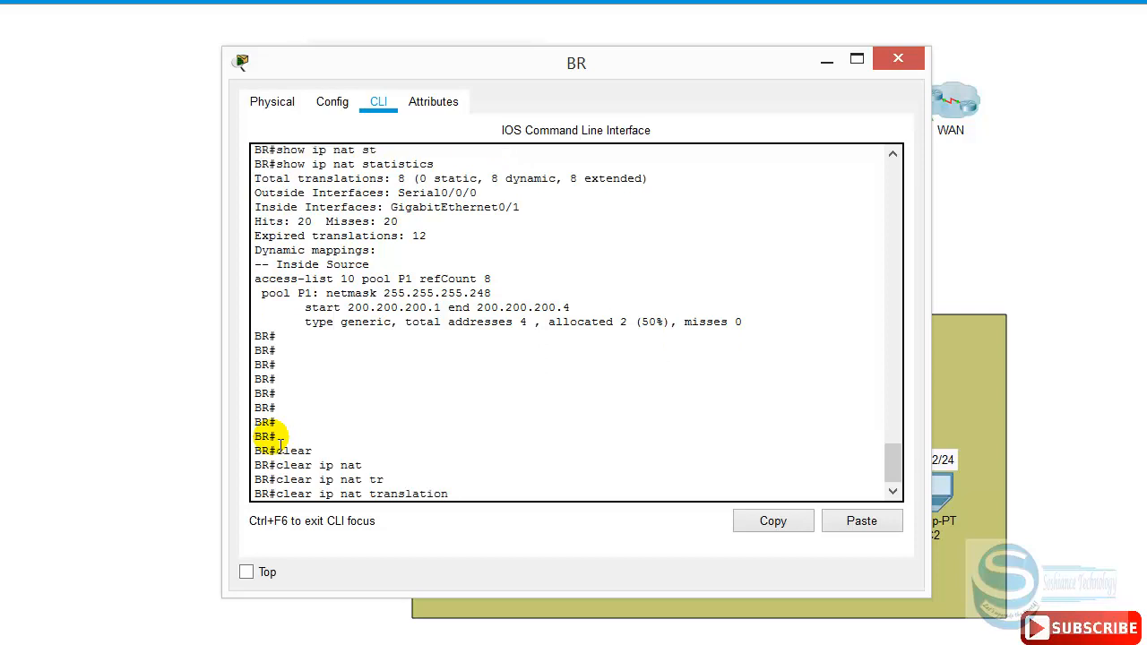
{"action": "type", "text": "*"}
{"action": "key", "text": "Return"}
Step: Run "show ip nat translations" on BR to check the translation table after the clearing
{"action": "type", "text": "sh"}
{"action": "key", "text": "Tab"}
{"action": "type", "text": "ip nat"}
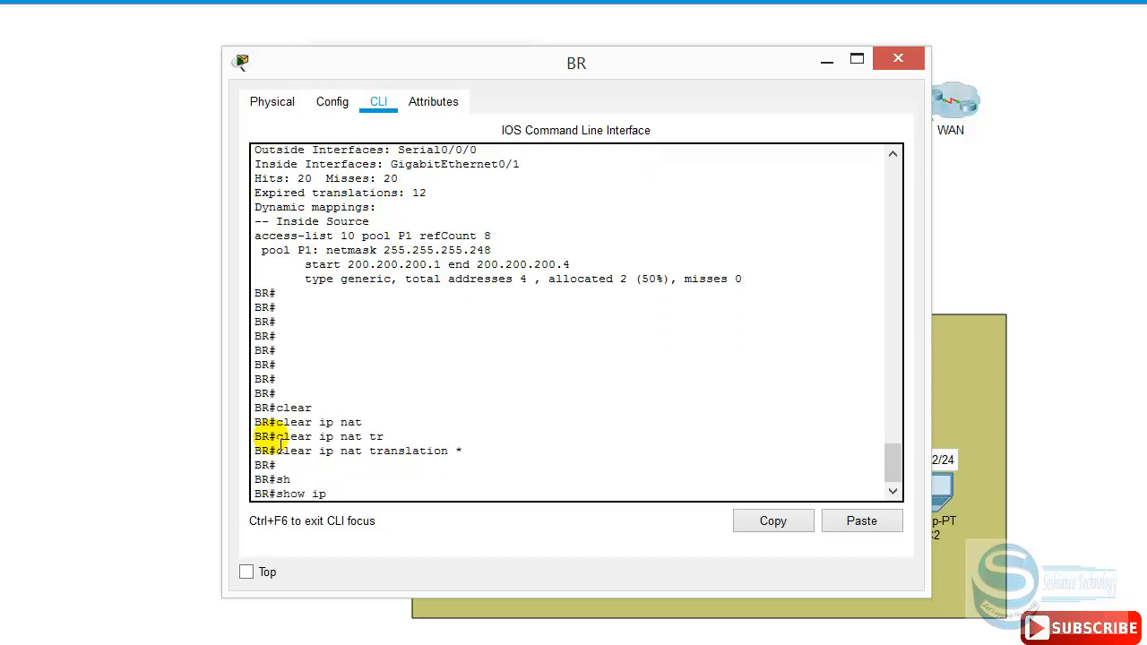
{"action": "key", "text": "Tab"}
{"action": "type", "text": "tr"}
{"action": "key", "text": "Tab"}
{"action": "key", "text": "Return"}
{"action": "key", "text": "Return"}
{"action": "key", "text": "Return"}
{"action": "key", "text": "Return"}
{"action": "key", "text": "Return"}
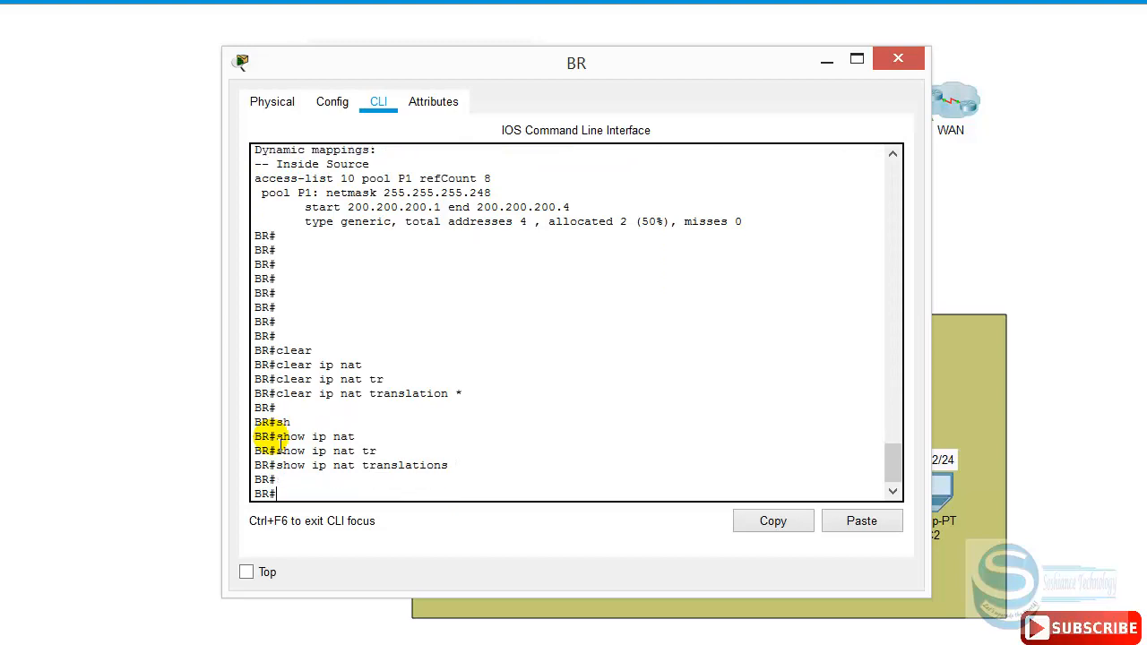